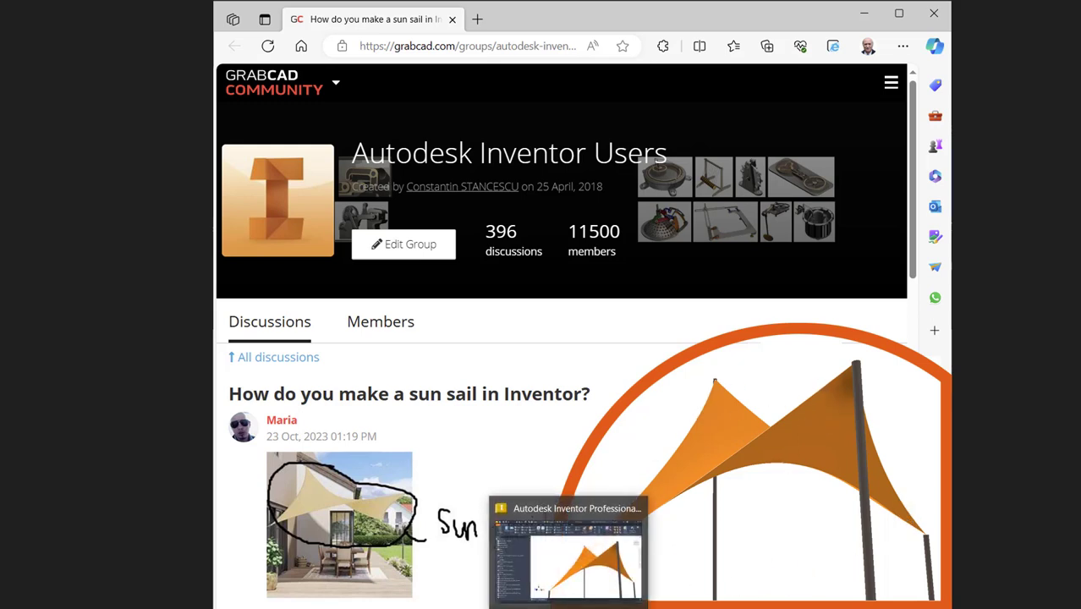
Switch to the finished orange SUN SAIL.ipt model and orbit it to a new viewing angle.
{"action": "left_click", "coordinate": [567, 550]}
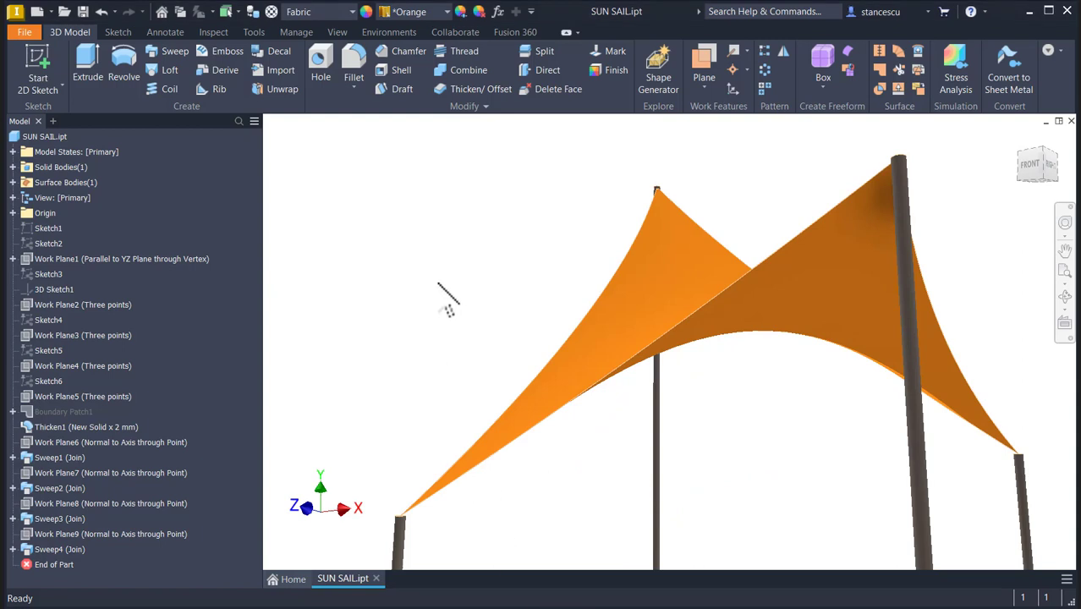
{"action": "middle_click_drag", "start_coordinate": [527, 219], "coordinate": [485, 252], "text": "shift"}
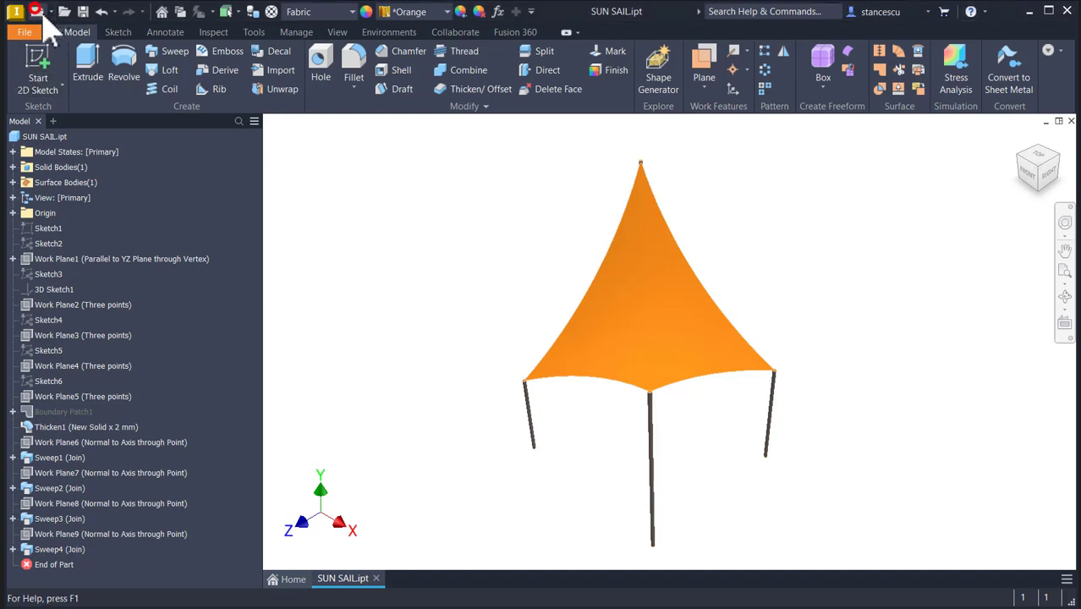
Create a new Standard (mm) part and start a 2D sketch on the XZ plane.
{"action": "left_click", "coordinate": [36, 12]}
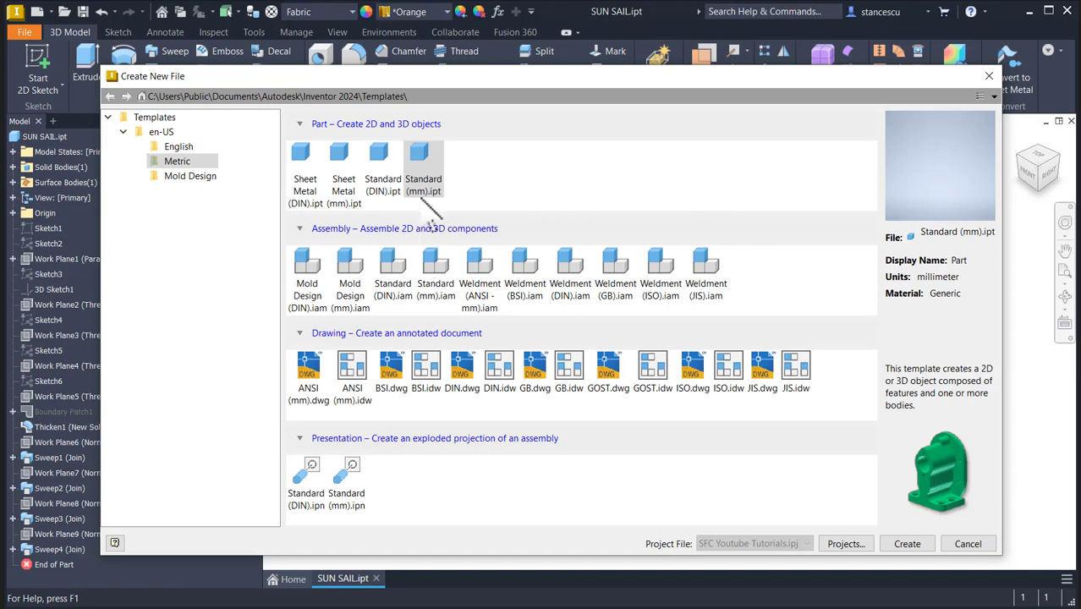
{"action": "double_click", "coordinate": [422, 159]}
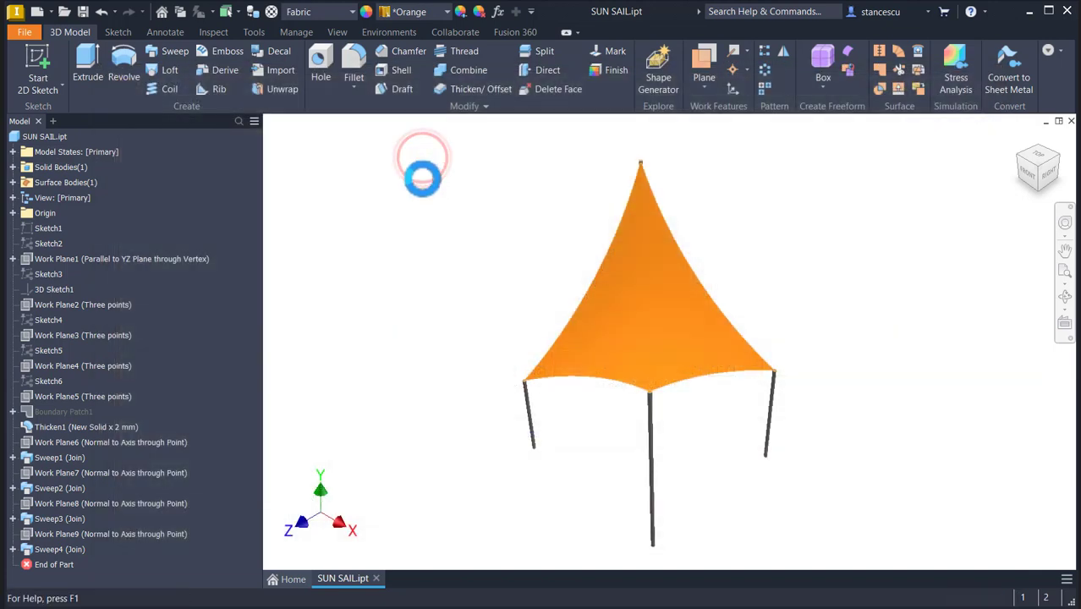
{"action": "left_click", "coordinate": [44, 68]}
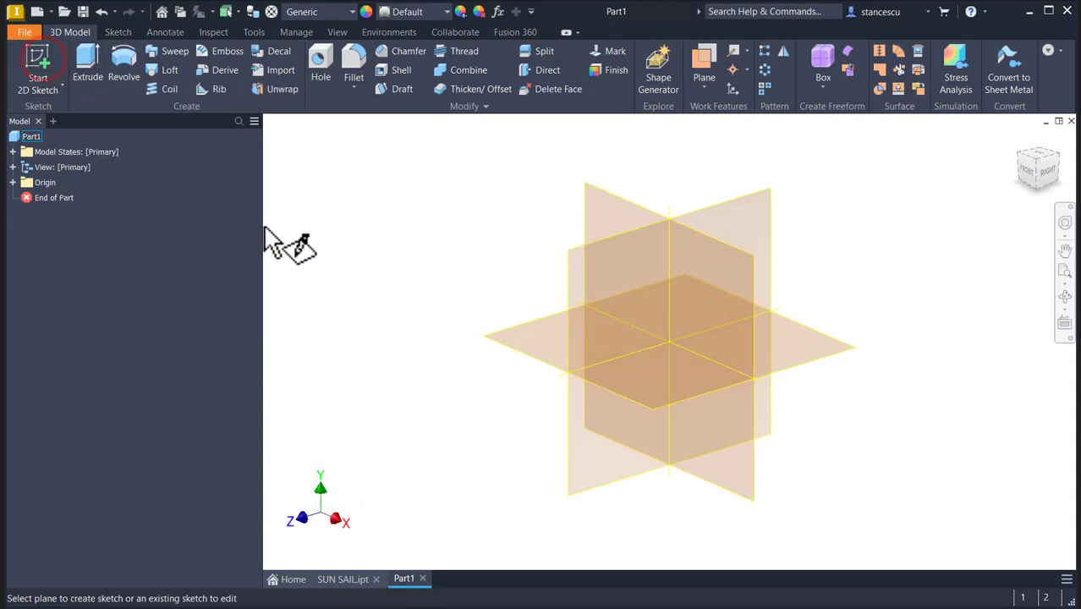
{"action": "left_click", "coordinate": [530, 338]}
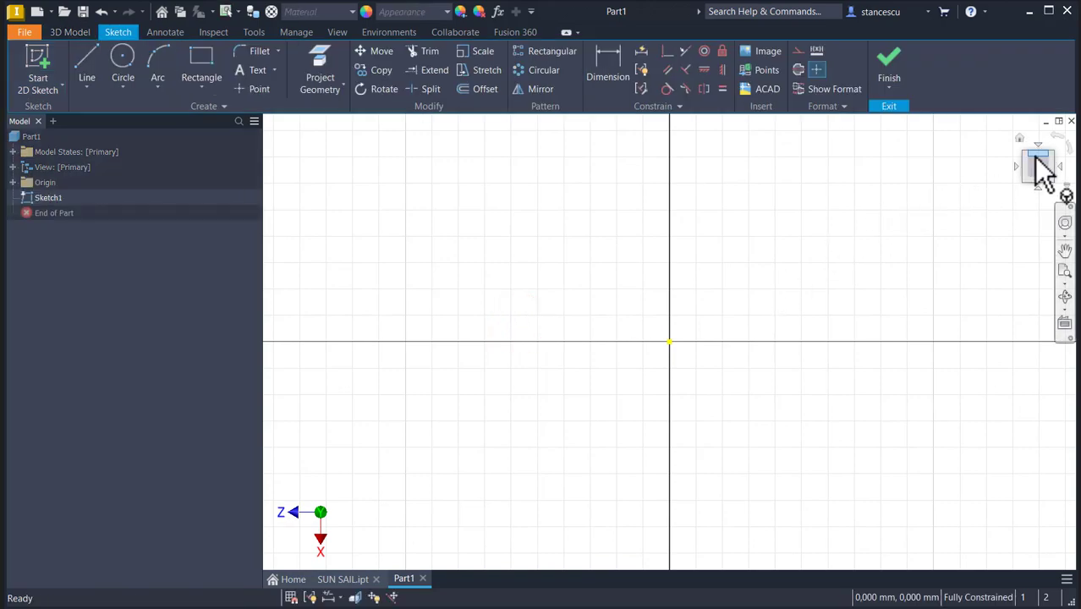
{"action": "left_click", "coordinate": [1056, 138]}
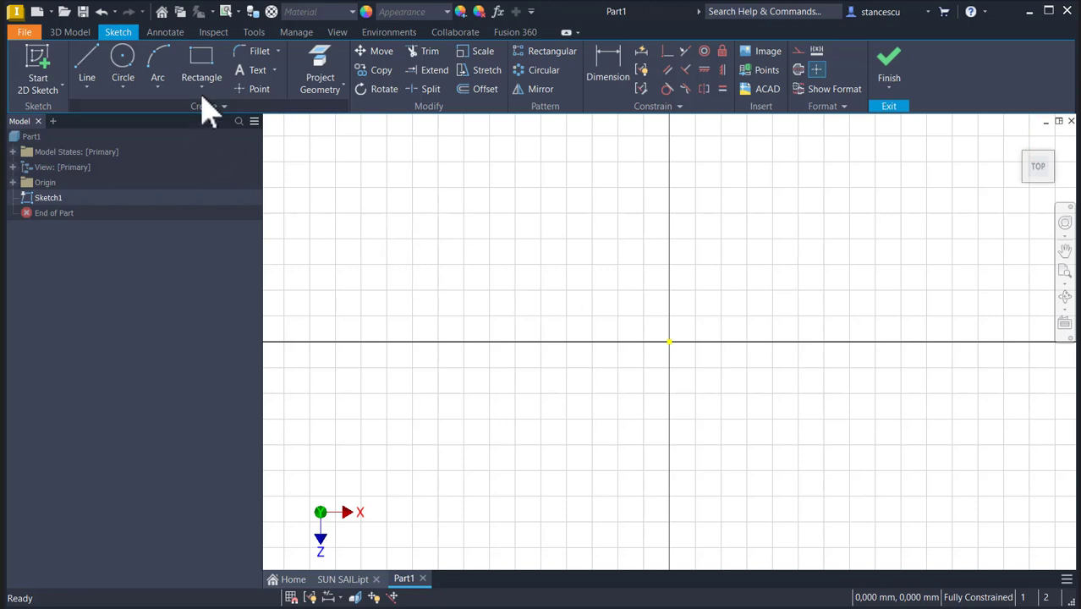
Draw a 4000 × 3600 rectangle cornered at the origin, tidy its dimension labels, and finish the sketch.
{"action": "left_click", "coordinate": [211, 74]}
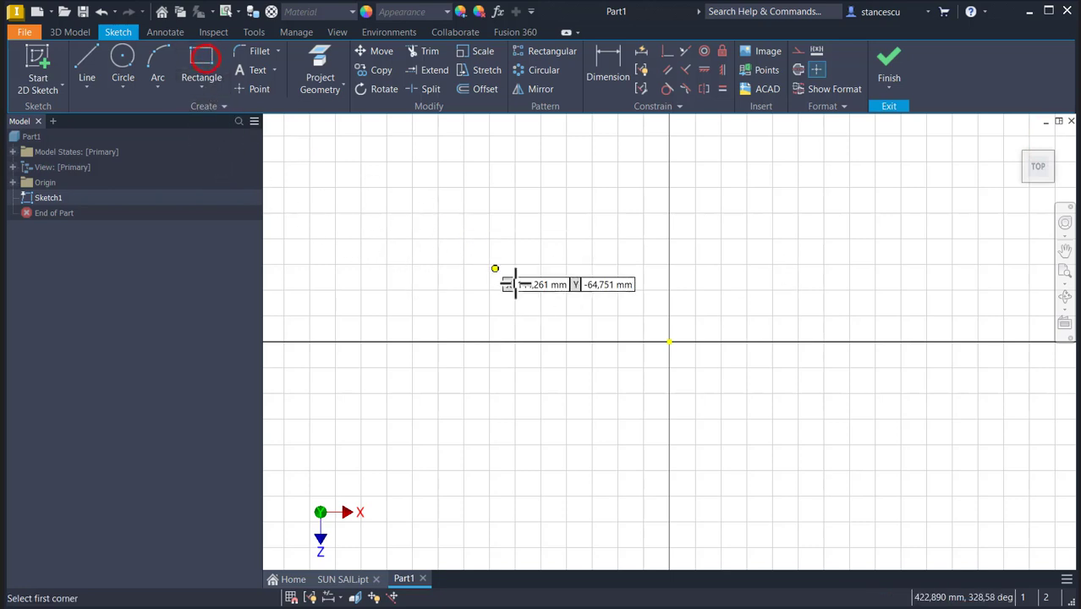
{"action": "left_click", "coordinate": [669, 343]}
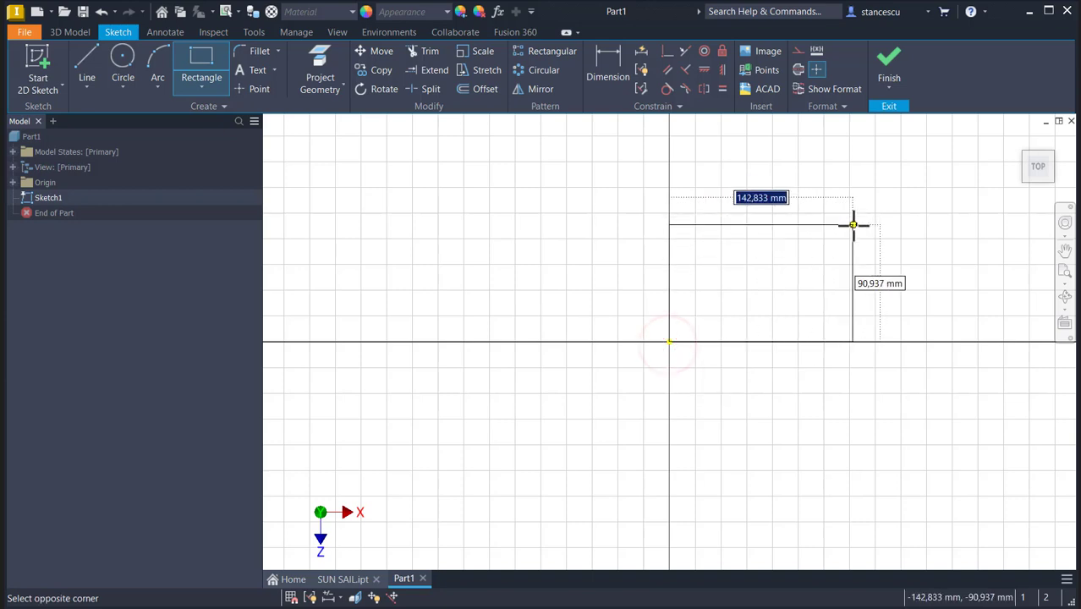
{"action": "type", "text": "4"}
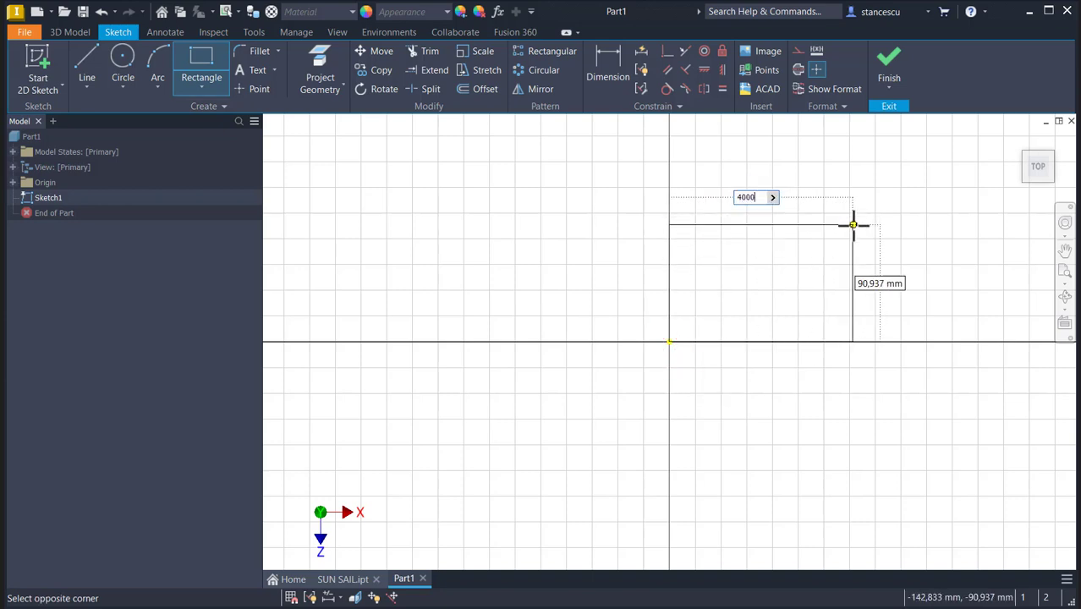
{"action": "type", "text": "000"}
{"action": "key", "text": "Tab"}
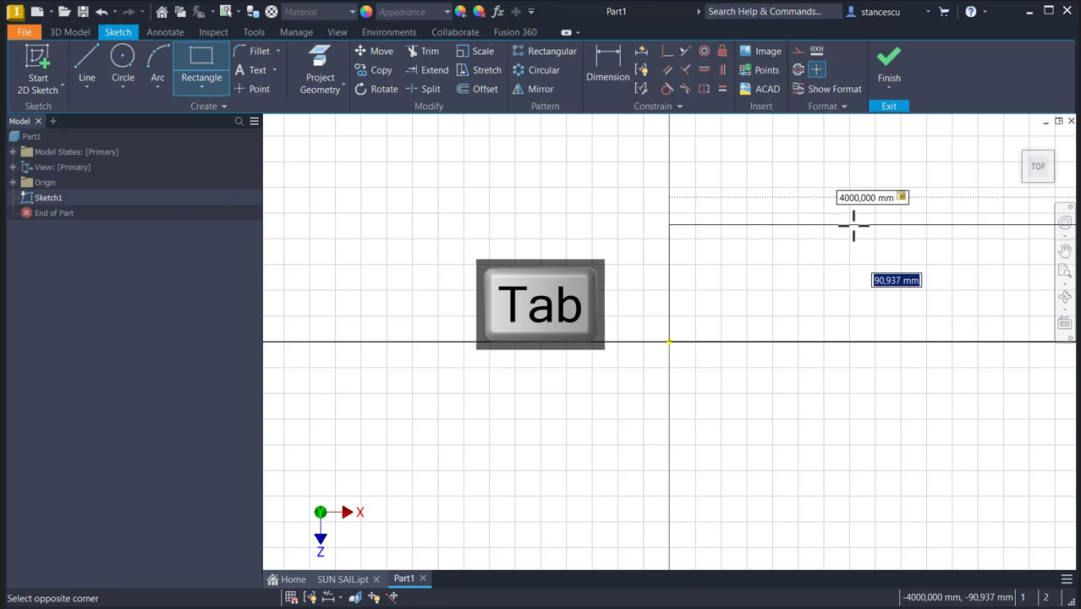
{"action": "type", "text": "3600"}
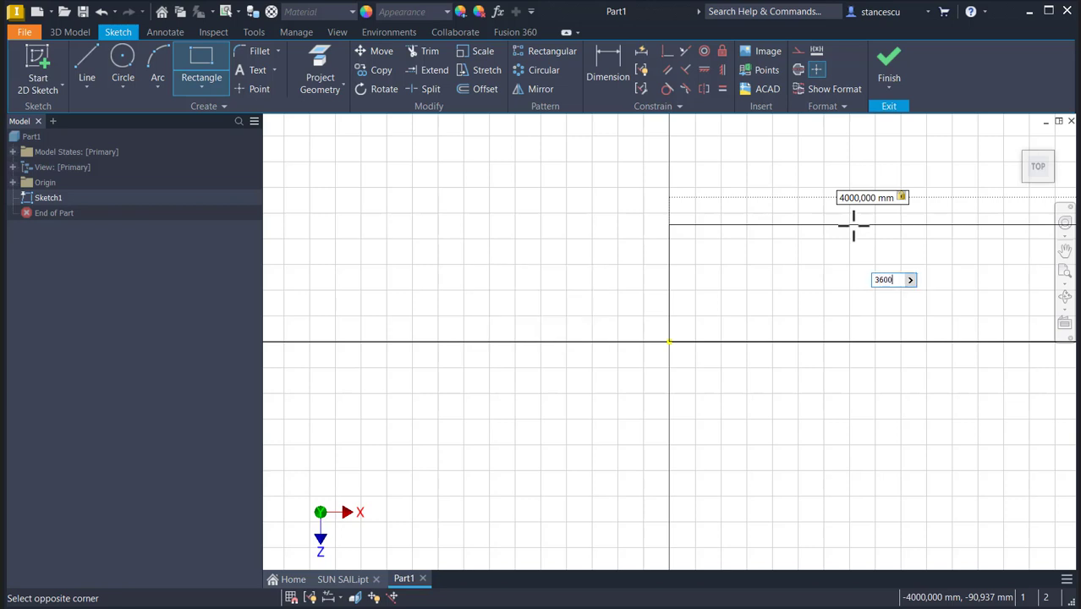
{"action": "key", "text": "Return"}
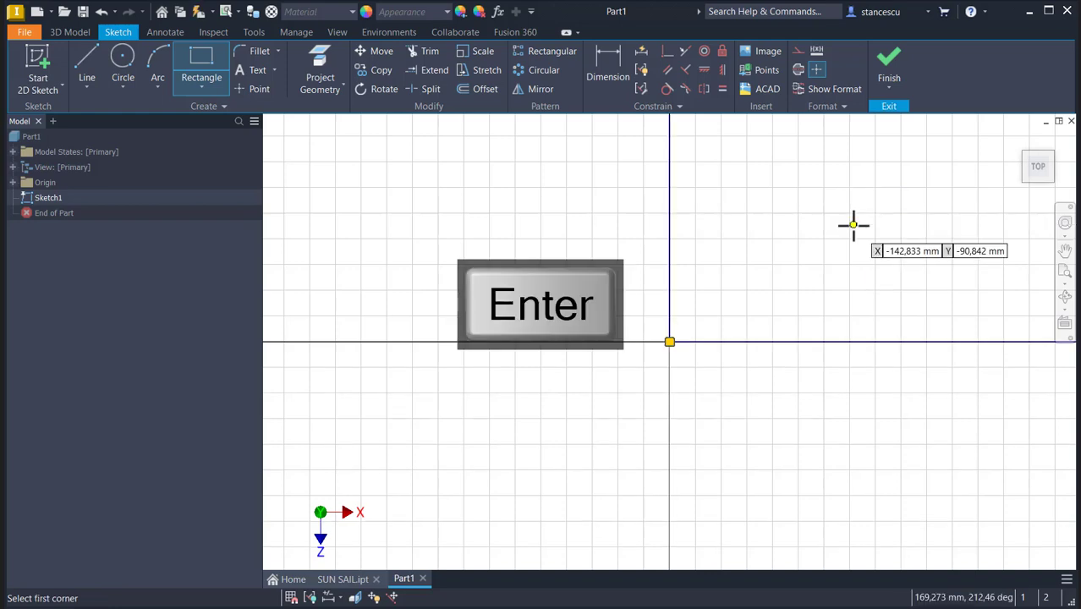
{"action": "key", "text": "Home"}
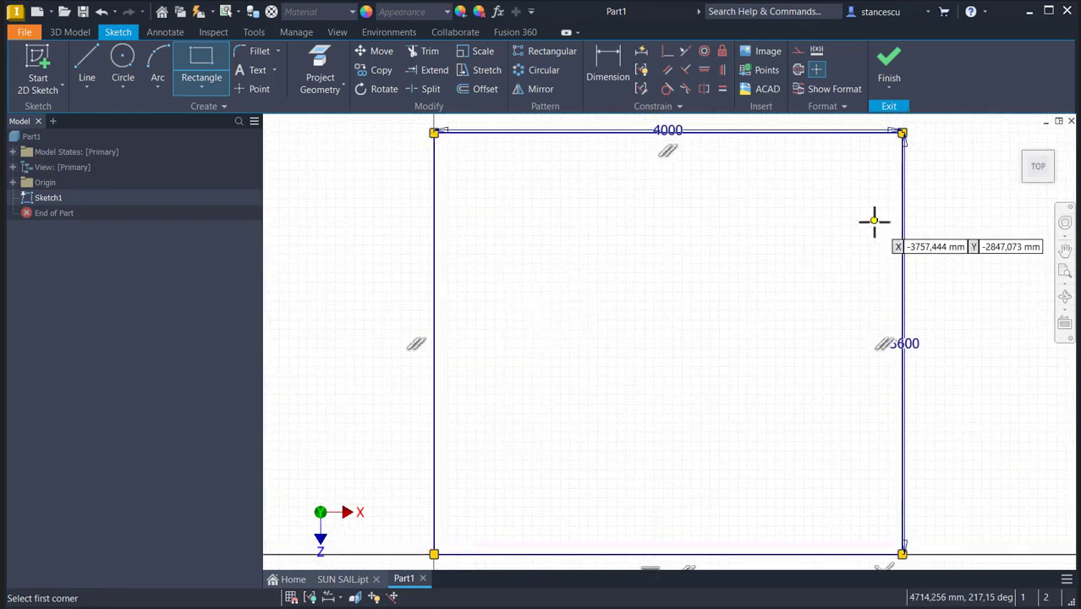
{"action": "key", "text": "Escape"}
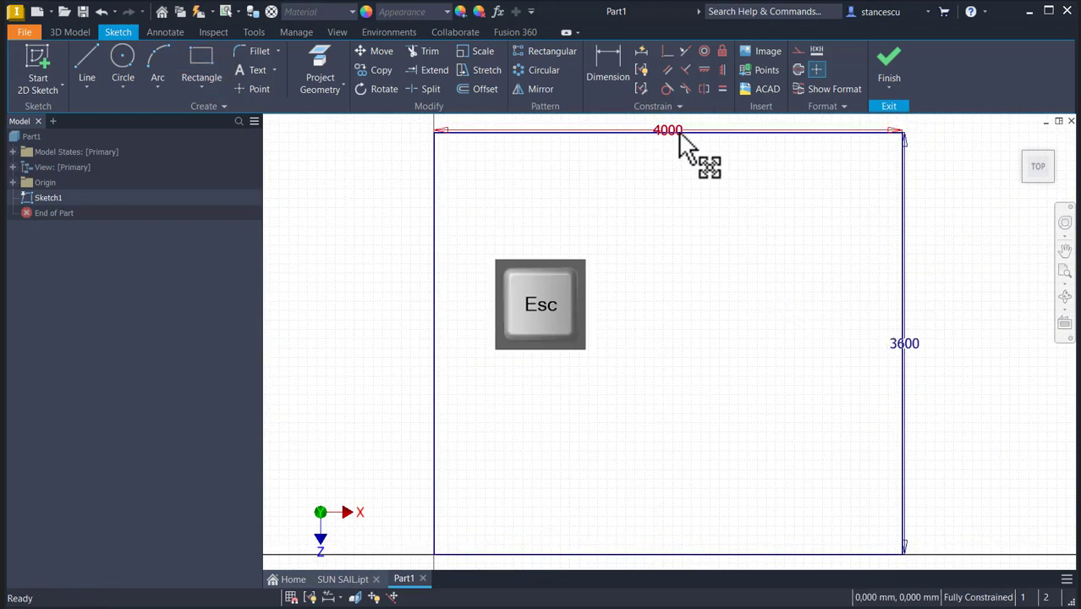
{"action": "left_click_drag", "start_coordinate": [675, 138], "coordinate": [674, 127]}
{"action": "left_click_drag", "start_coordinate": [907, 347], "coordinate": [946, 367]}
{"action": "left_click", "coordinate": [888, 66]}
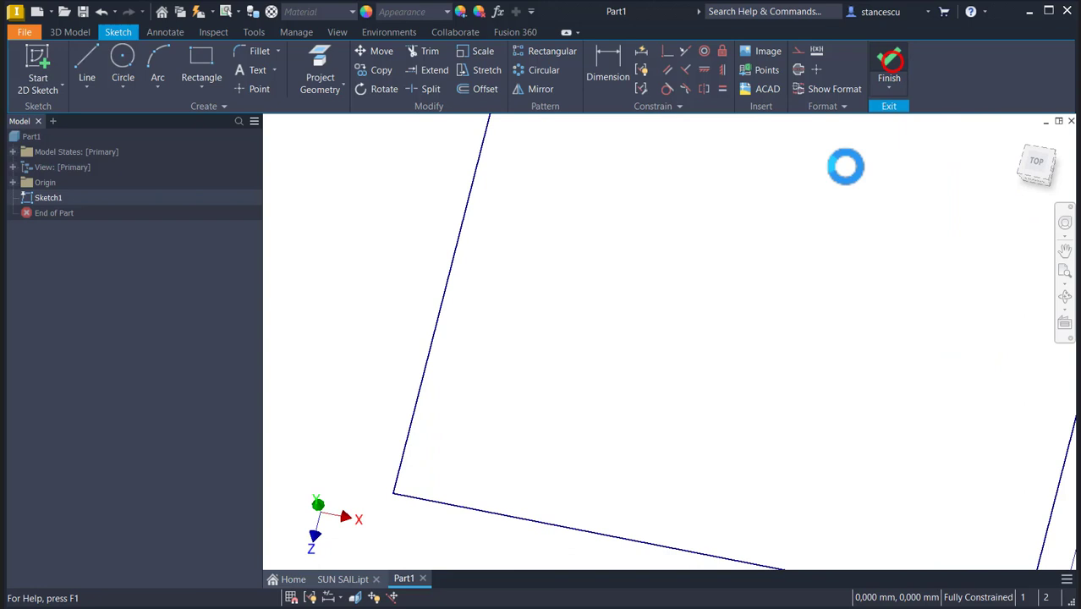
Start a new sketch on the YZ plane and view it isometrically near the origin corner.
{"action": "key", "text": "Num_Lock"}
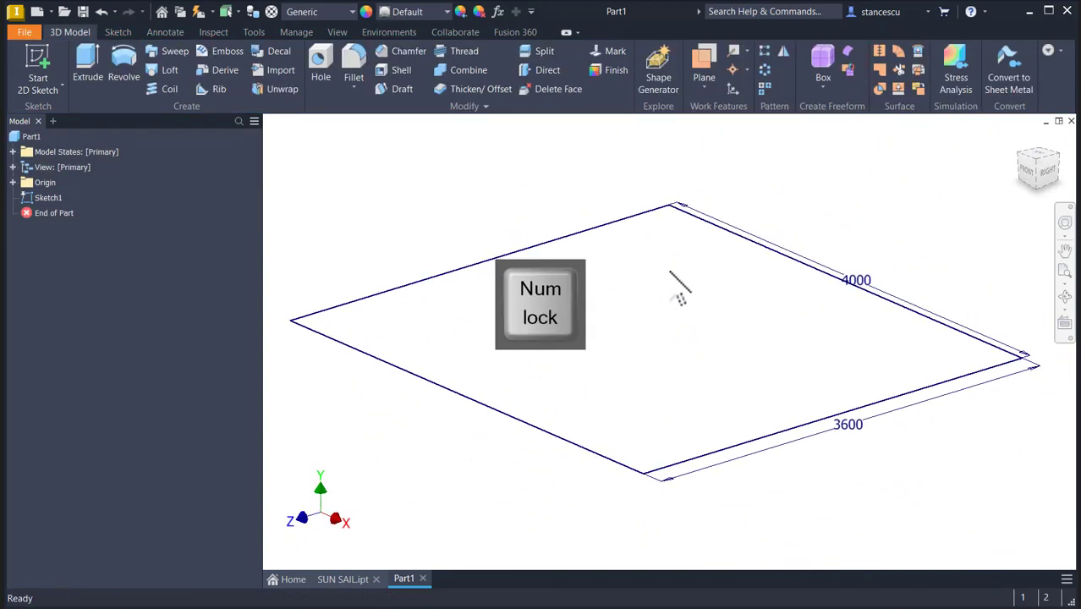
{"action": "key", "text": "F6"}
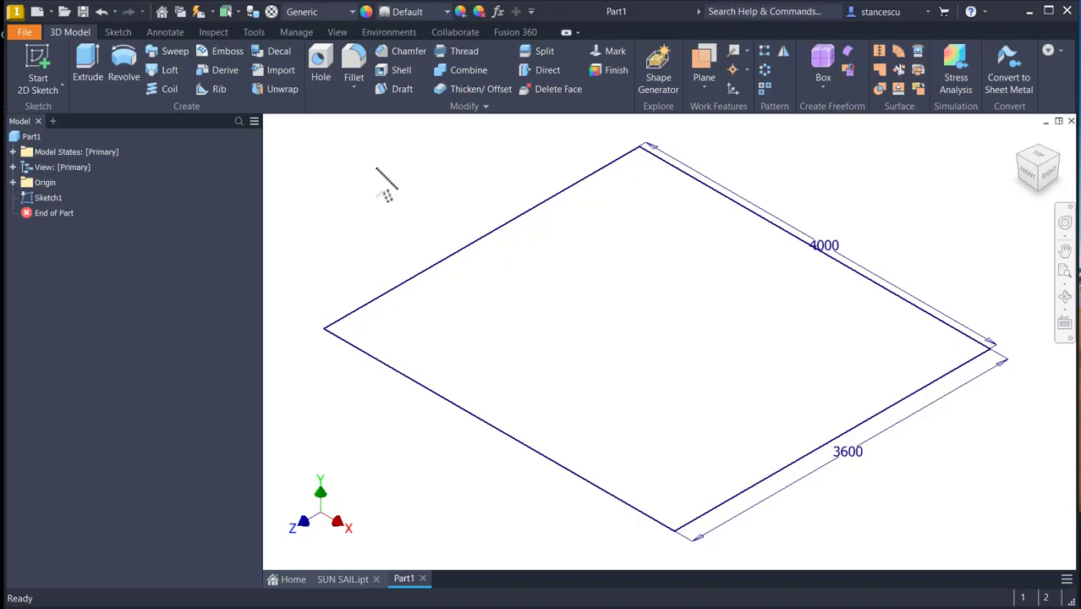
{"action": "left_click", "coordinate": [12, 183]}
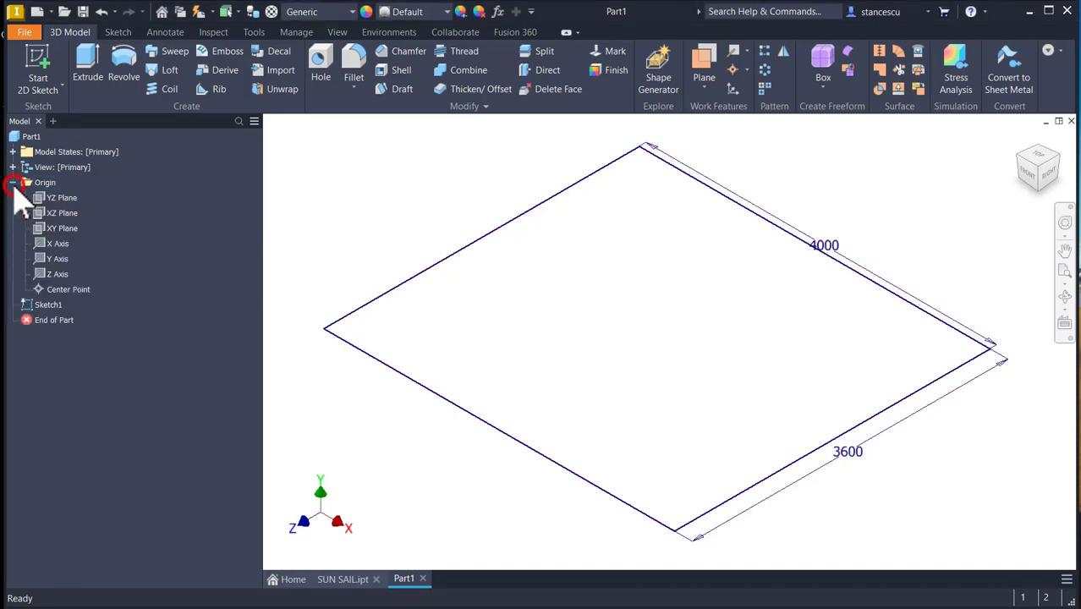
{"action": "left_click", "coordinate": [37, 198]}
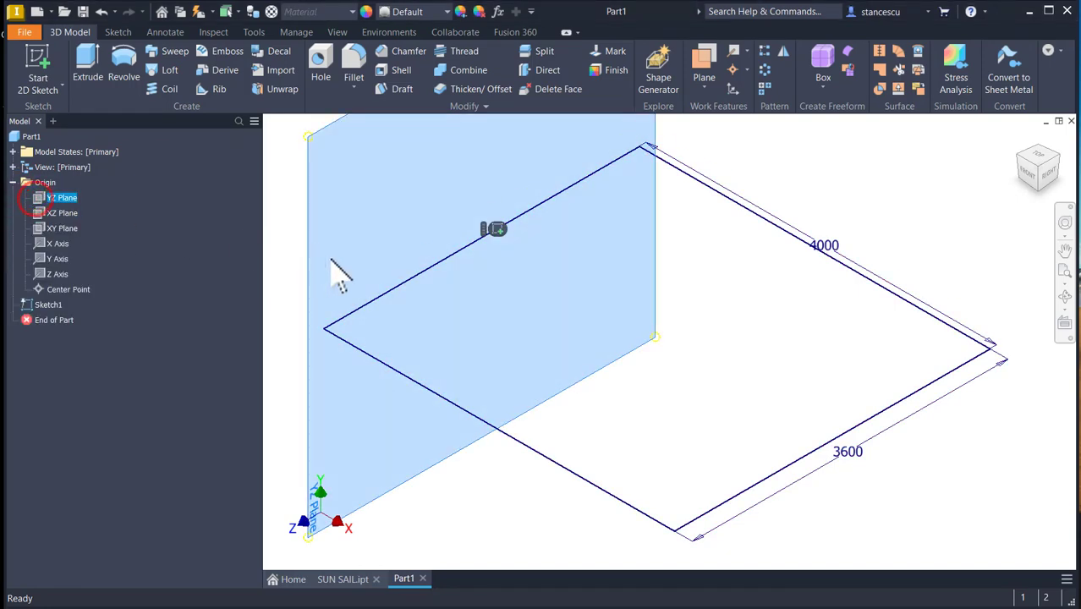
{"action": "left_click", "coordinate": [494, 230]}
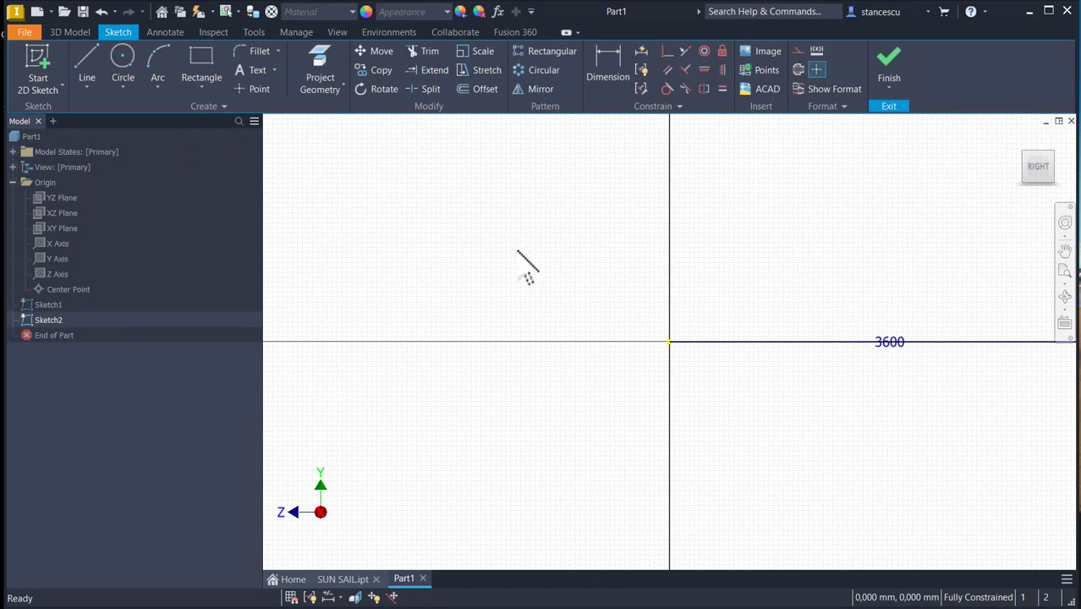
{"action": "key", "text": "F5"}
{"action": "key", "text": "Num_Lock"}
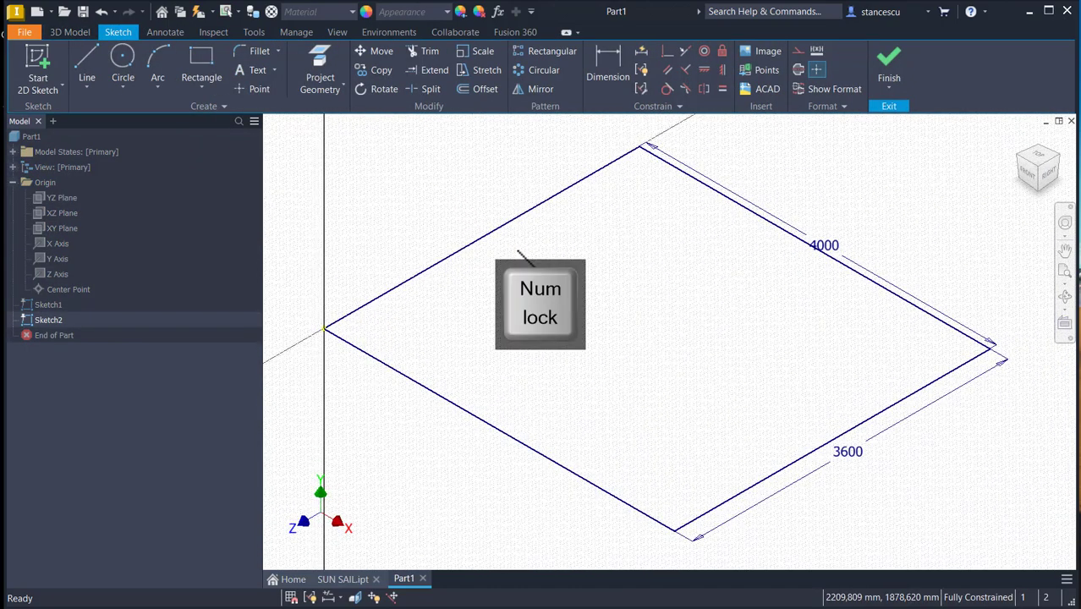
{"action": "mouse_move", "coordinate": [577, 245]}
{"action": "middle_mouse_down"}
{"action": "mouse_move", "coordinate": [668, 357]}
{"action": "mouse_move", "coordinate": [673, 380]}
{"action": "middle_mouse_up"}
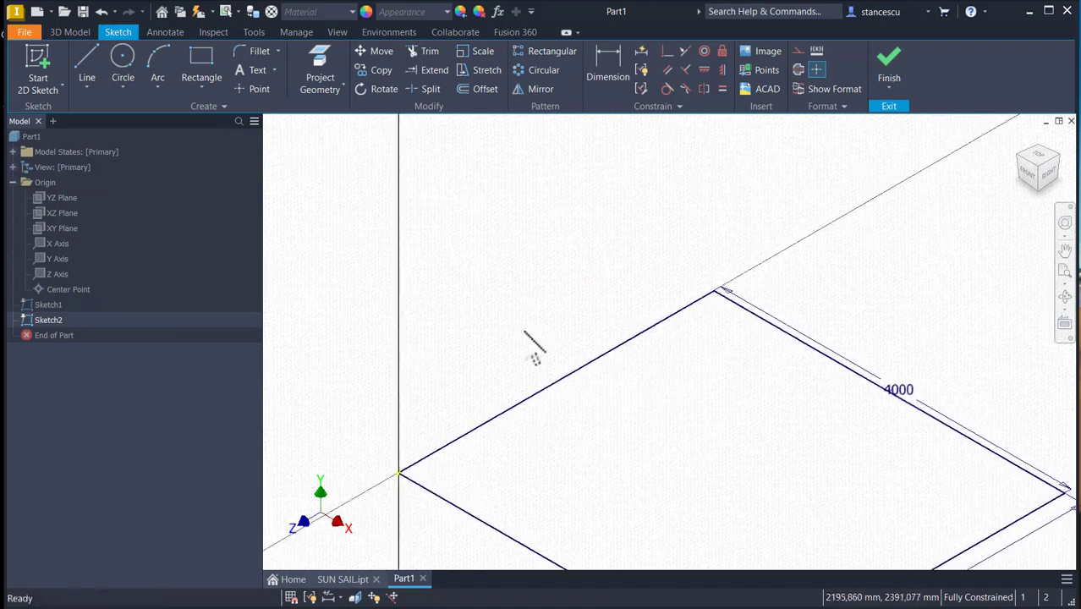
Draw a 2000 mm vertical line from the sketch origin.
{"action": "left_click", "coordinate": [99, 60]}
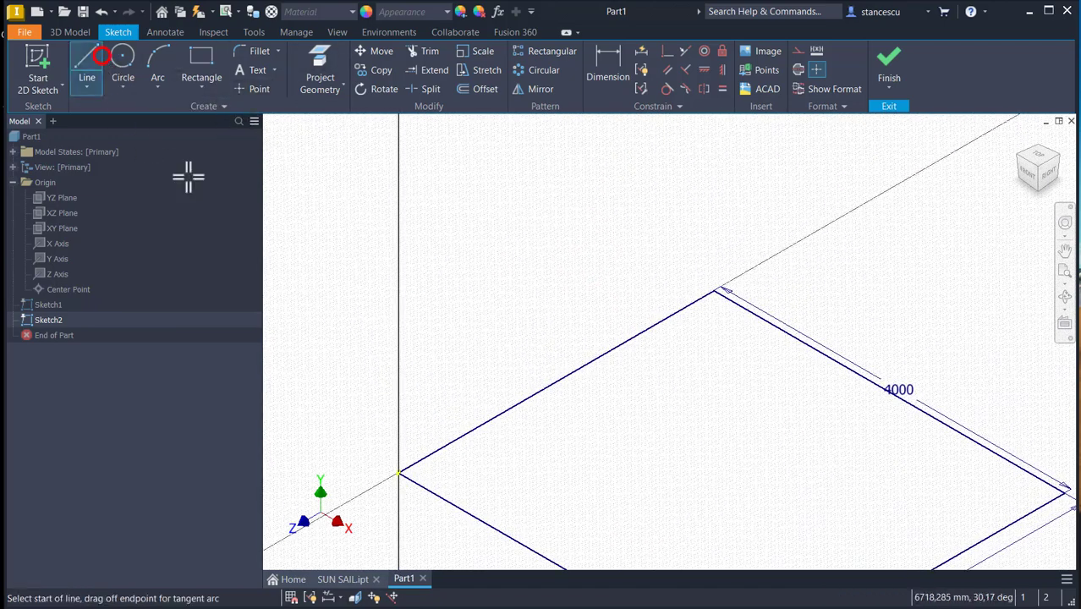
{"action": "left_click", "coordinate": [399, 472]}
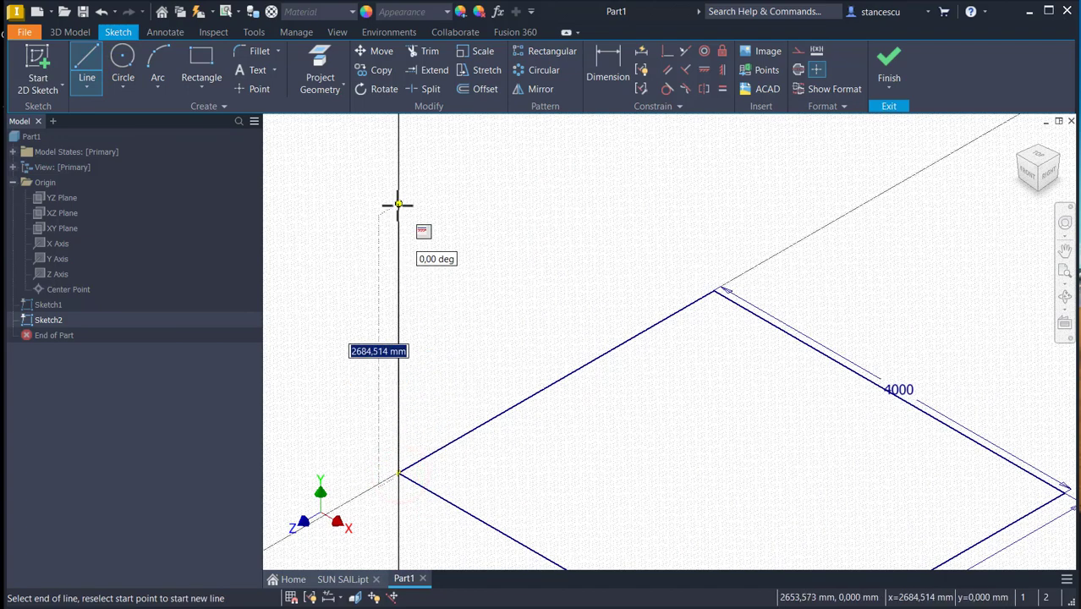
{"action": "type", "text": "2"}
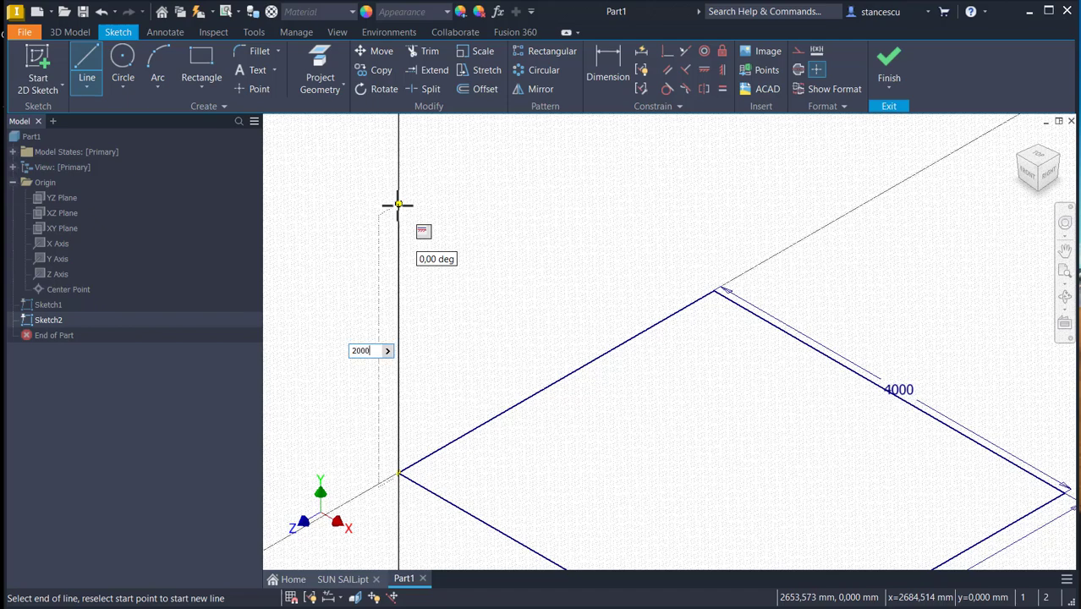
{"action": "type", "text": "000"}
{"action": "key", "text": "Return"}
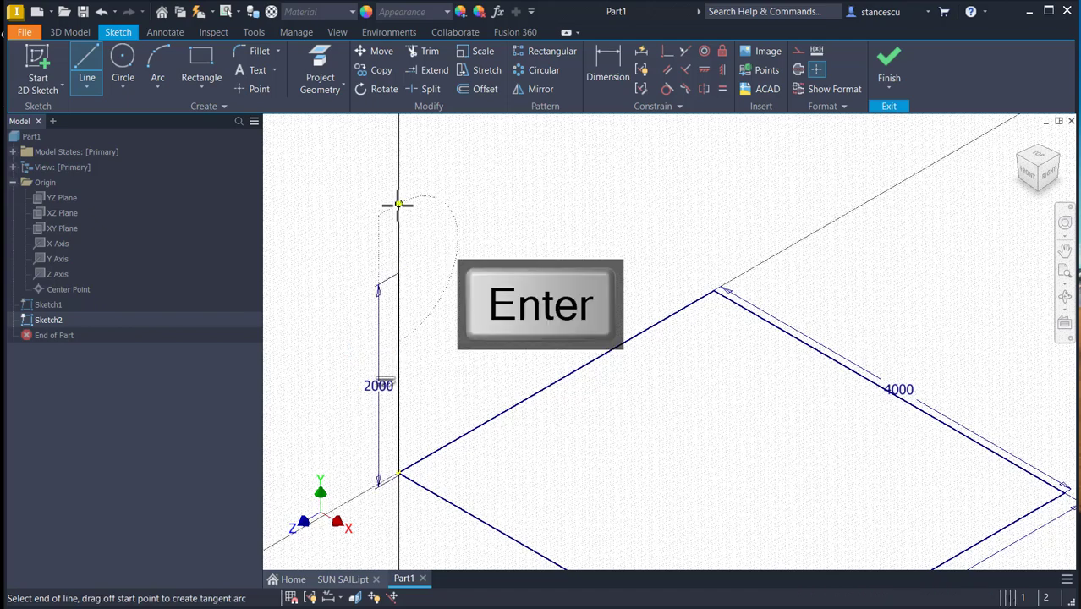
{"action": "right_click", "coordinate": [515, 249]}
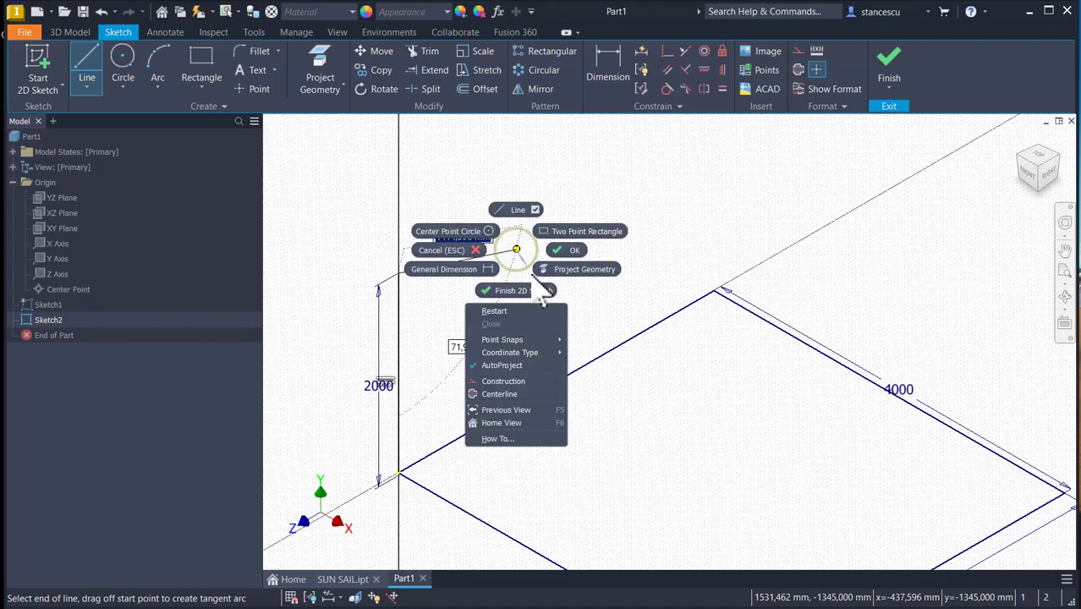
{"action": "left_click", "coordinate": [519, 312]}
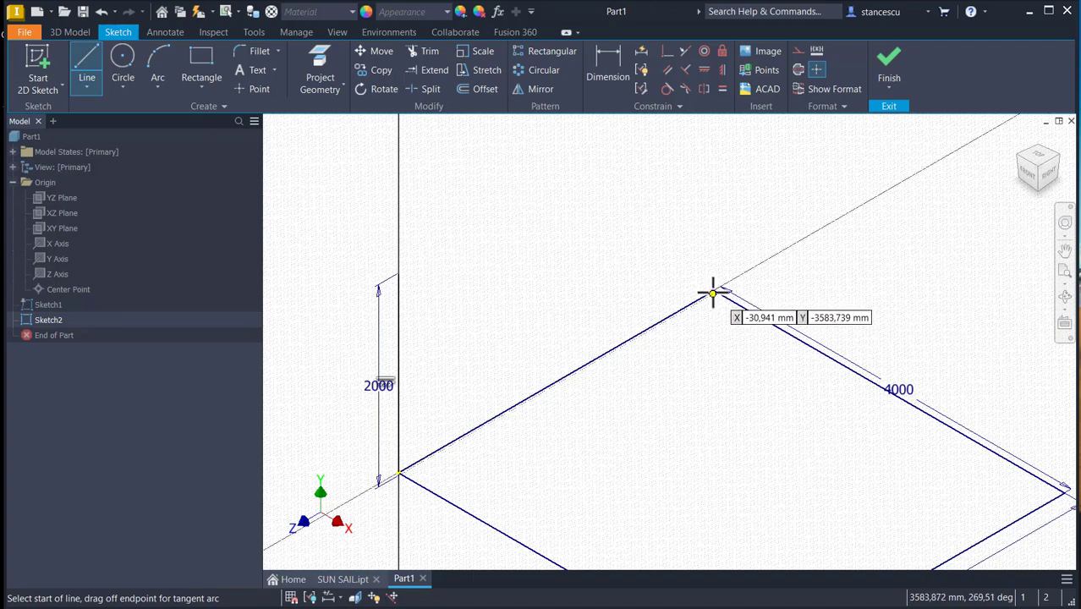
Project the rectangle's back corner and draw a 6000 mm vertical post line from it.
{"action": "left_click", "coordinate": [325, 88]}
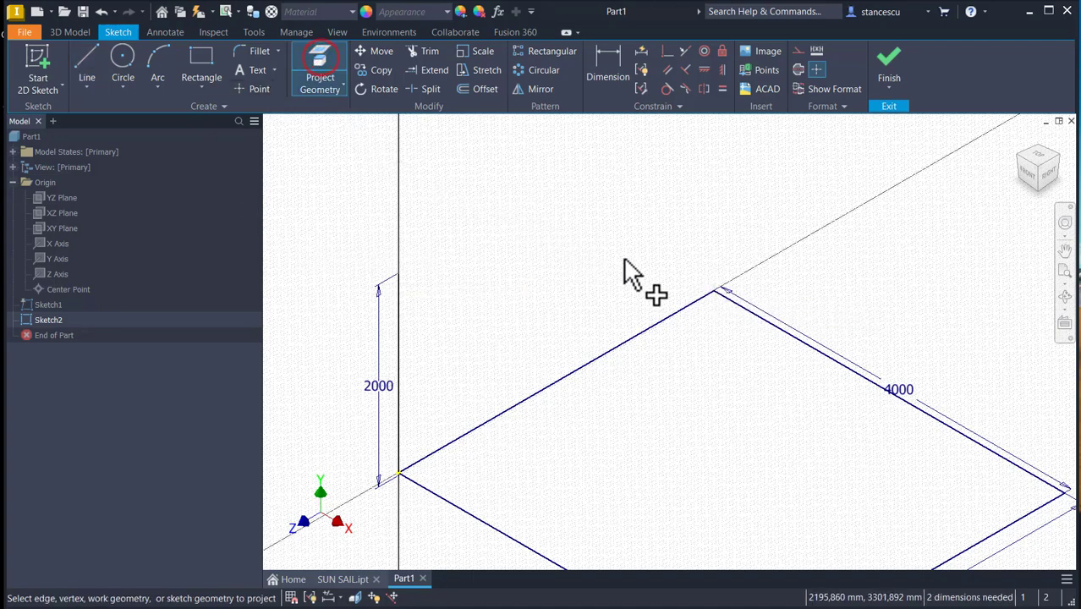
{"action": "left_click", "coordinate": [717, 291]}
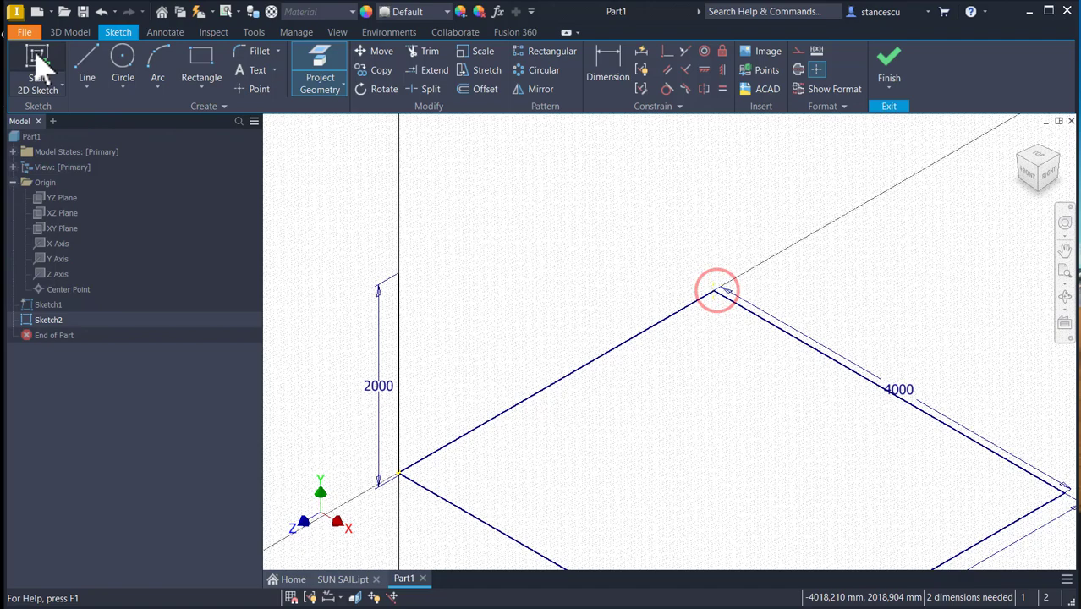
{"action": "left_click", "coordinate": [87, 64]}
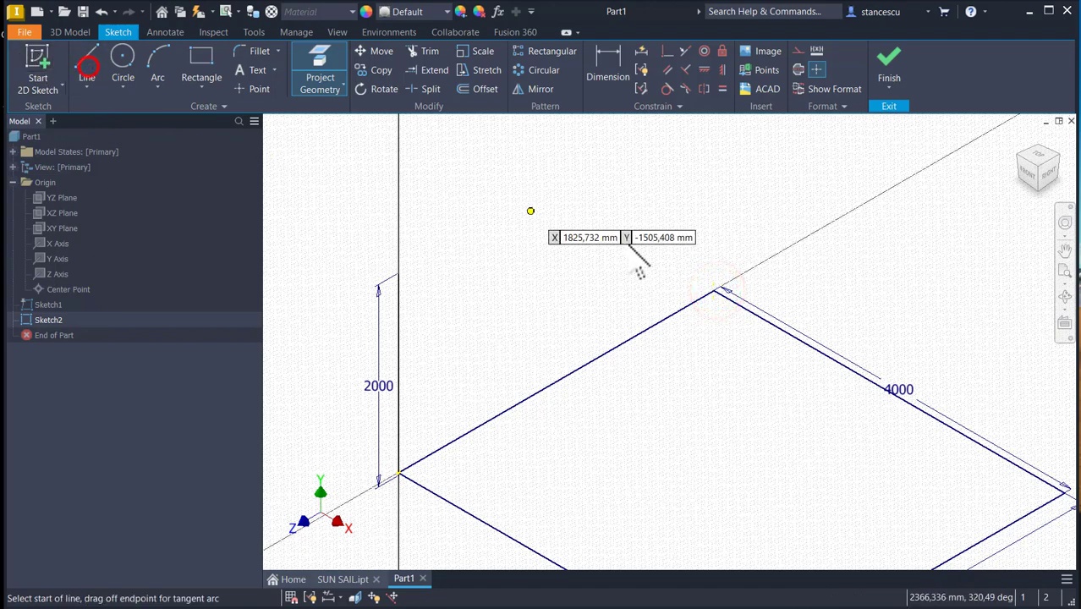
{"action": "left_click", "coordinate": [715, 290]}
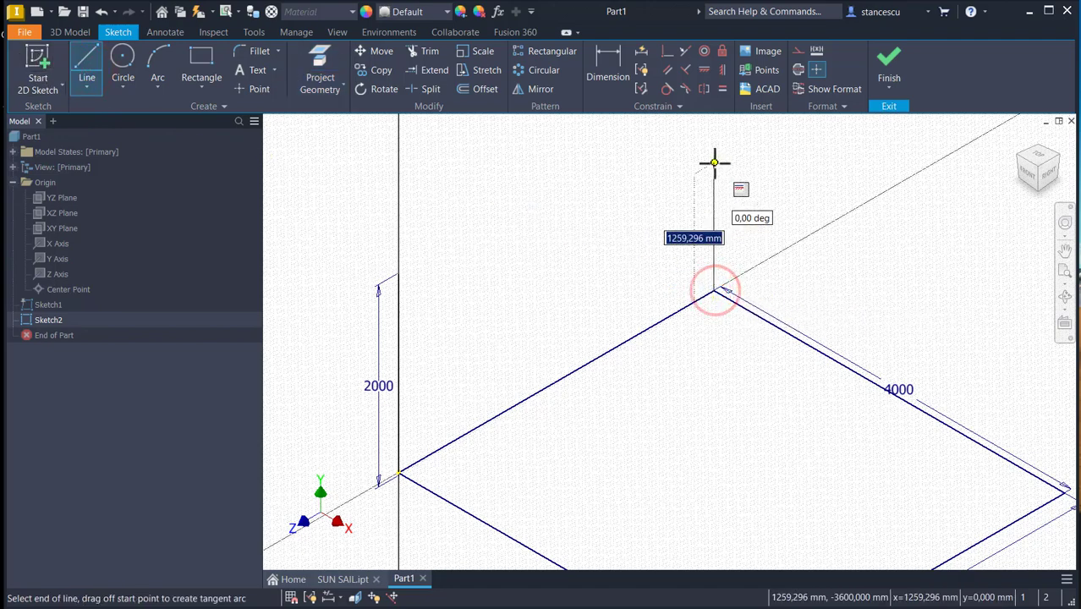
{"action": "type", "text": "6"}
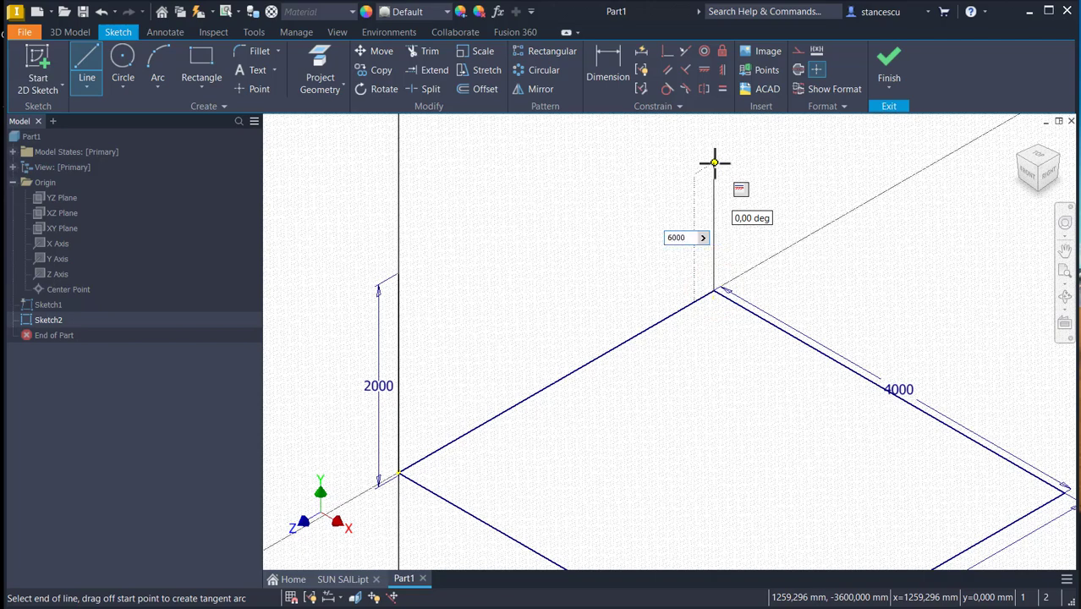
{"action": "type", "text": "000"}
{"action": "key", "text": "Return"}
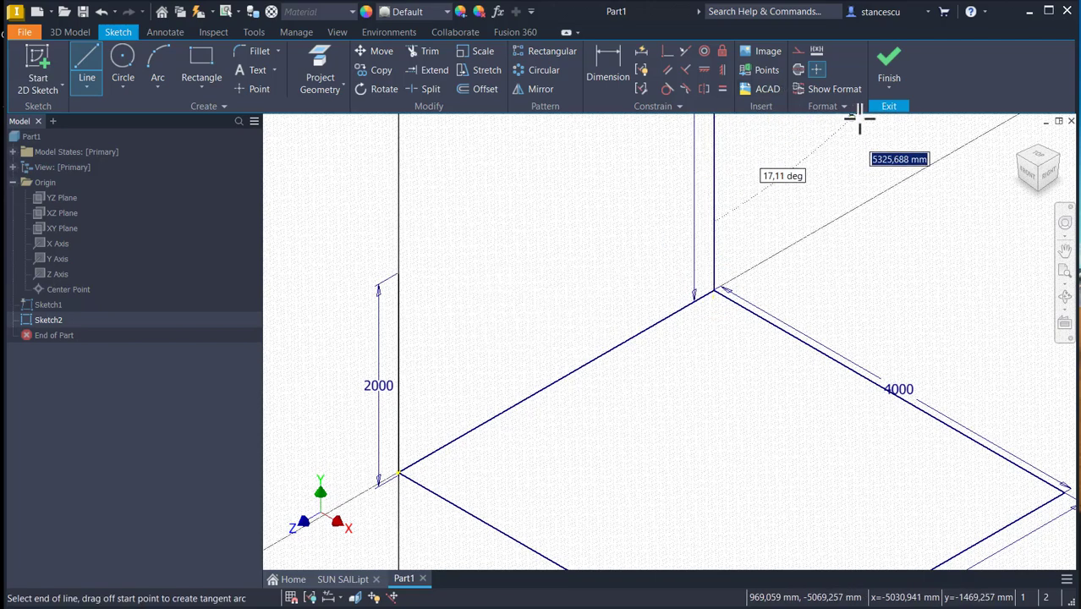
Finish Sketch2, create a work plane parallel to YZ through the front corner, and sketch on it.
{"action": "left_click", "coordinate": [888, 75]}
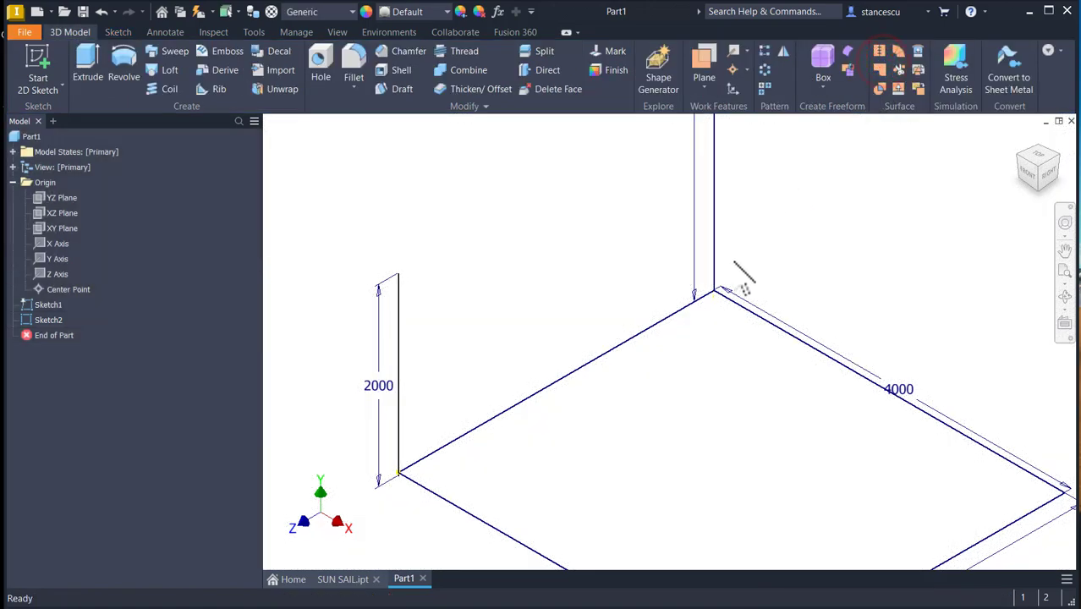
{"action": "key", "text": "Home"}
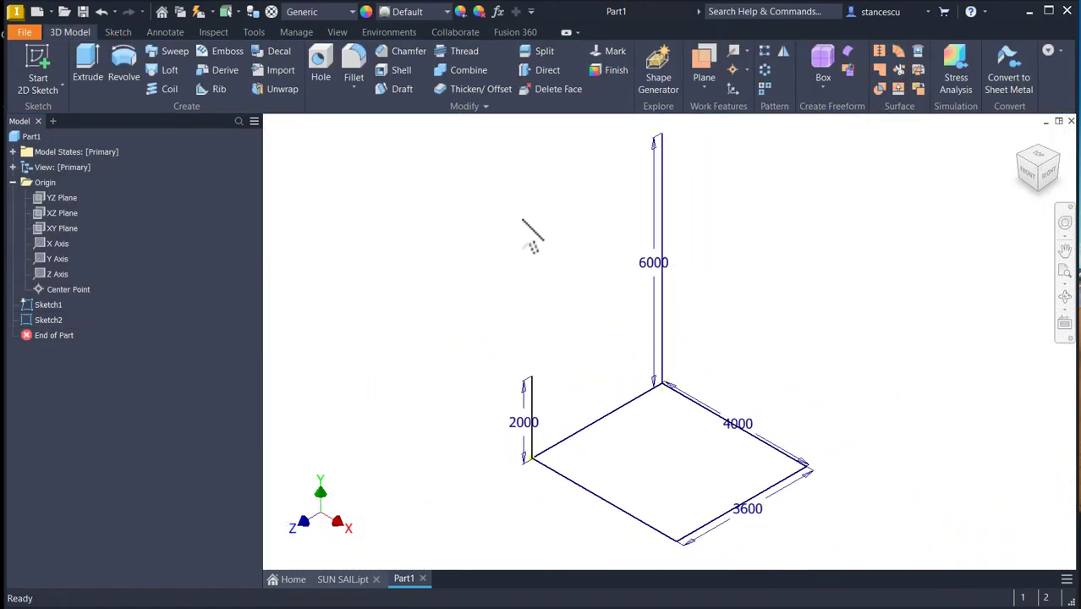
{"action": "left_click", "coordinate": [706, 59]}
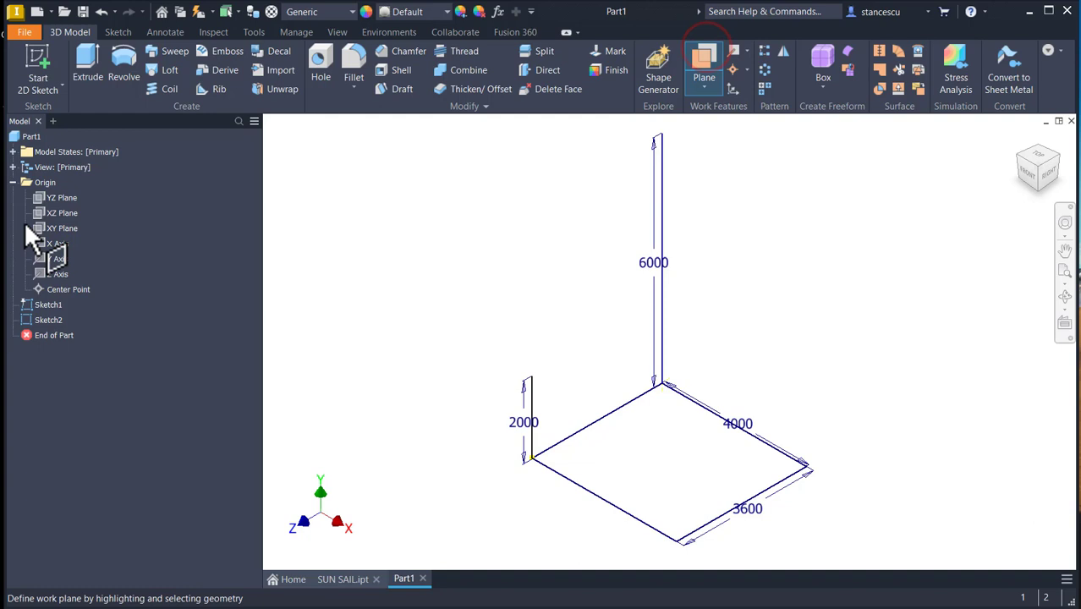
{"action": "left_click", "coordinate": [40, 197]}
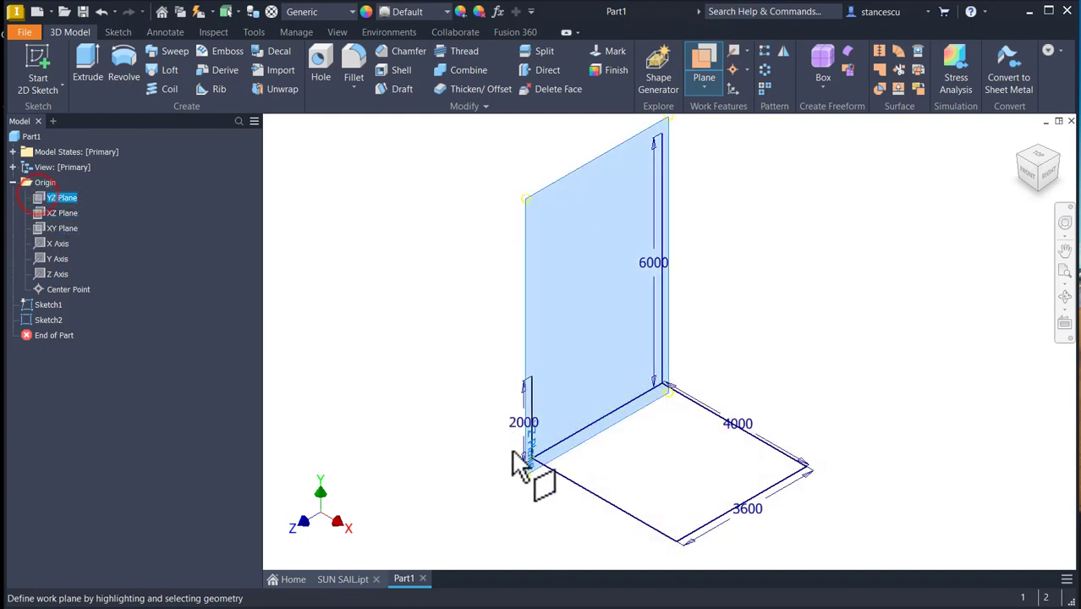
{"action": "left_click", "coordinate": [683, 560]}
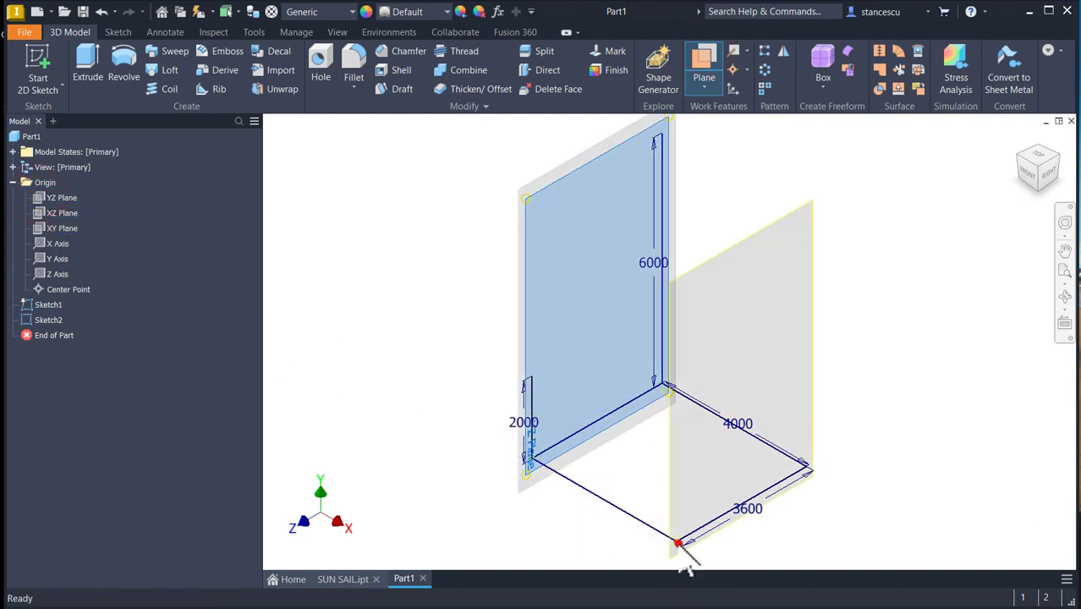
{"action": "left_click", "coordinate": [766, 224]}
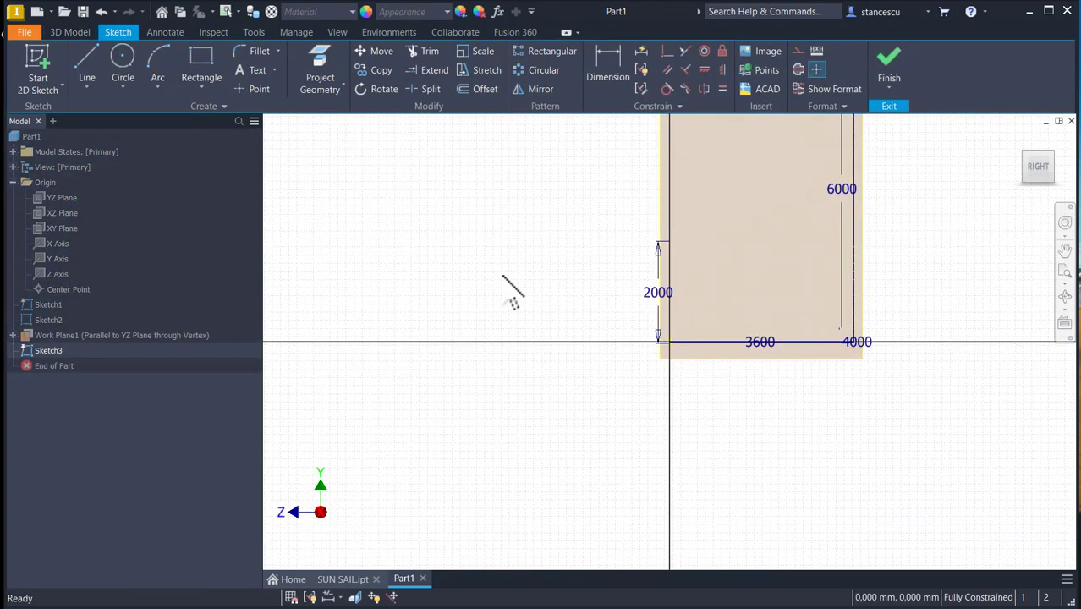
{"action": "key", "text": "F5"}
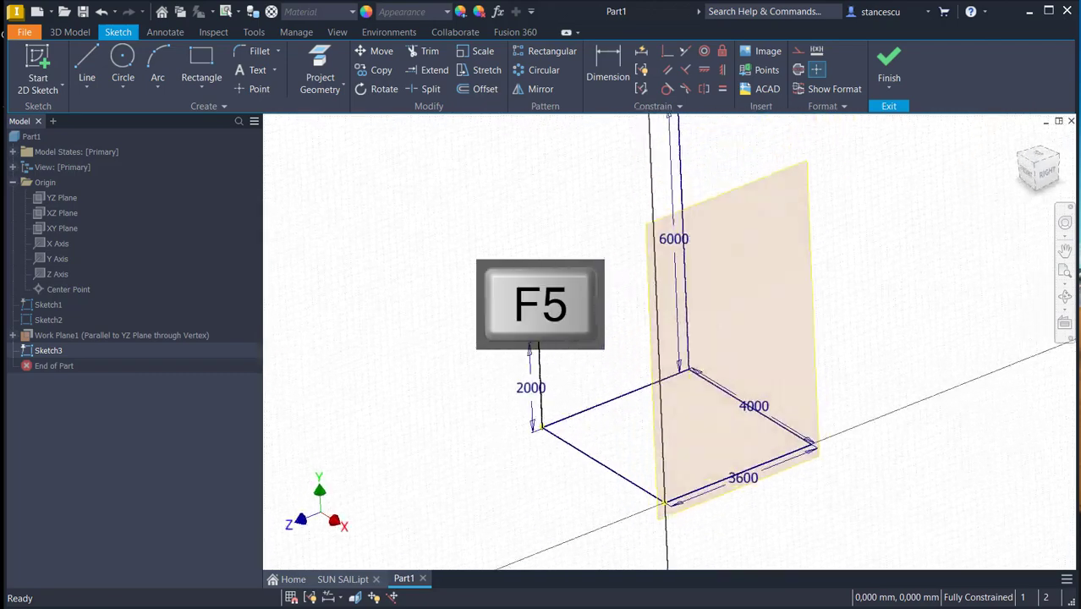
Project the front and right corners and draw a 4000 mm post at the front corner.
{"action": "left_click", "coordinate": [320, 61]}
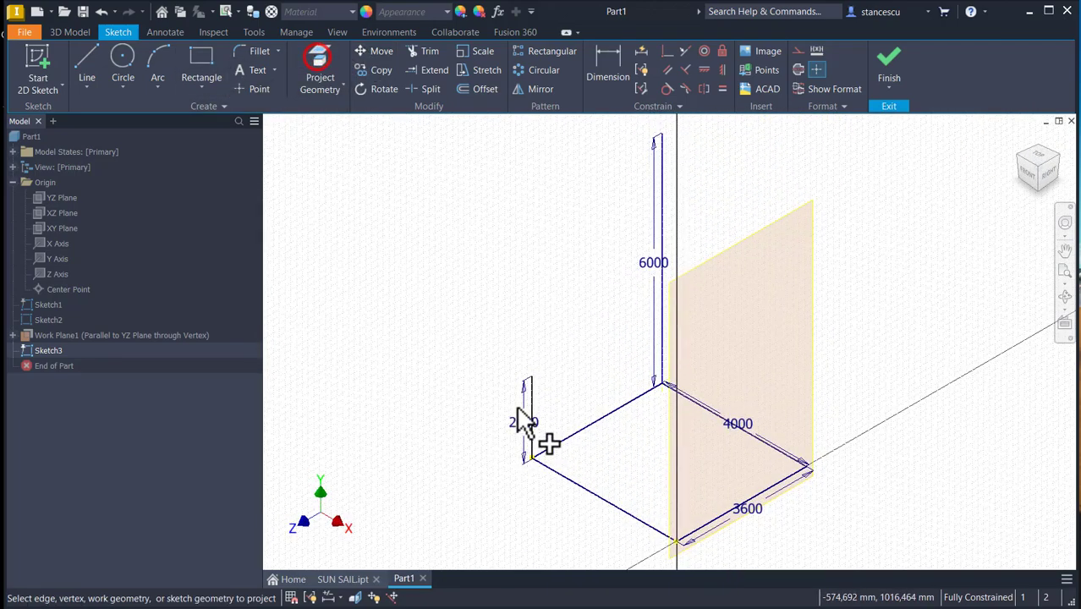
{"action": "left_click", "coordinate": [677, 540]}
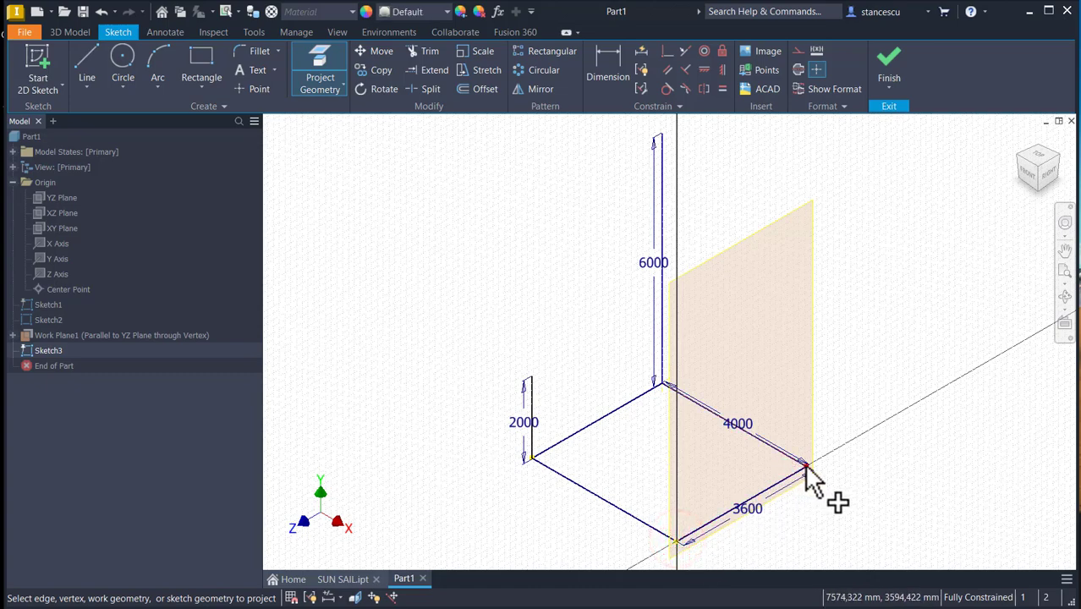
{"action": "left_click", "coordinate": [805, 467]}
{"action": "left_click", "coordinate": [91, 62]}
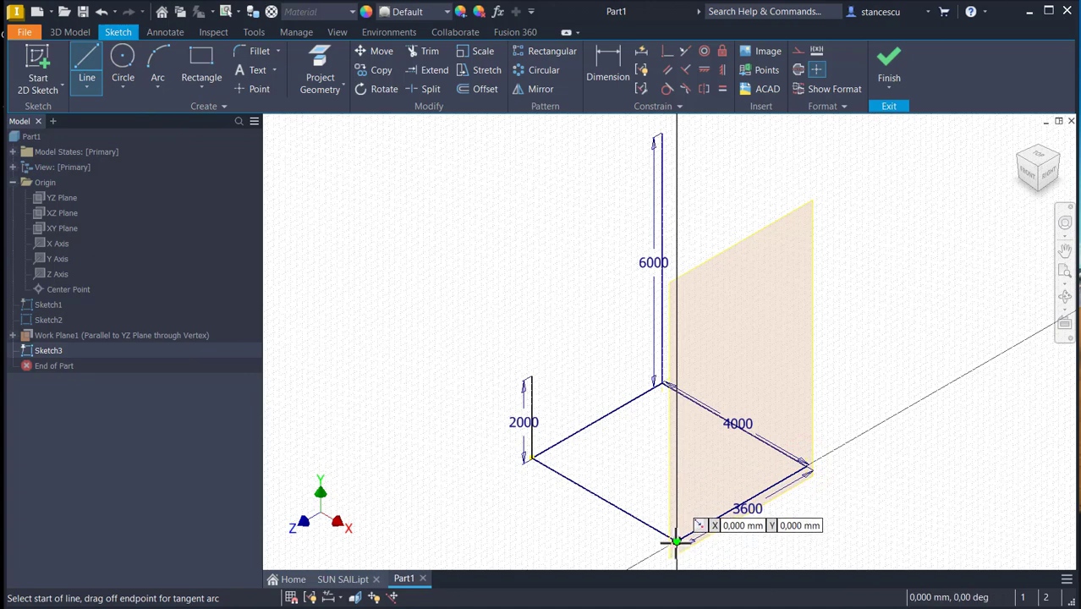
{"action": "left_click", "coordinate": [676, 541]}
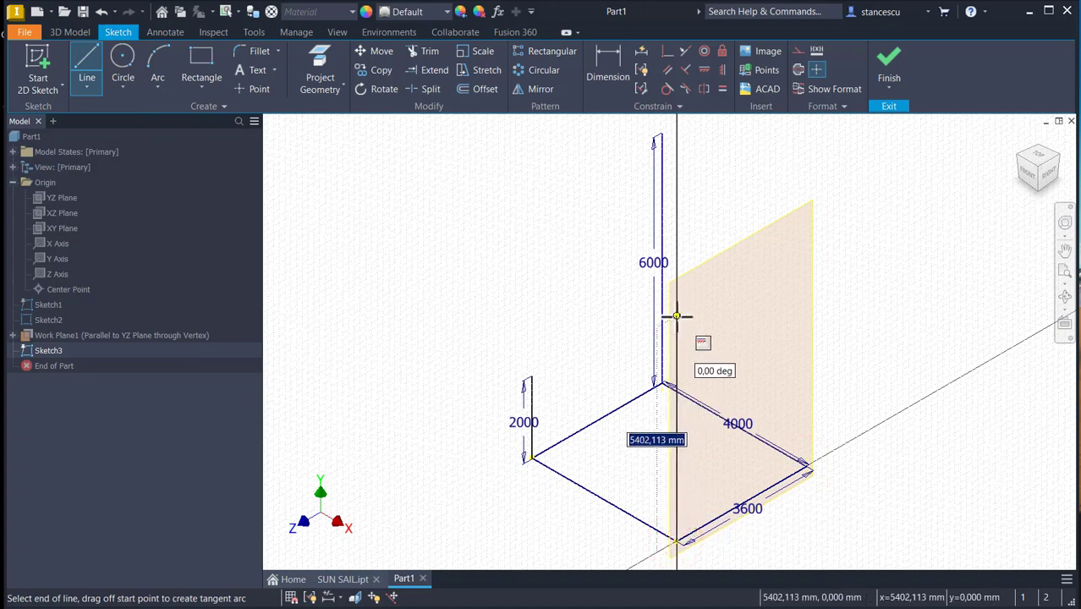
{"action": "type", "text": "4"}
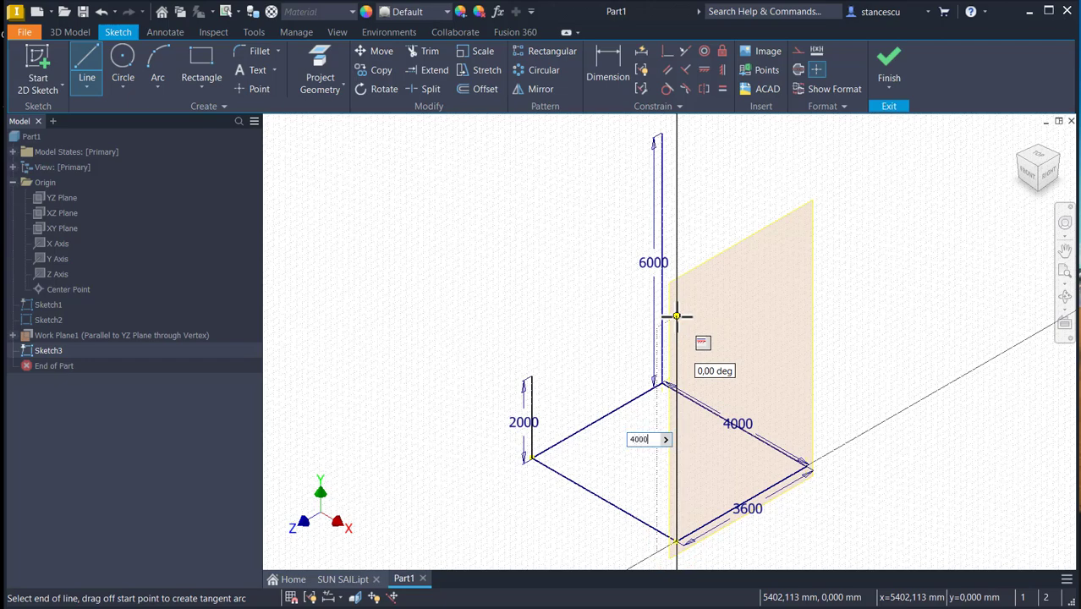
{"action": "type", "text": "000"}
{"action": "key", "text": "Return"}
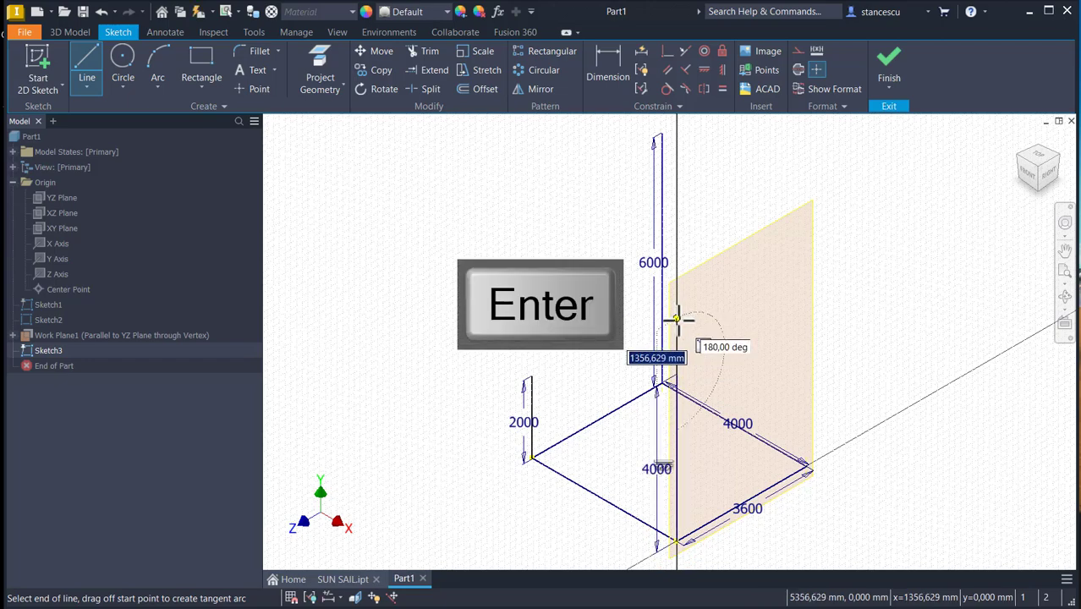
{"action": "right_click", "coordinate": [840, 357]}
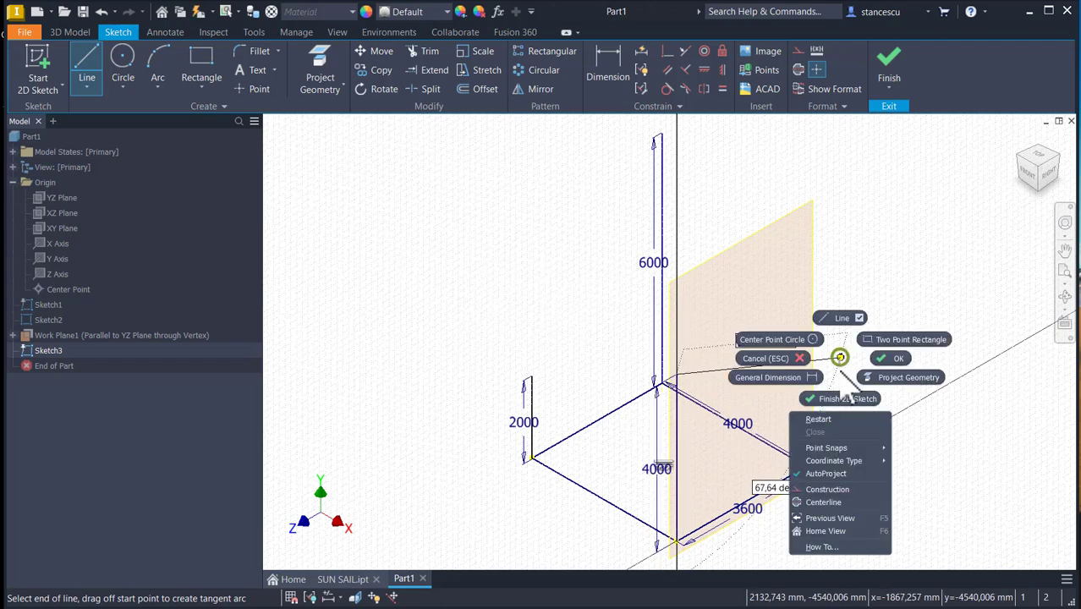
{"action": "left_click", "coordinate": [809, 421]}
Draw a 5000 mm post at the right corner and hide the work plane.
{"action": "left_click", "coordinate": [809, 464]}
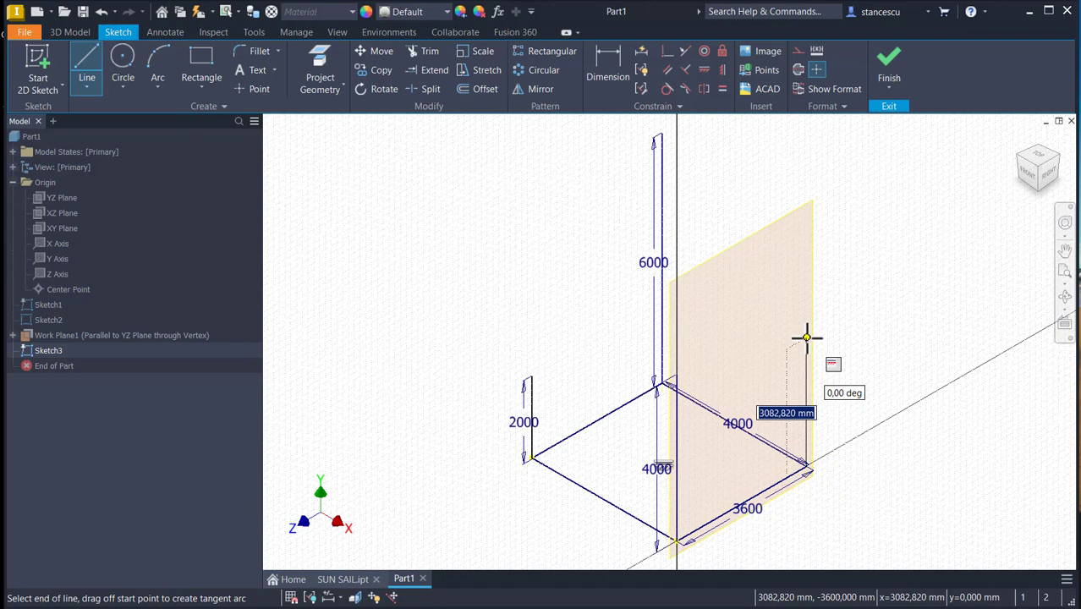
{"action": "type", "text": "5"}
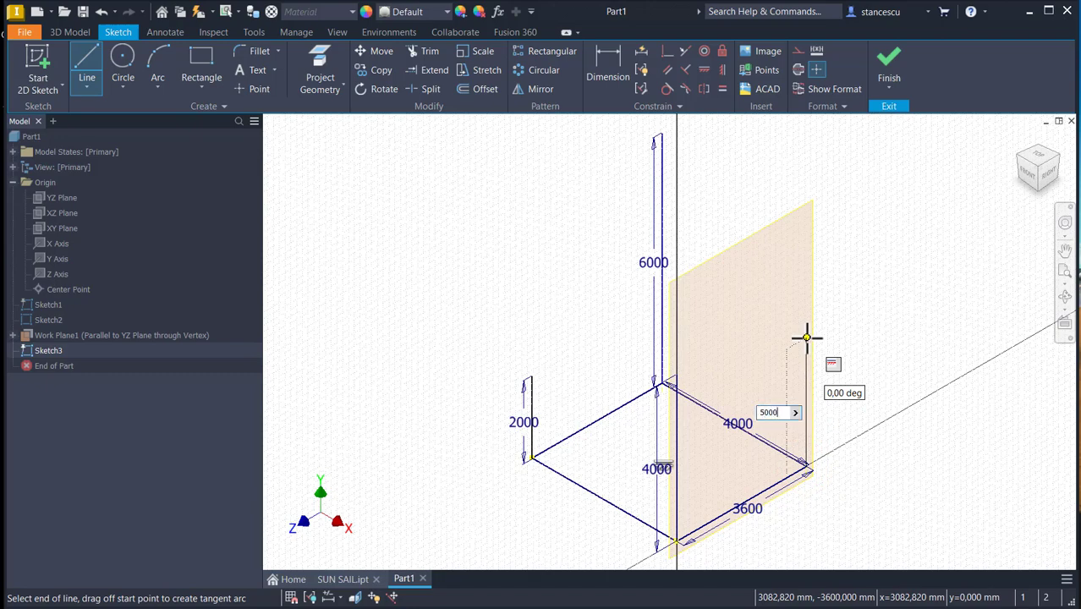
{"action": "type", "text": "000"}
{"action": "key", "text": "Return"}
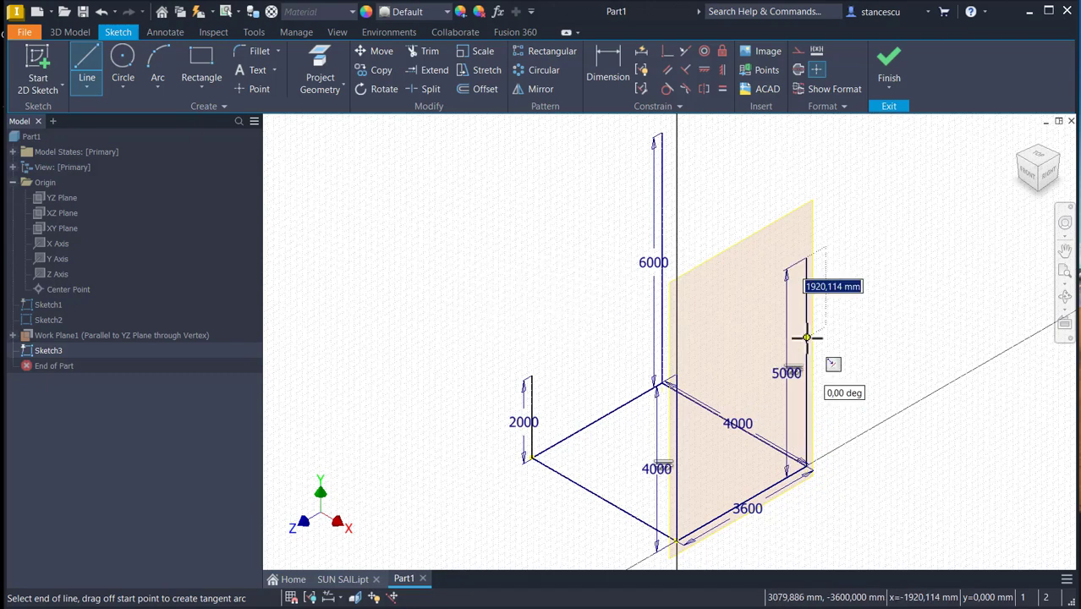
{"action": "key", "text": "Escape"}
{"action": "right_click", "coordinate": [809, 234]}
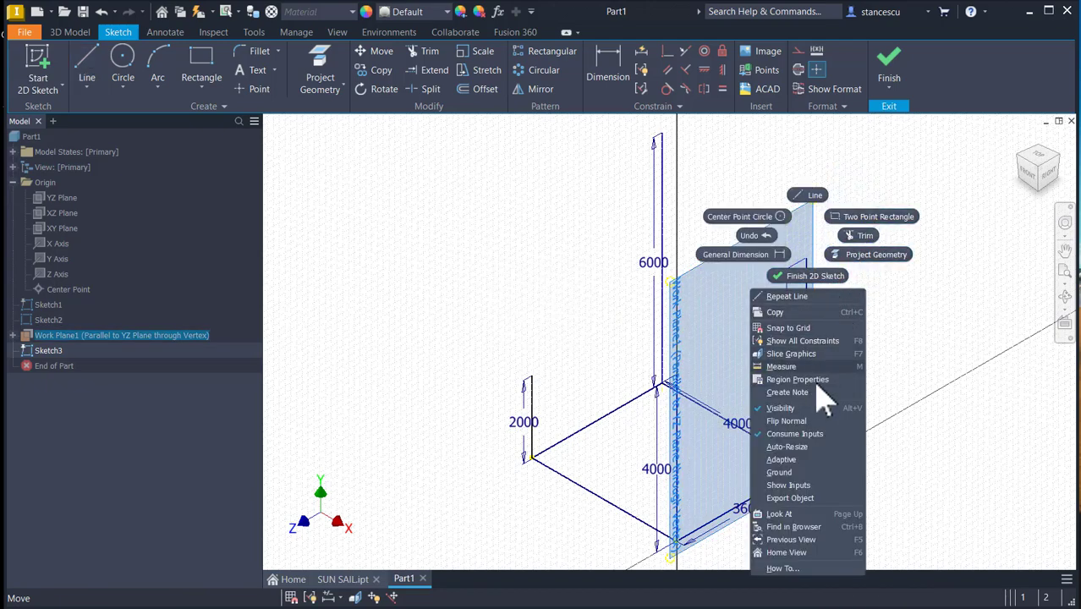
{"action": "left_click", "coordinate": [801, 410]}
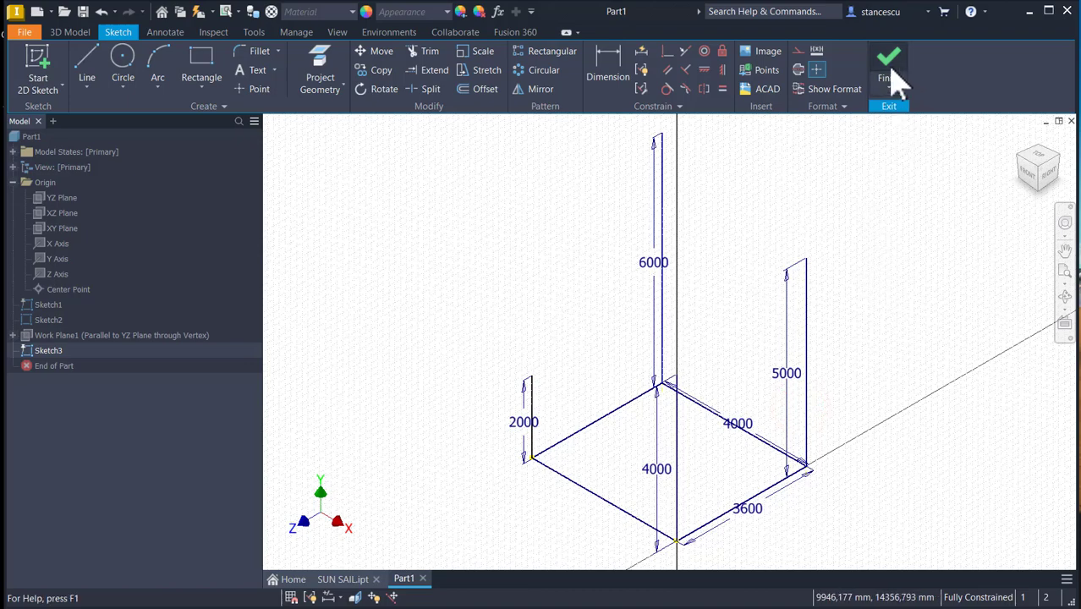
Finish Sketch3 and turn off dimension visibility for Sketch1, Sketch2 and Sketch3.
{"action": "left_click", "coordinate": [889, 63]}
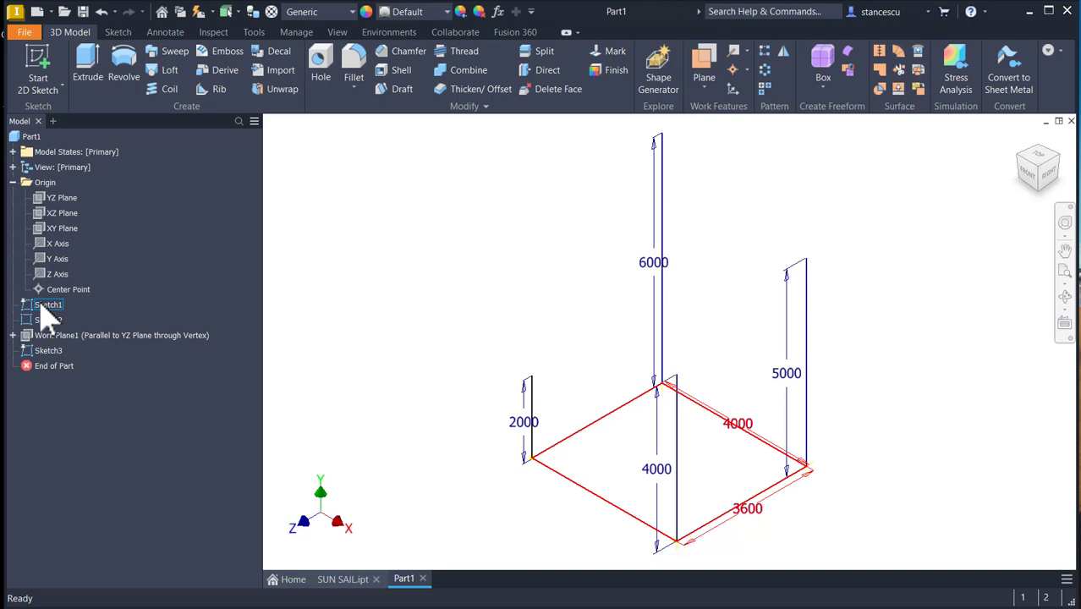
{"action": "right_click", "coordinate": [47, 306]}
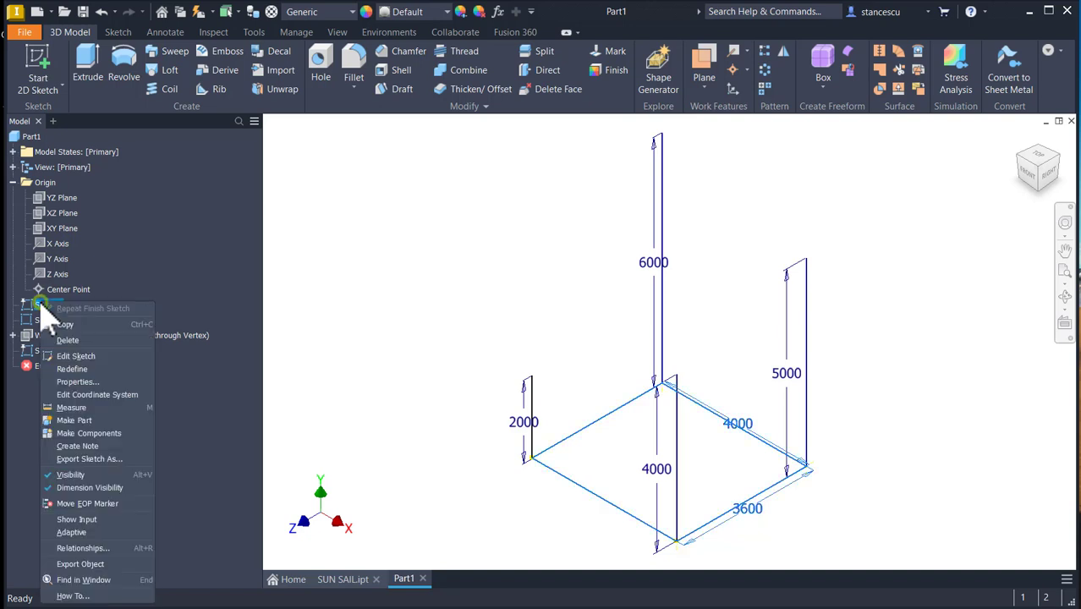
{"action": "left_click", "coordinate": [67, 488]}
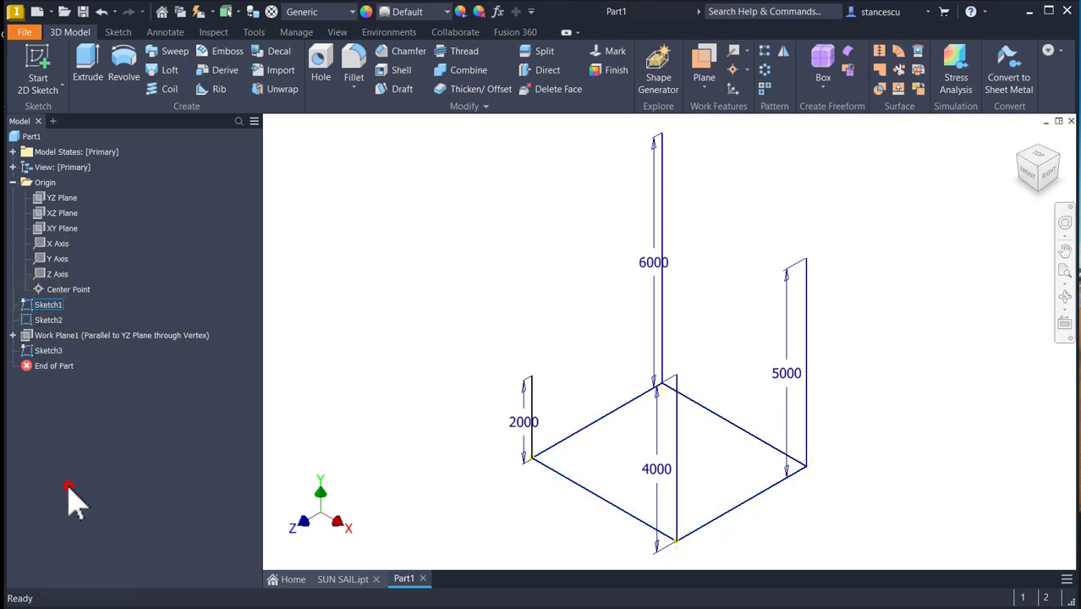
{"action": "left_click", "coordinate": [48, 322]}
{"action": "right_click", "coordinate": [48, 322]}
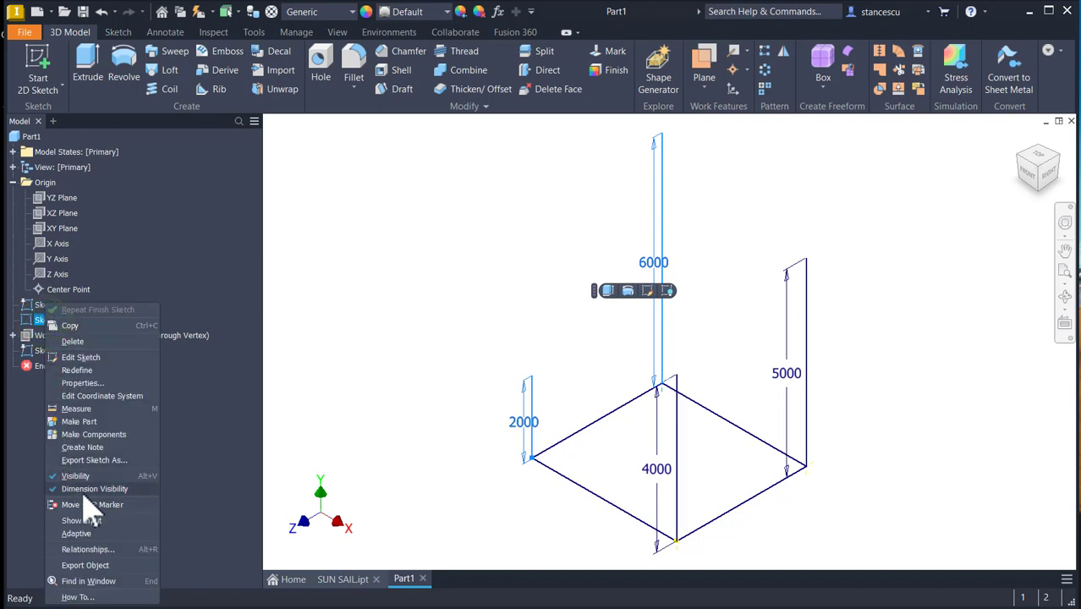
{"action": "left_click", "coordinate": [82, 490]}
{"action": "left_click", "coordinate": [38, 350]}
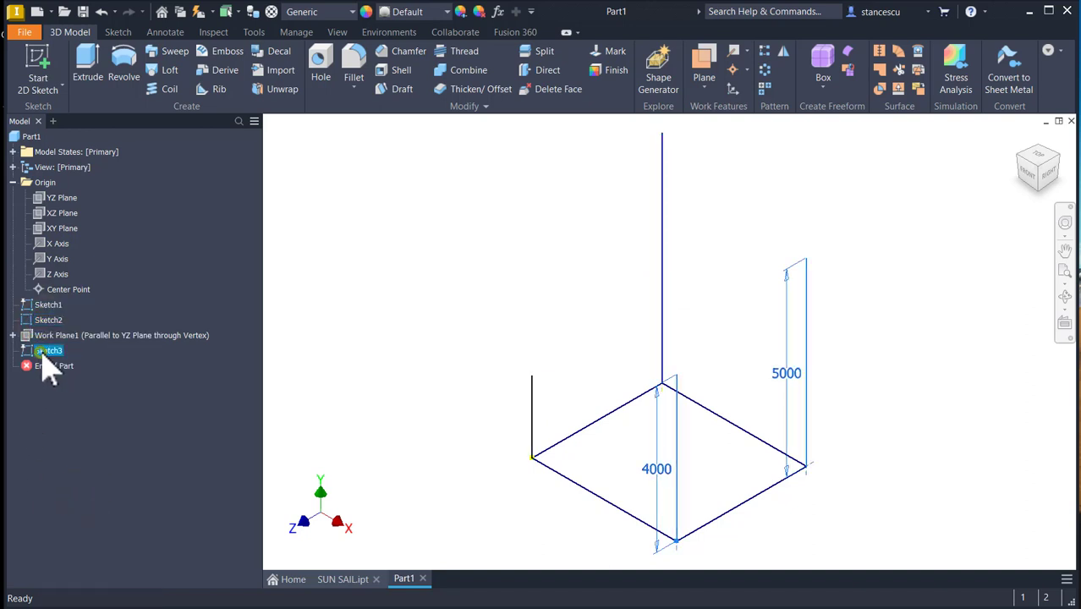
{"action": "right_click", "coordinate": [38, 348]}
{"action": "left_click", "coordinate": [85, 508]}
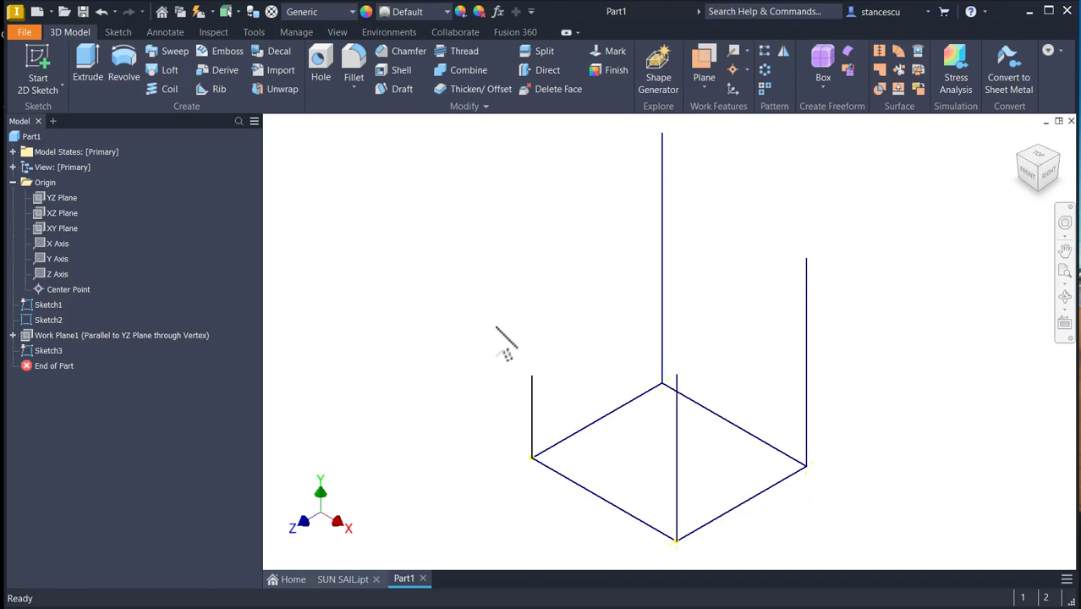
{"action": "left_click", "coordinate": [342, 578]}
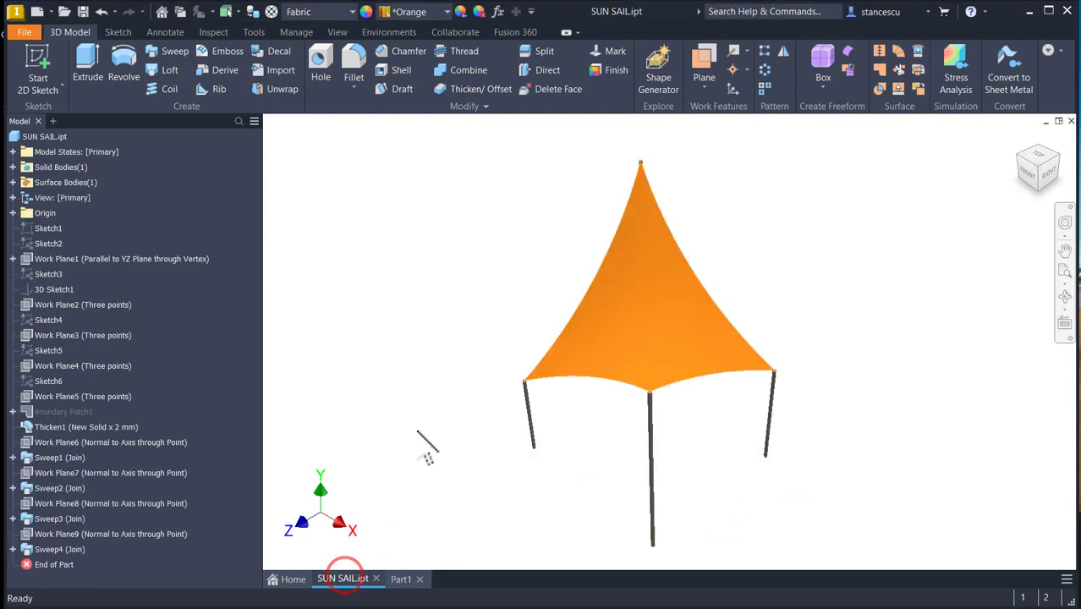
{"action": "middle_click_drag", "start_coordinate": [397, 296], "coordinate": [835, 157], "text": "shift"}
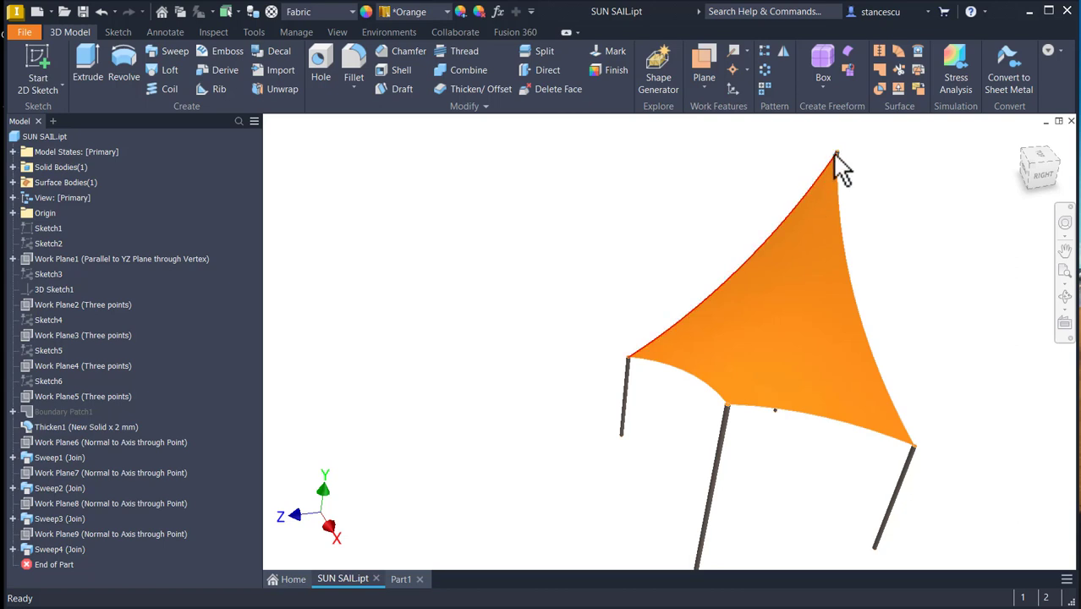
{"action": "middle_click_drag", "start_coordinate": [837, 169], "coordinate": [844, 263], "text": "shift"}
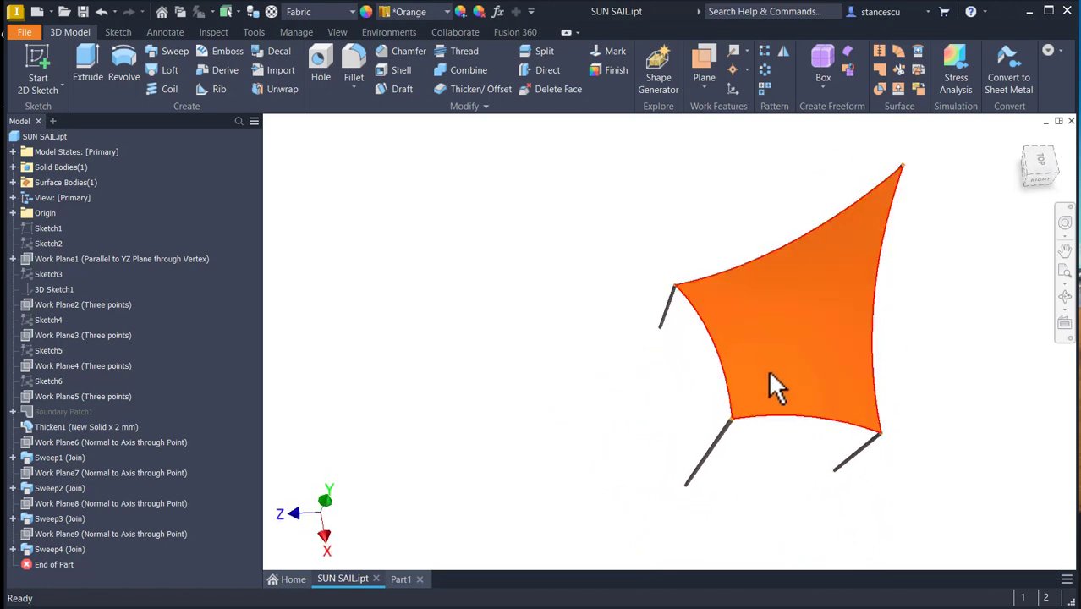
{"action": "middle_click_drag", "start_coordinate": [777, 298], "coordinate": [707, 306], "text": "shift"}
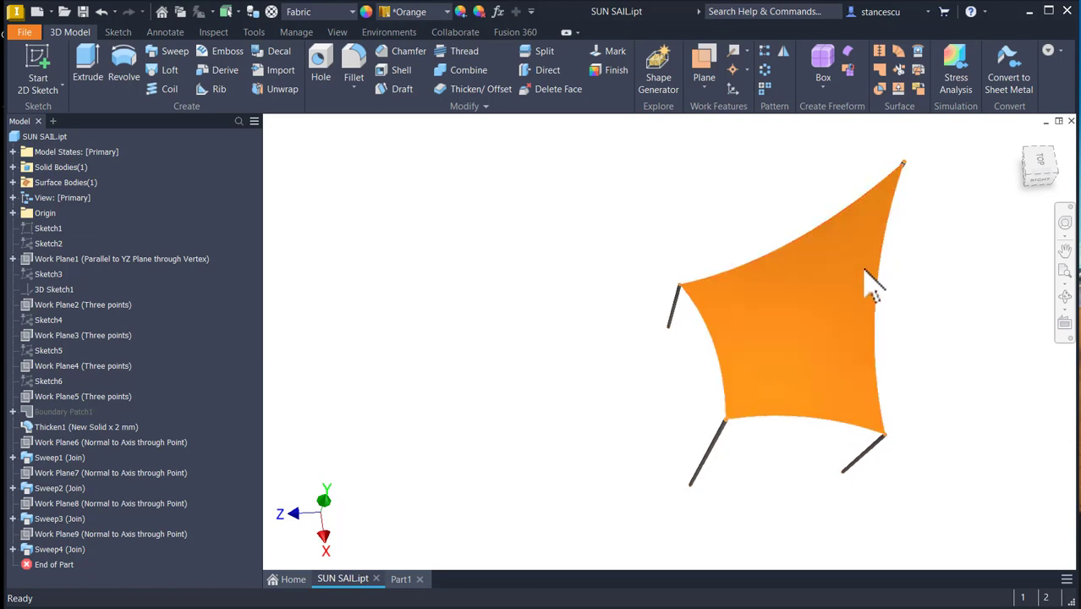
{"action": "middle_click_drag", "start_coordinate": [693, 297], "coordinate": [626, 366], "text": "shift"}
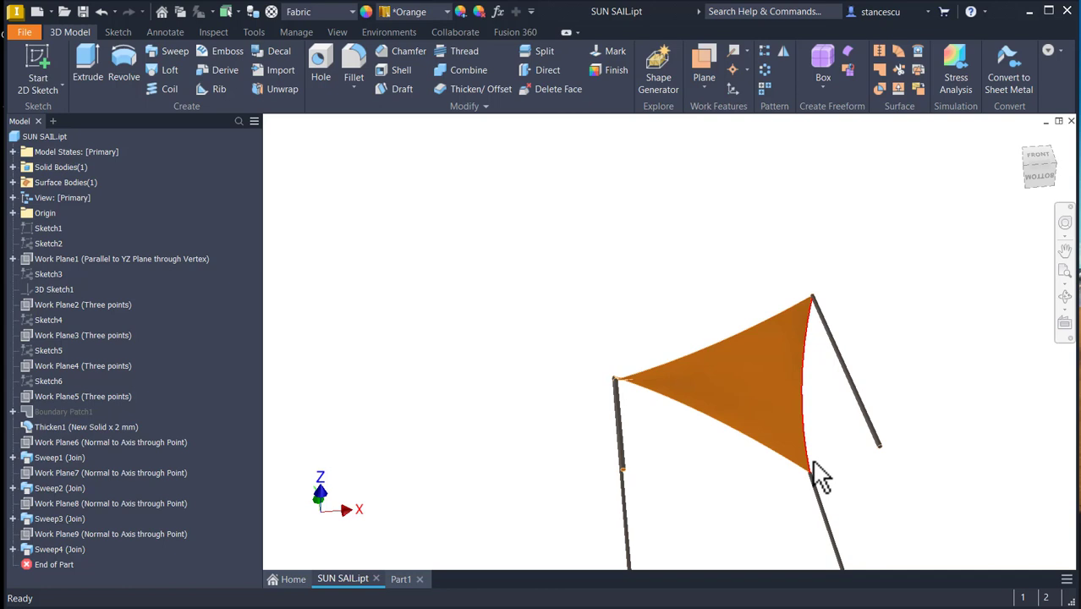
Orbit the SUN SAIL model, return to Home view, and switch to Part1.ipt.
{"action": "middle_click_drag", "start_coordinate": [857, 255], "coordinate": [770, 253], "text": "shift"}
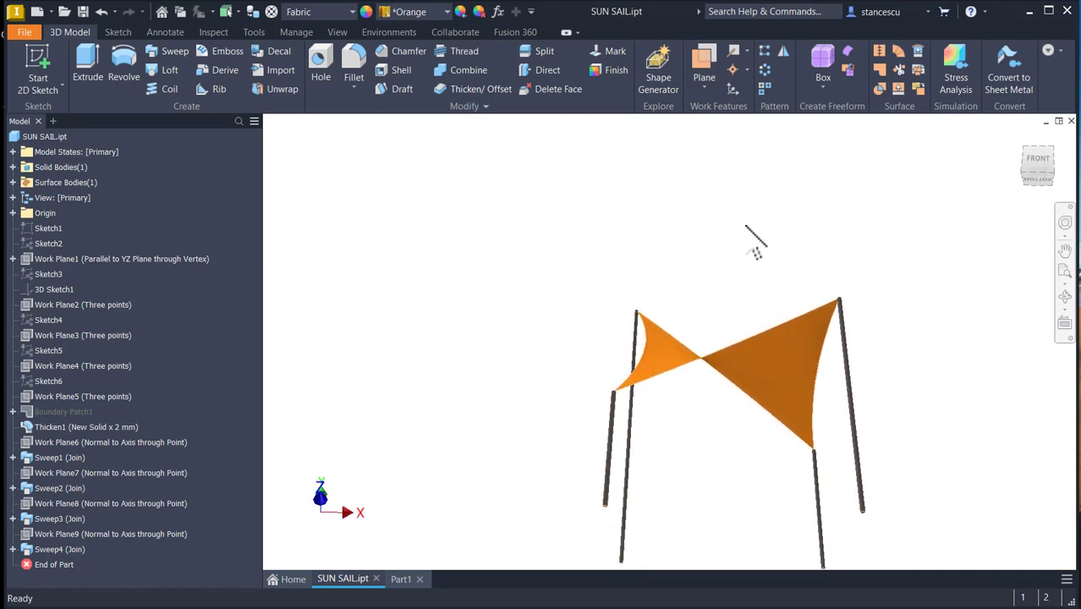
{"action": "key", "text": "F6"}
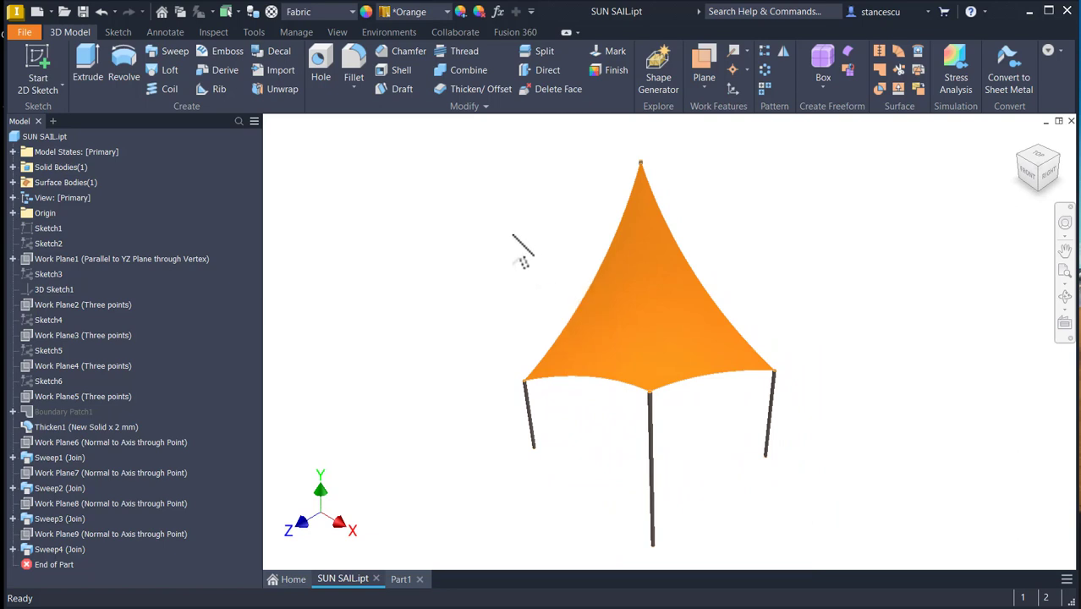
{"action": "key", "text": "ctrl+Tab"}
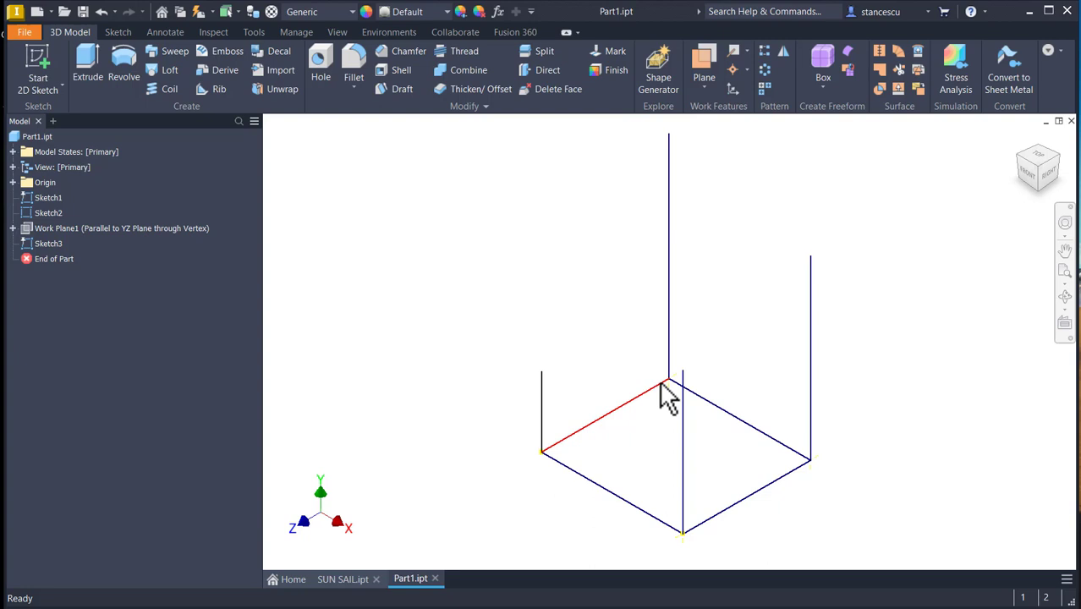
Start 3D Sketch1 and include the four vertical post lines with a window selection.
{"action": "left_click", "coordinate": [528, 225]}
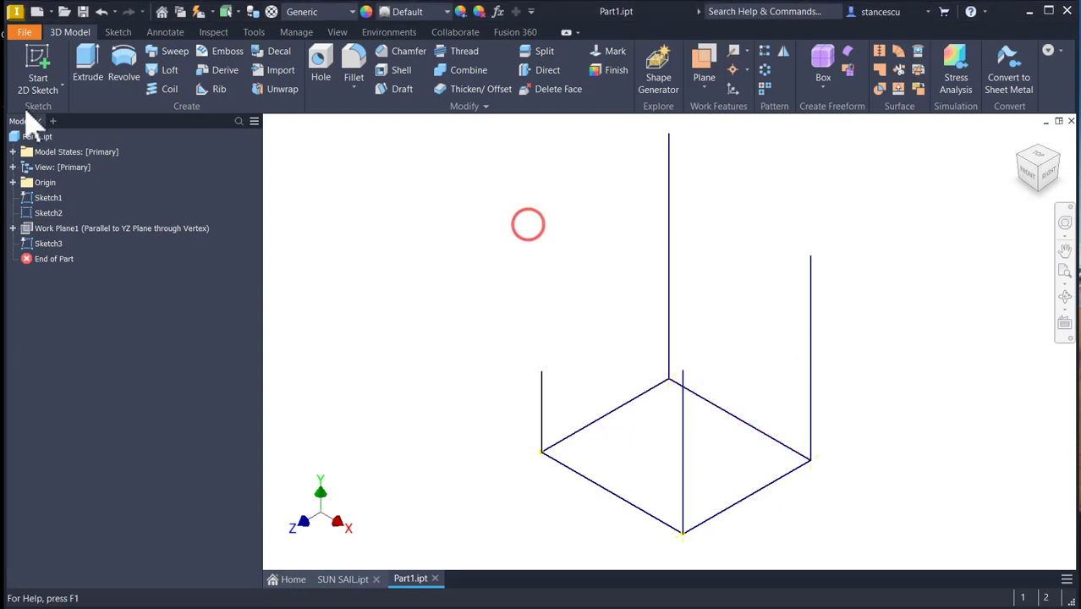
{"action": "left_click", "coordinate": [60, 88]}
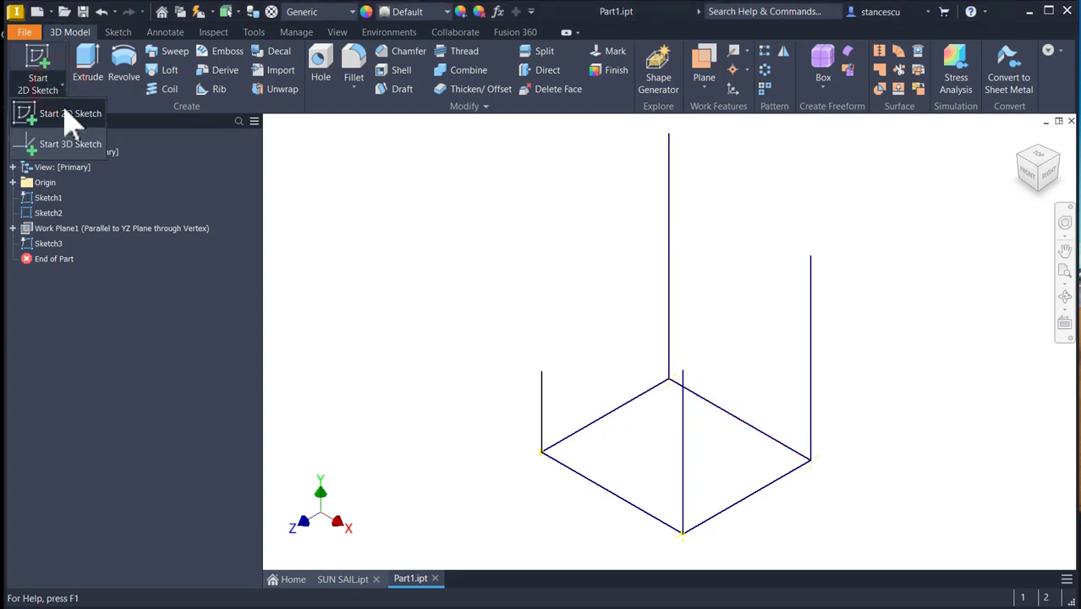
{"action": "left_click", "coordinate": [73, 140]}
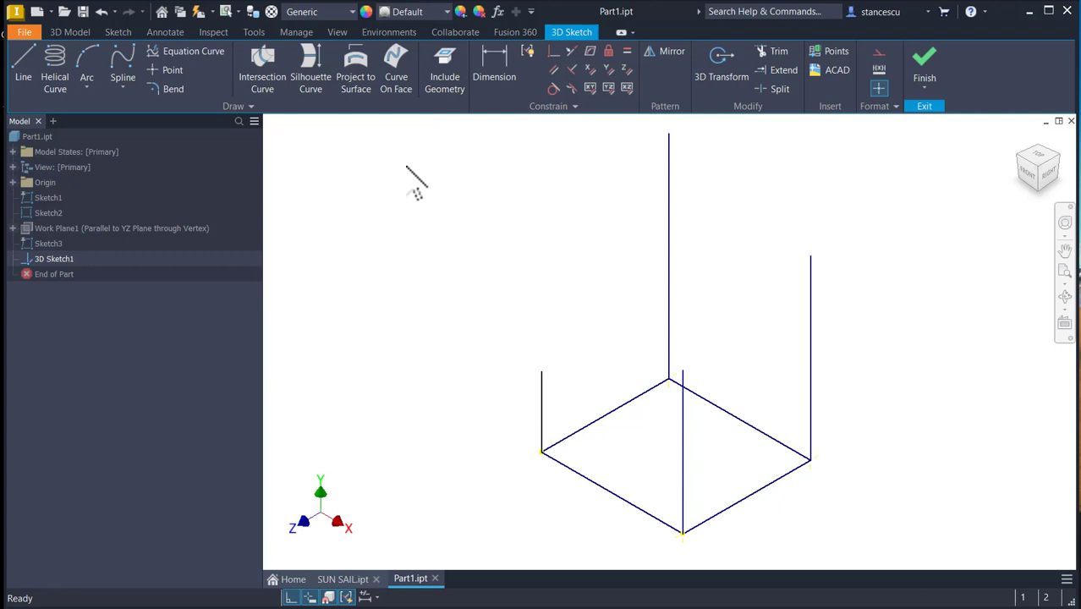
{"action": "left_click", "coordinate": [447, 70]}
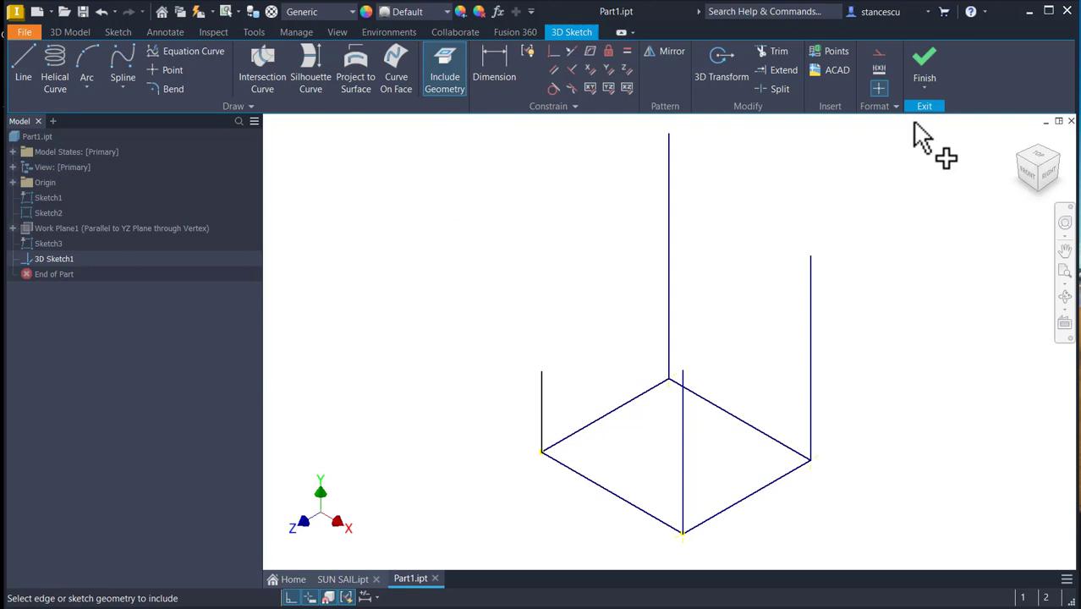
{"action": "mouse_move", "coordinate": [913, 121]}
{"action": "left_mouse_down"}
{"action": "mouse_move", "coordinate": [551, 315]}
{"action": "mouse_move", "coordinate": [490, 383]}
{"action": "left_mouse_up"}
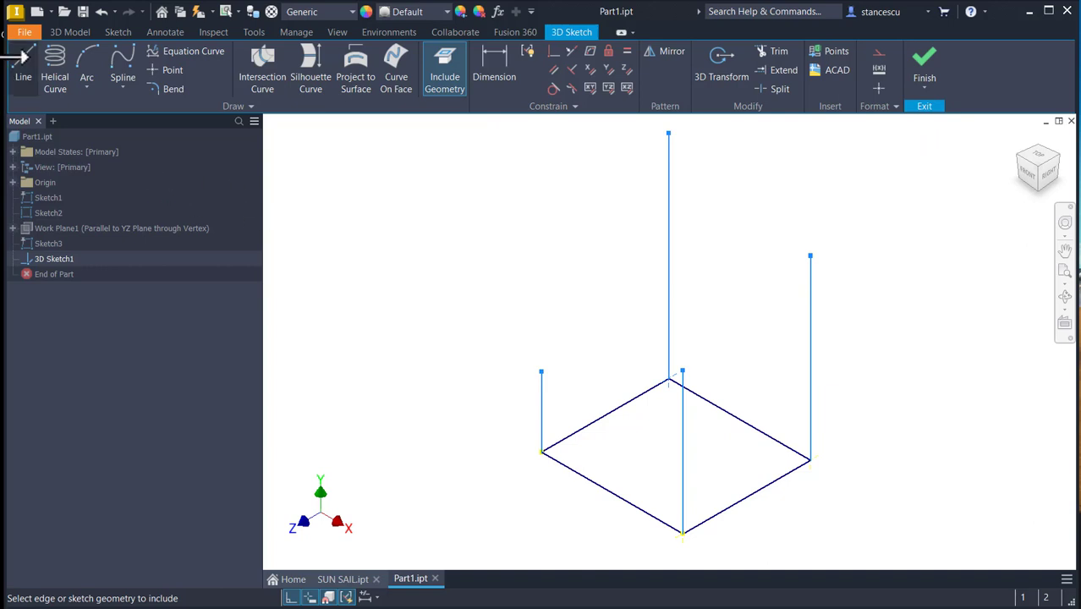
Draw a closed loop of lines joining the tops of the four posts.
{"action": "left_click", "coordinate": [26, 67]}
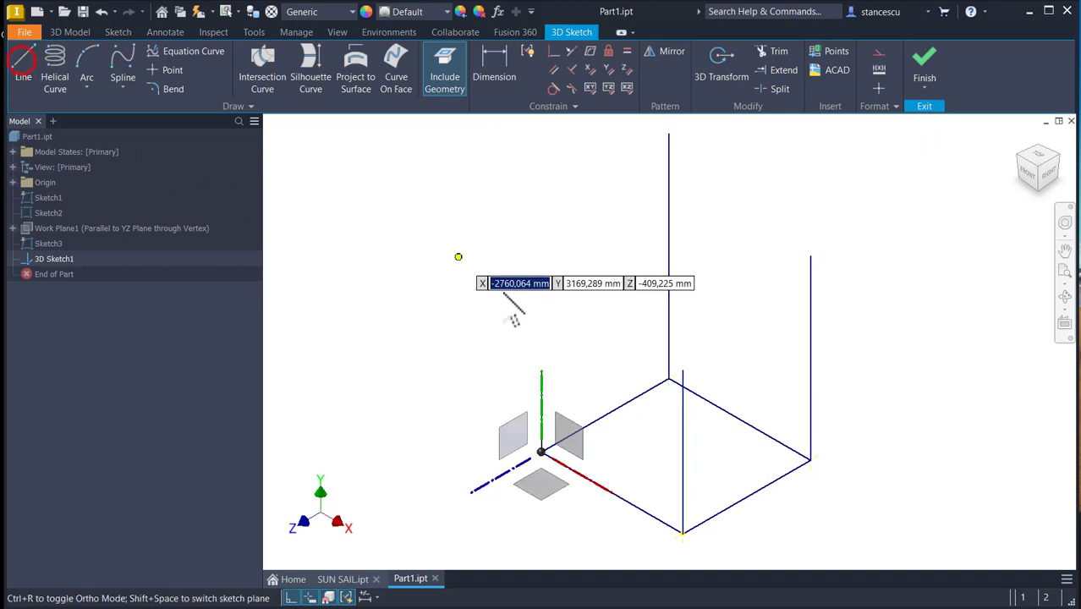
{"action": "left_click", "coordinate": [539, 369]}
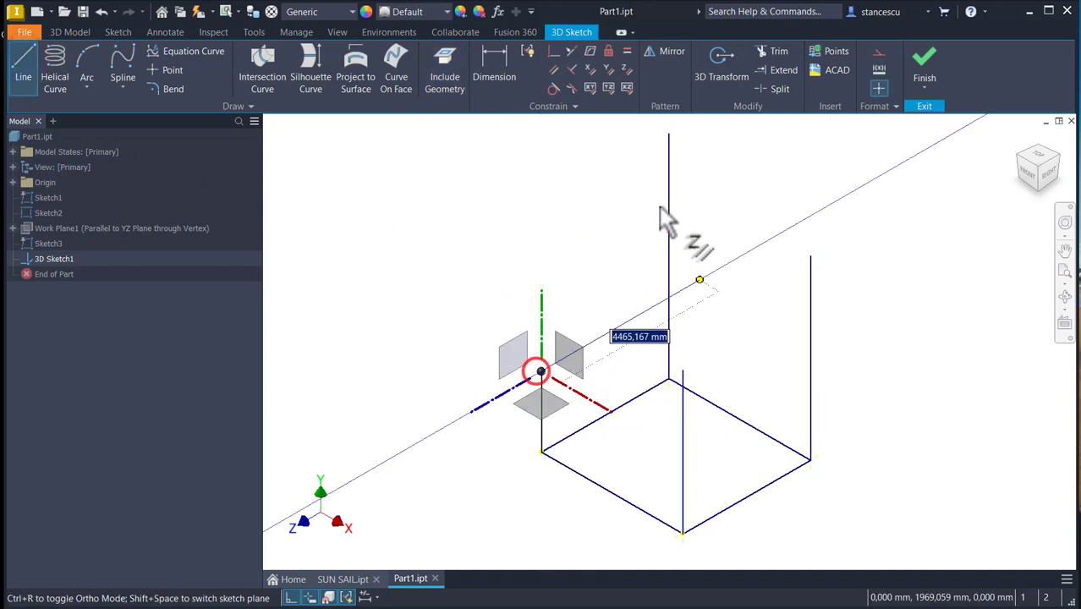
{"action": "left_click", "coordinate": [669, 133]}
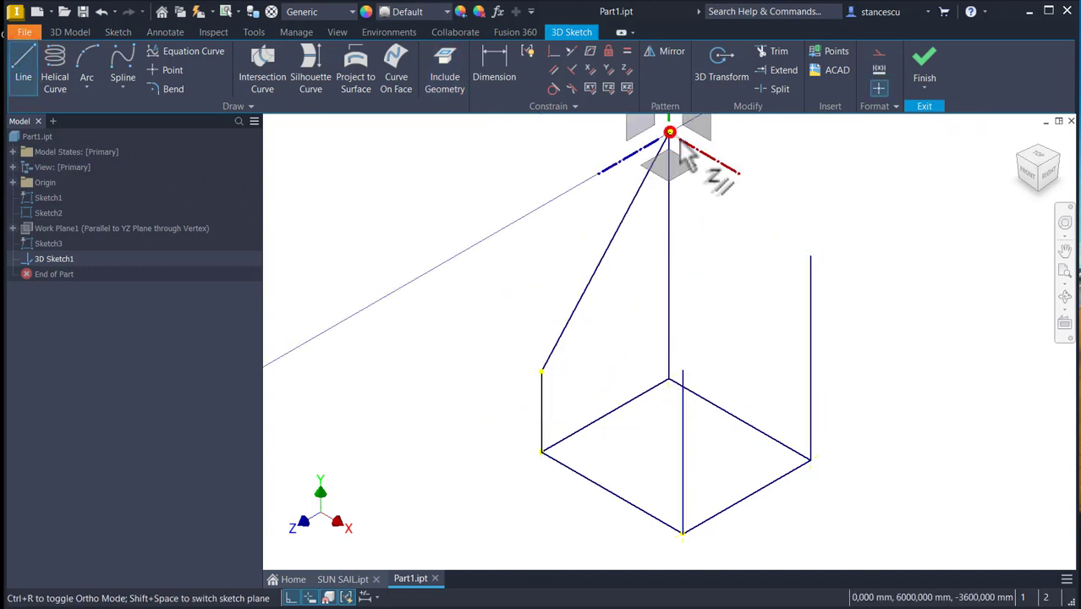
{"action": "left_click", "coordinate": [810, 256]}
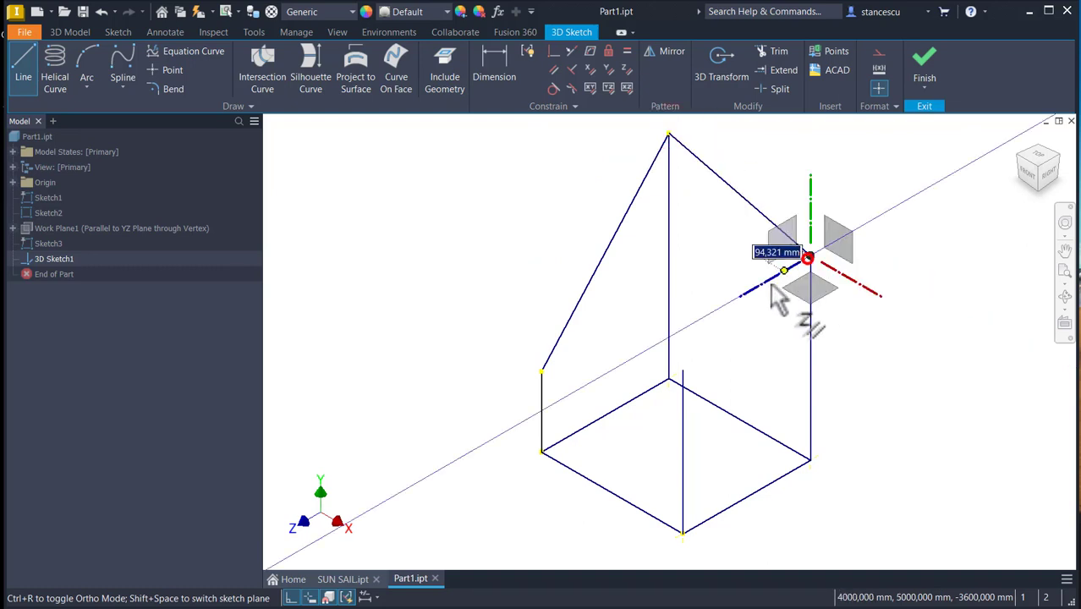
{"action": "left_click", "coordinate": [683, 370]}
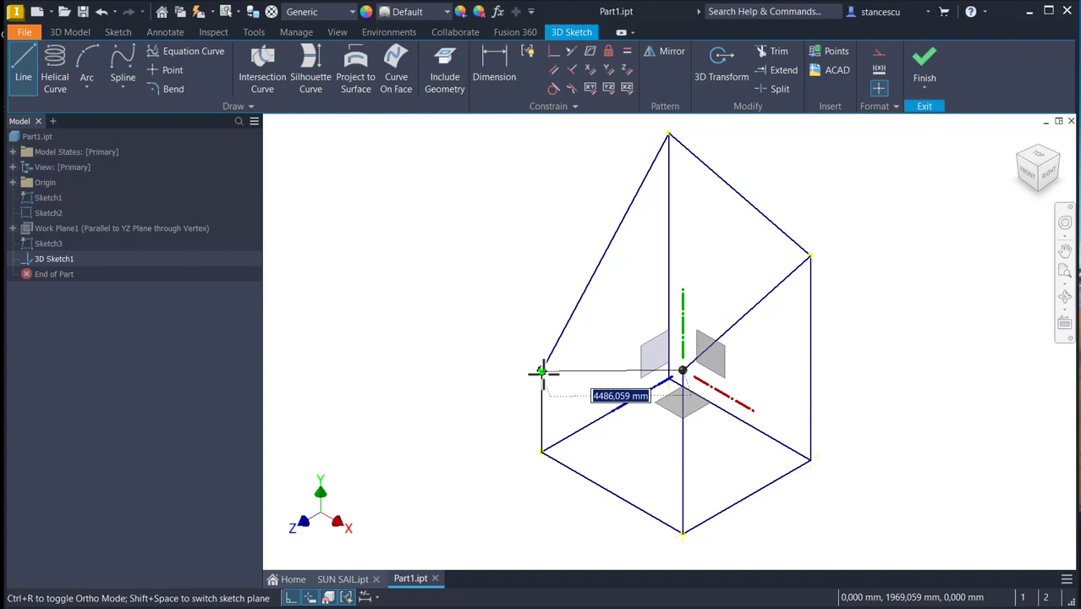
{"action": "left_click", "coordinate": [541, 372]}
{"action": "key", "text": "Escape"}
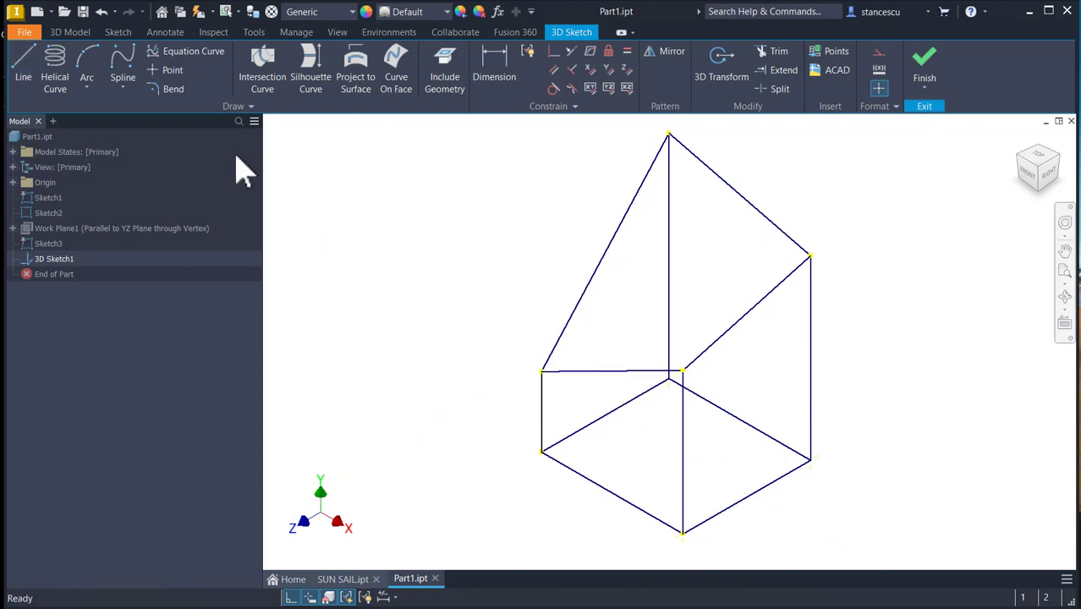
Place a sketch point on each of the four new connecting edges.
{"action": "left_click", "coordinate": [174, 71]}
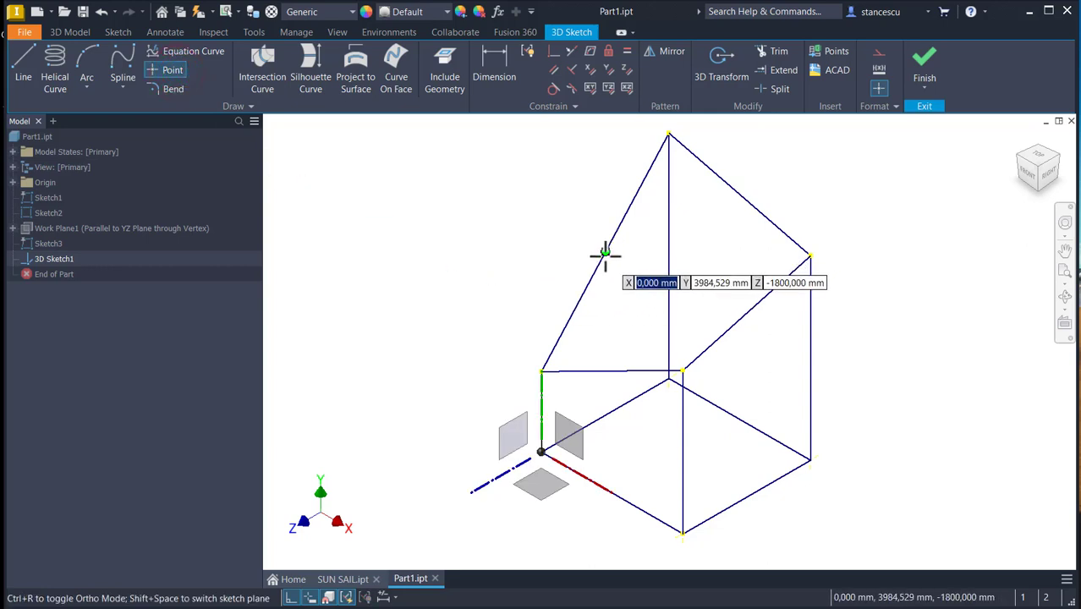
{"action": "left_click", "coordinate": [605, 254]}
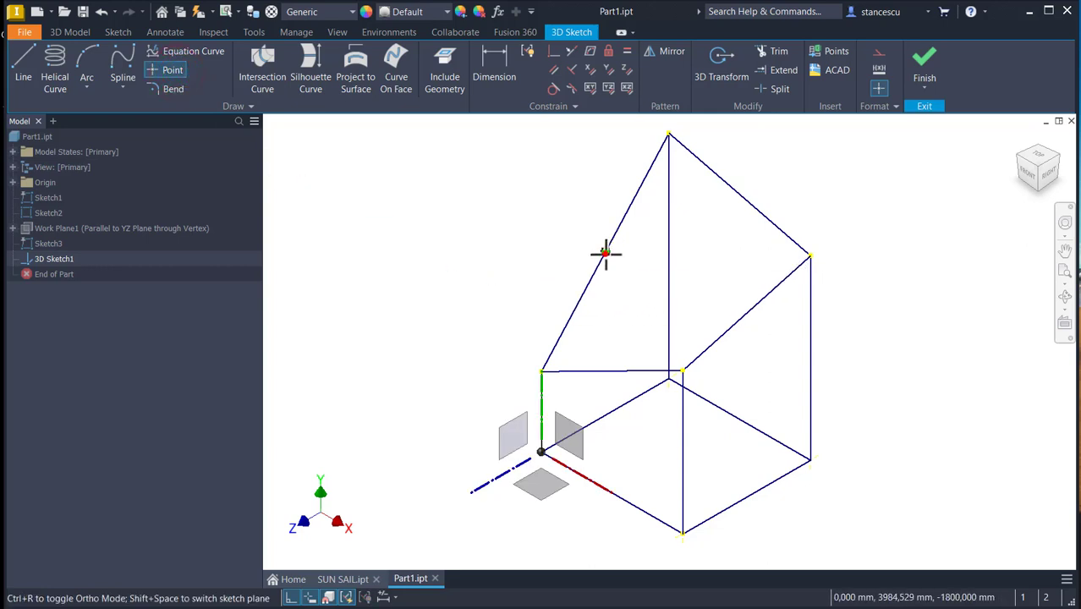
{"action": "left_click", "coordinate": [742, 197]}
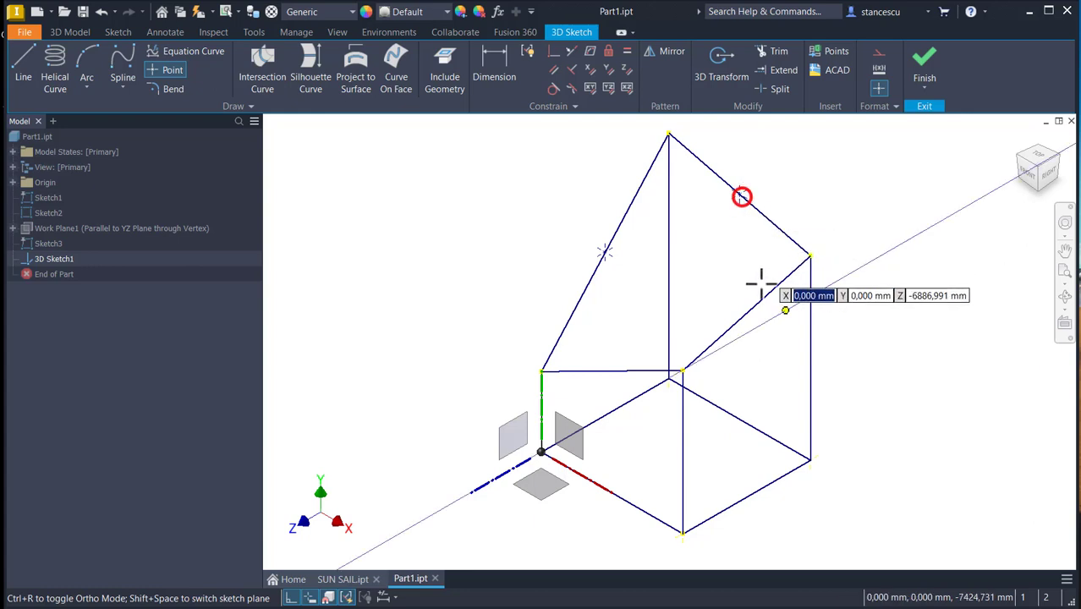
{"action": "left_click", "coordinate": [748, 314]}
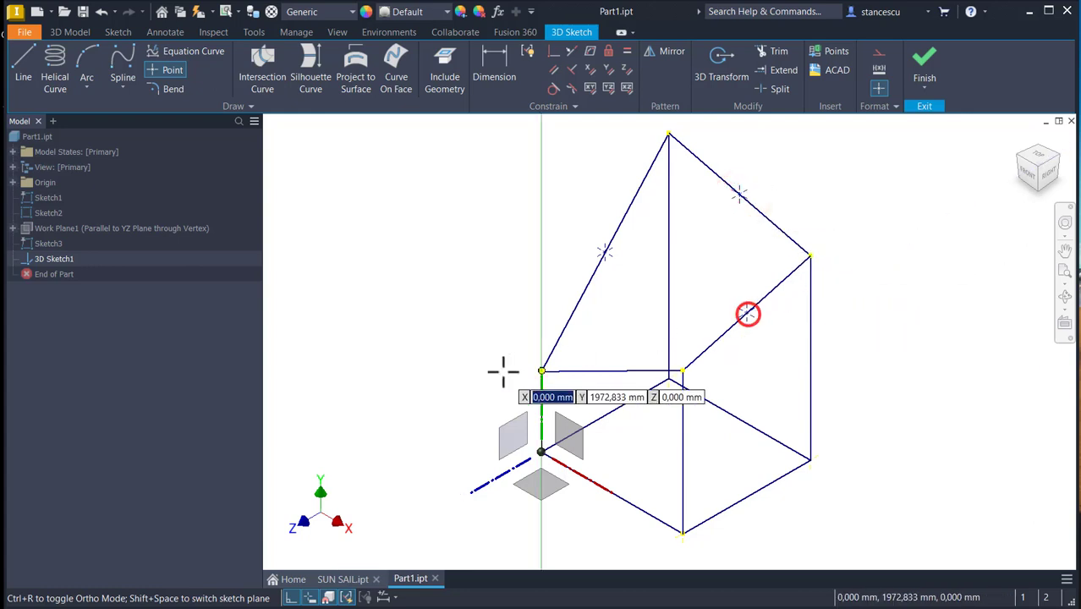
{"action": "left_click", "coordinate": [613, 370]}
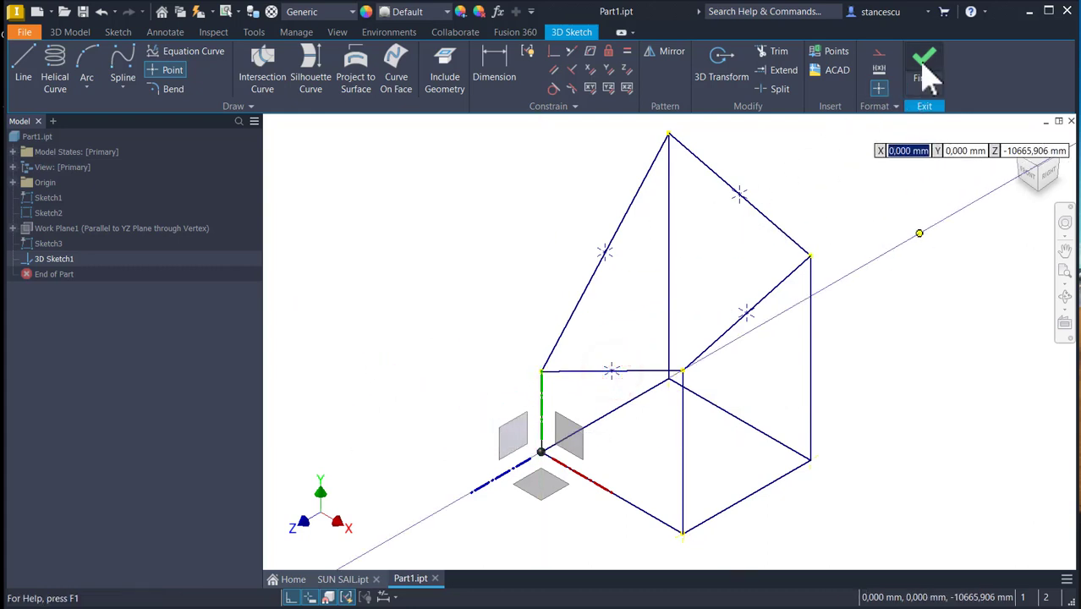
Convert the four post-top connecting edges to construction lines and finish 3D Sketch1.
{"action": "key", "text": "Escape"}
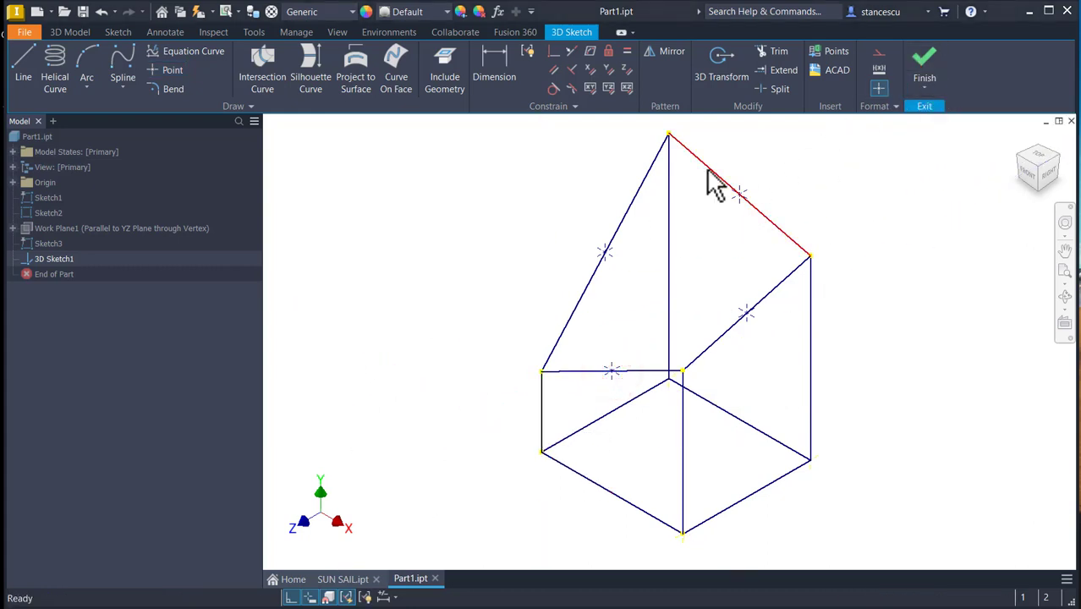
{"action": "left_click", "coordinate": [704, 165]}
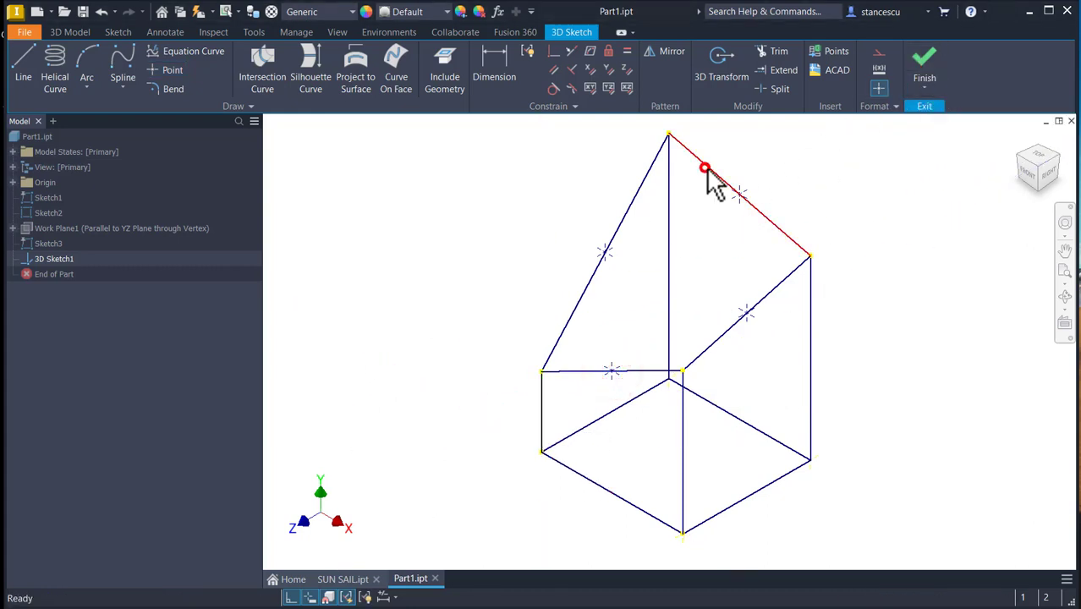
{"action": "left_click", "coordinate": [633, 201], "text": "ctrl"}
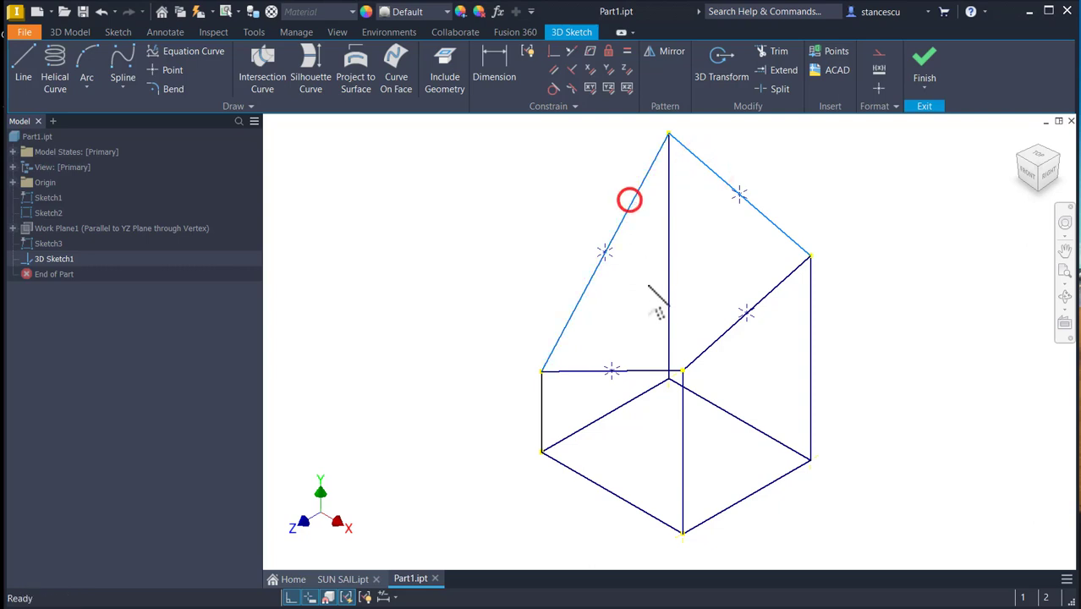
{"action": "left_click", "coordinate": [646, 371], "text": "ctrl"}
{"action": "left_click", "coordinate": [716, 339], "text": "ctrl"}
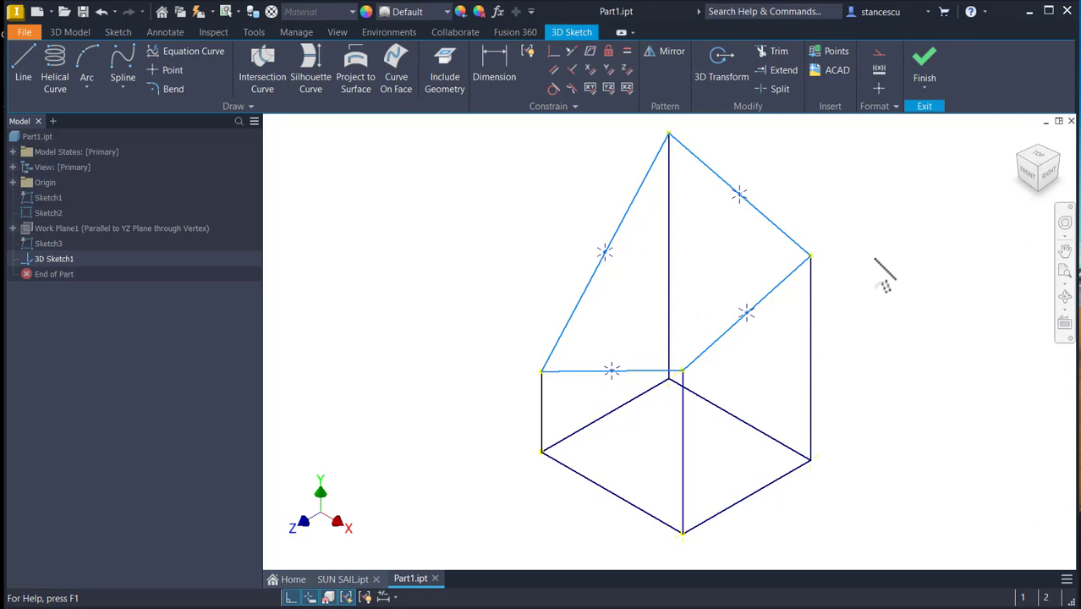
{"action": "left_click", "coordinate": [878, 54]}
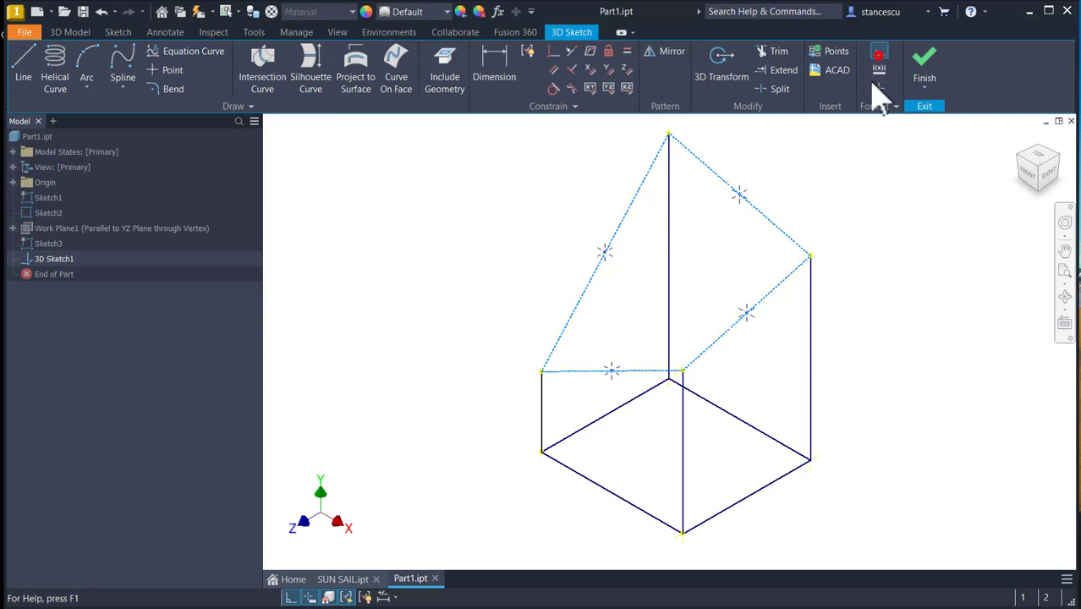
{"action": "left_click", "coordinate": [925, 61]}
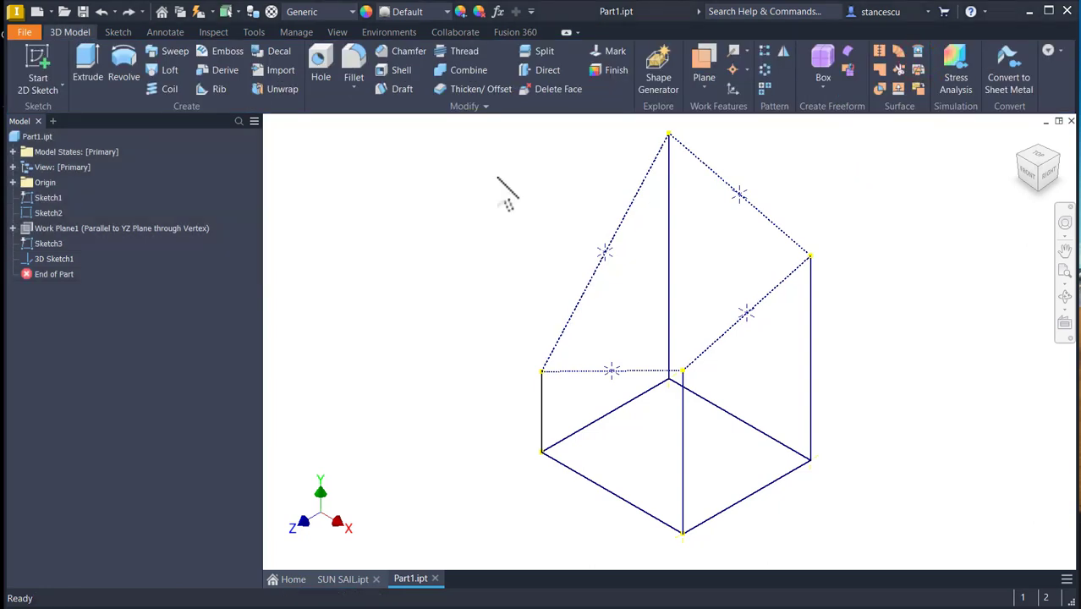
Create Work Plane2 through the tall post top, left post top and right-edge point, then select it.
{"action": "left_click", "coordinate": [692, 73]}
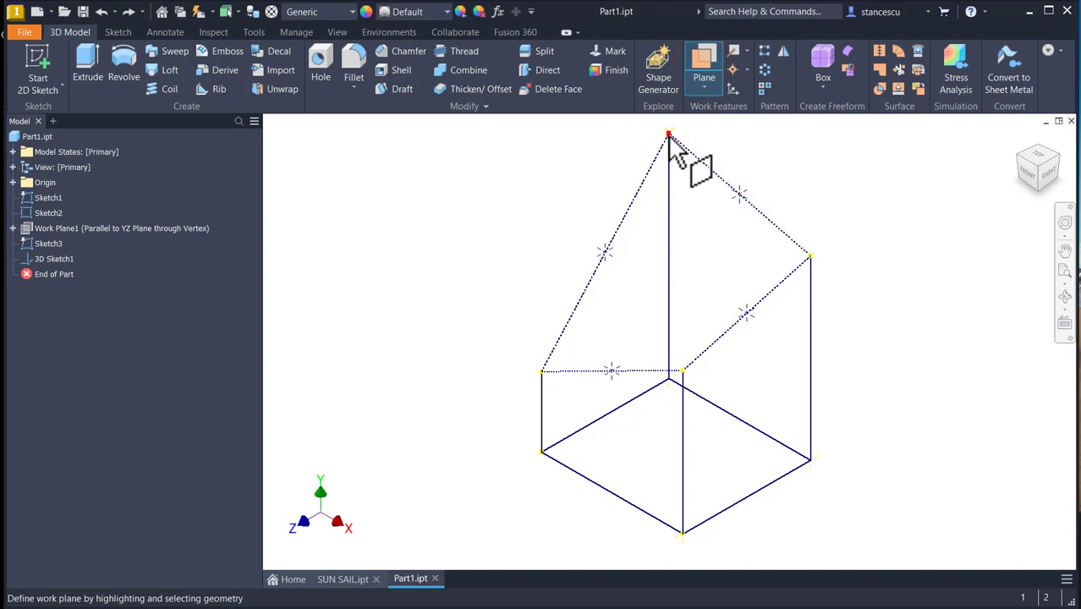
{"action": "left_click", "coordinate": [669, 134]}
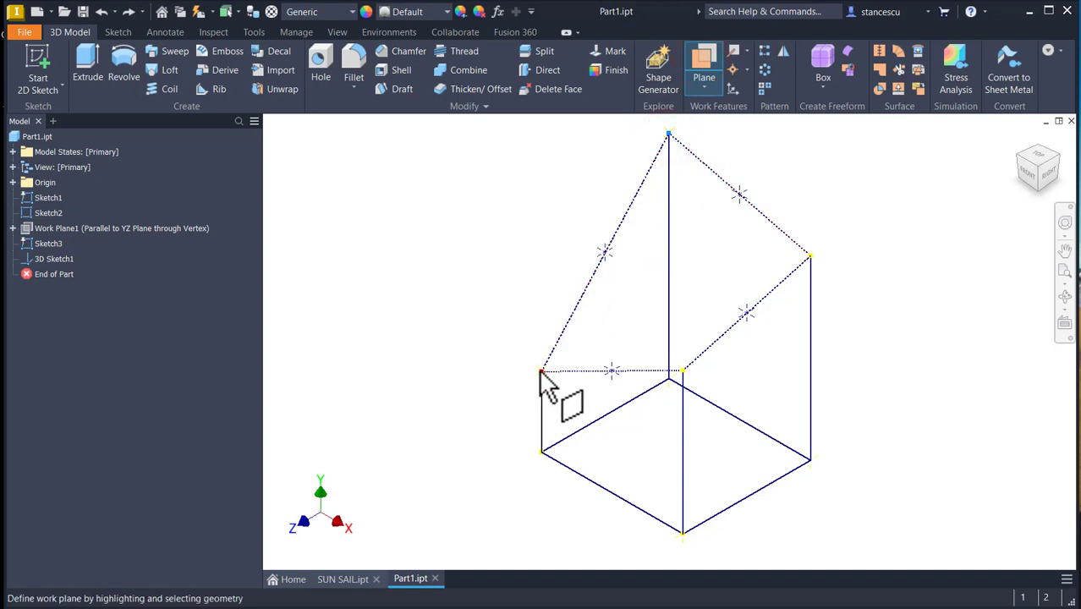
{"action": "left_click", "coordinate": [541, 371]}
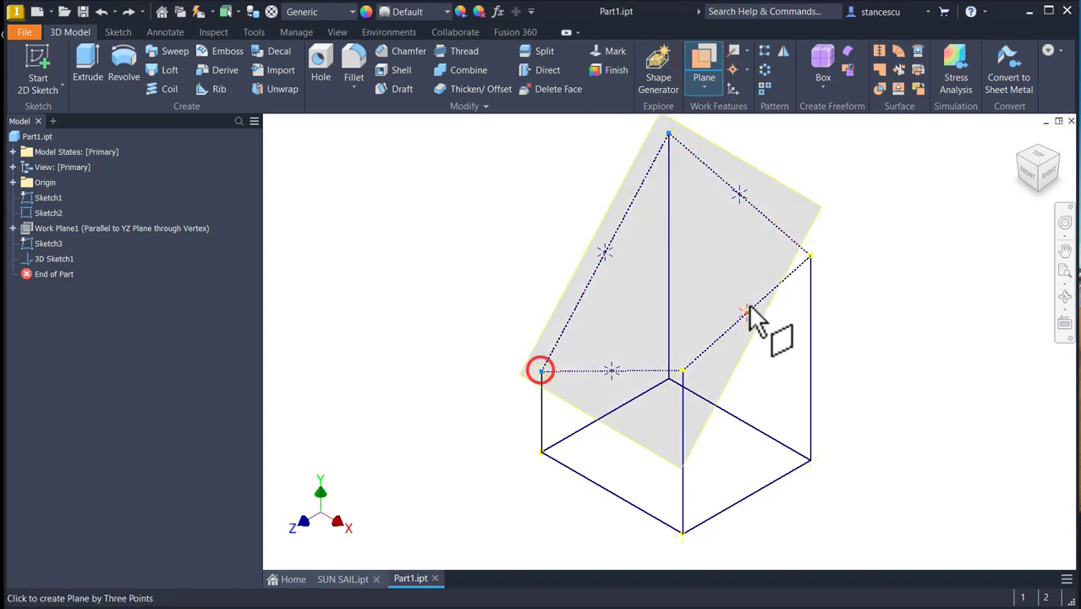
{"action": "left_click", "coordinate": [747, 313]}
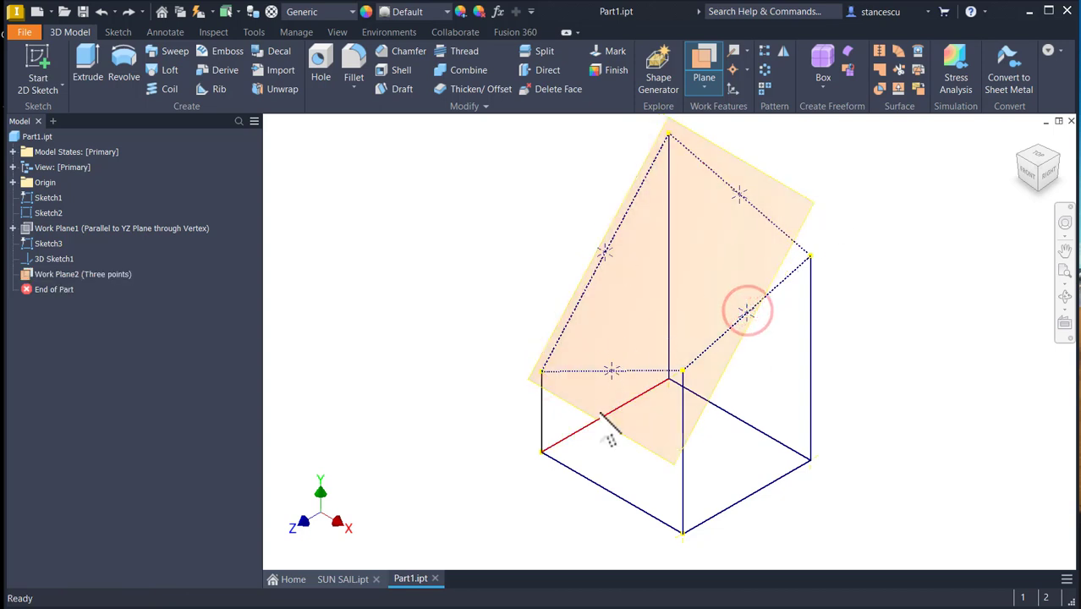
{"action": "left_click", "coordinate": [808, 217]}
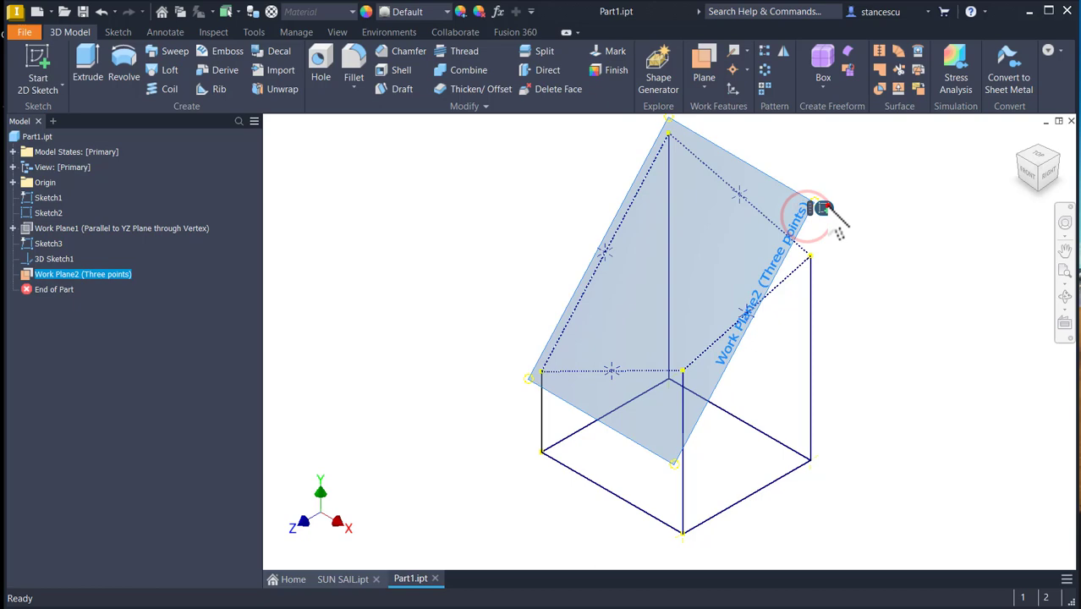
Sketch a 10000-radius arc on Work Plane2 from the projected lower-left corner to the tall peak.
{"action": "key", "text": "s"}
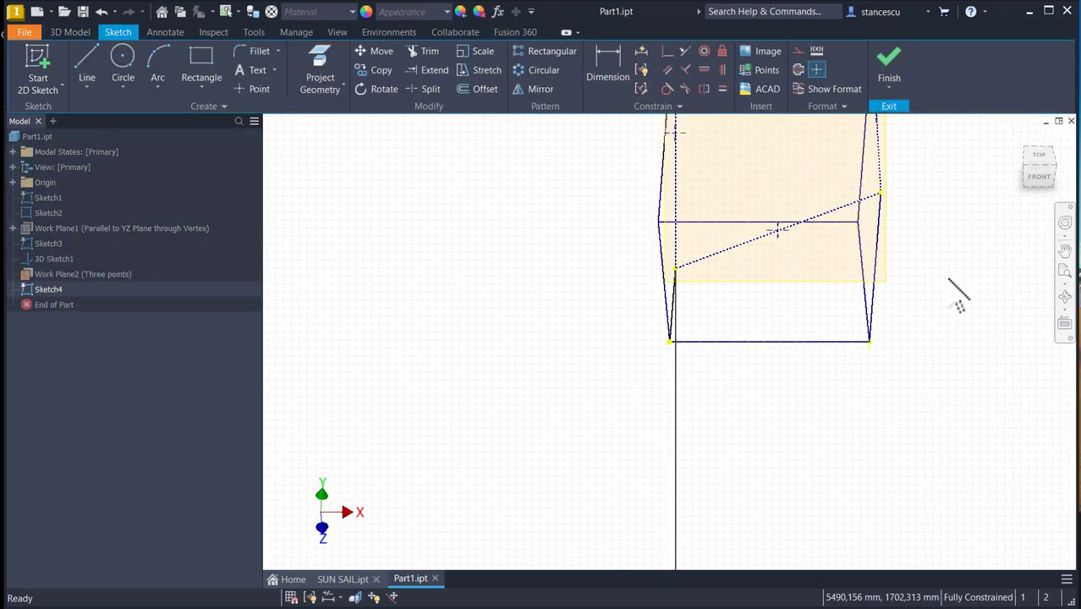
{"action": "key", "text": "F5"}
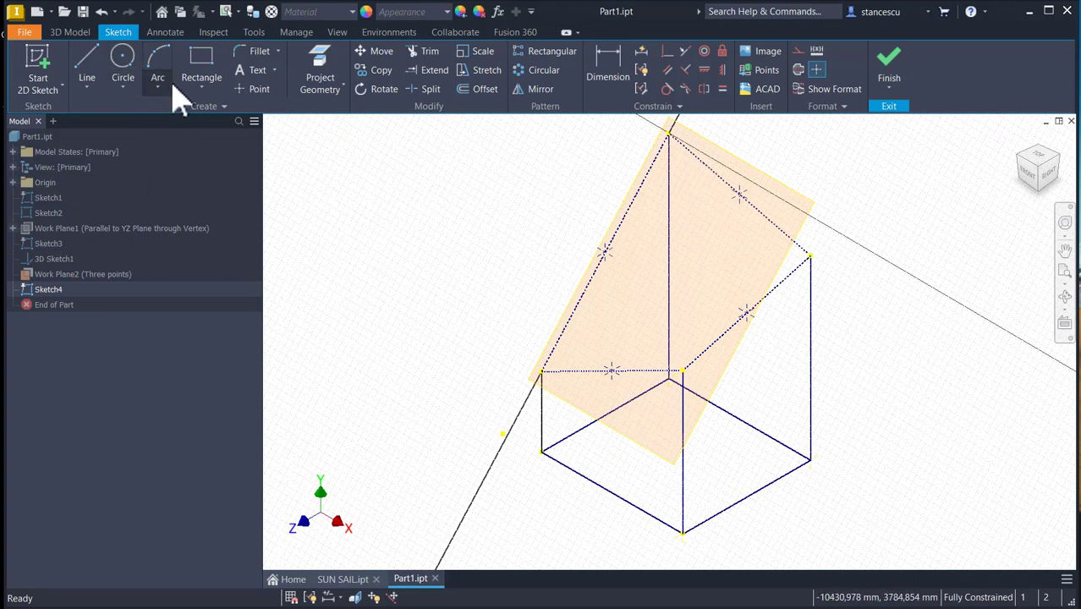
{"action": "left_click", "coordinate": [320, 64]}
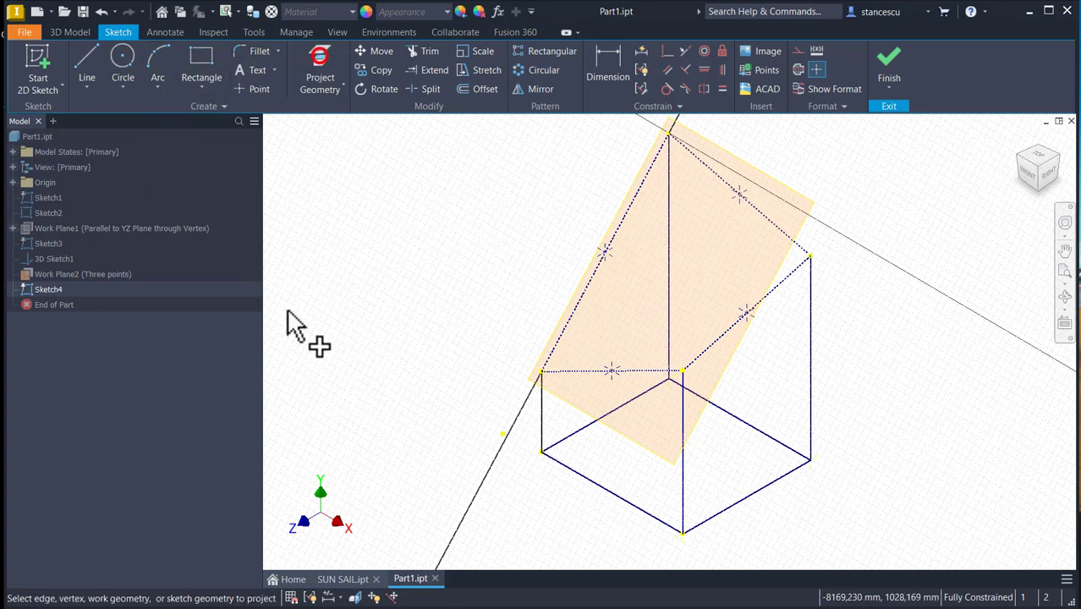
{"action": "left_click", "coordinate": [543, 373]}
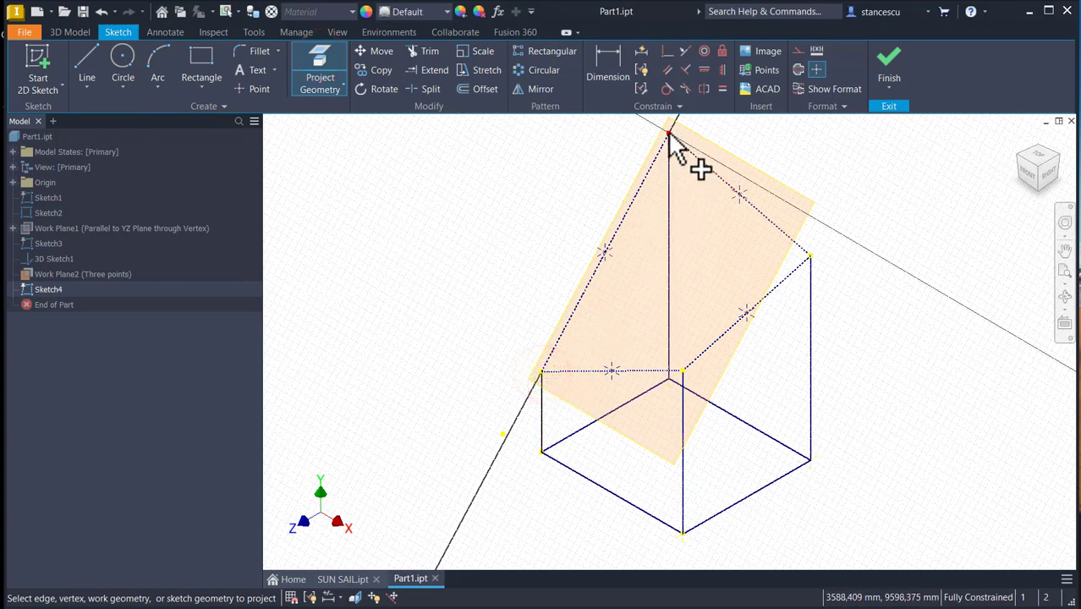
{"action": "left_click", "coordinate": [157, 66]}
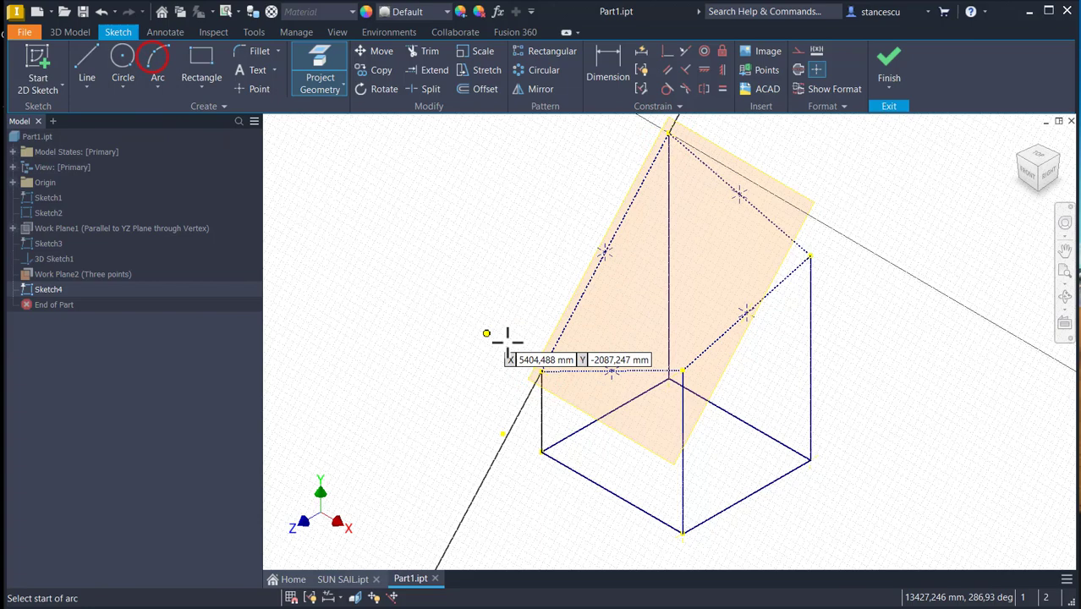
{"action": "left_click", "coordinate": [542, 373]}
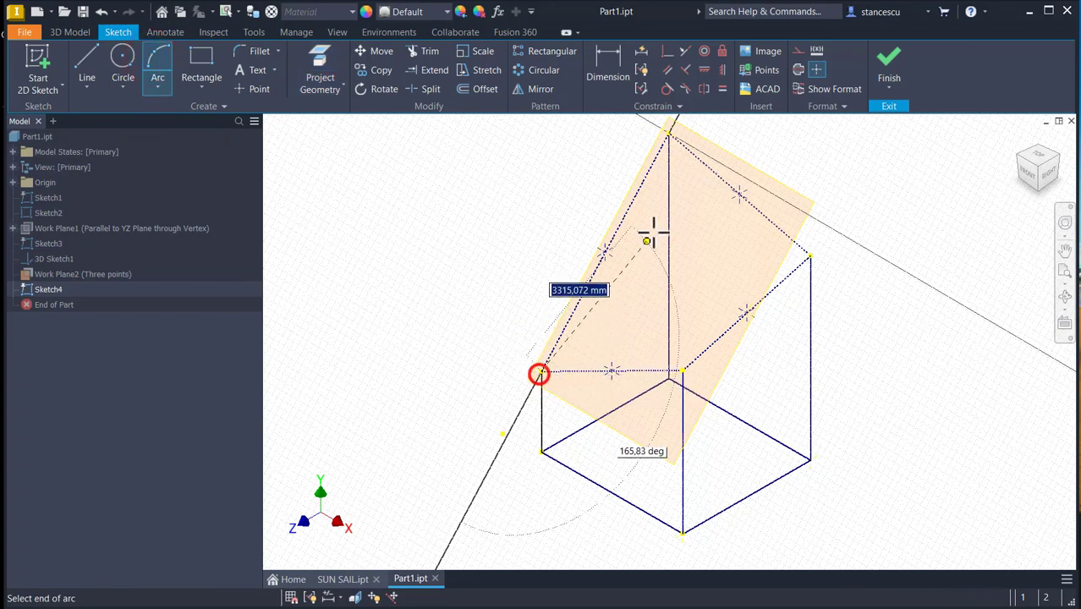
{"action": "left_click", "coordinate": [668, 132]}
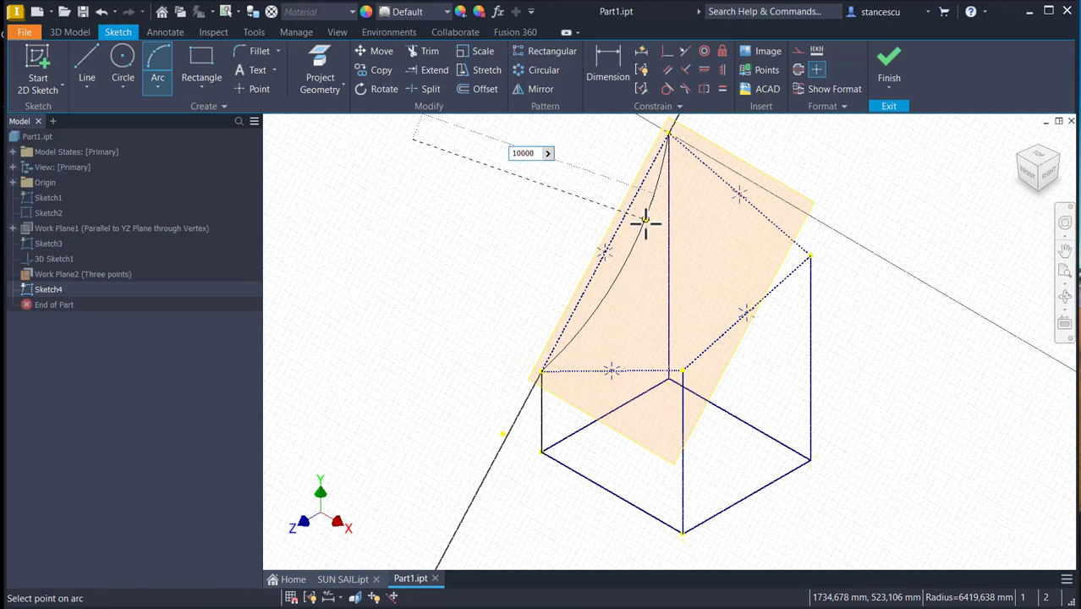
{"action": "key", "text": "Return"}
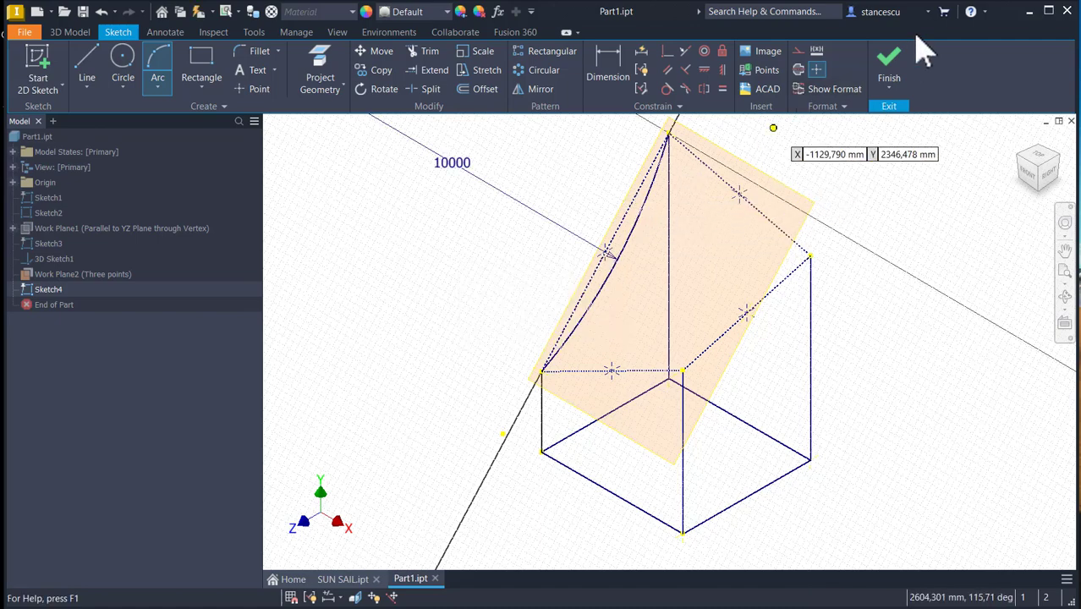
{"action": "left_click", "coordinate": [897, 76]}
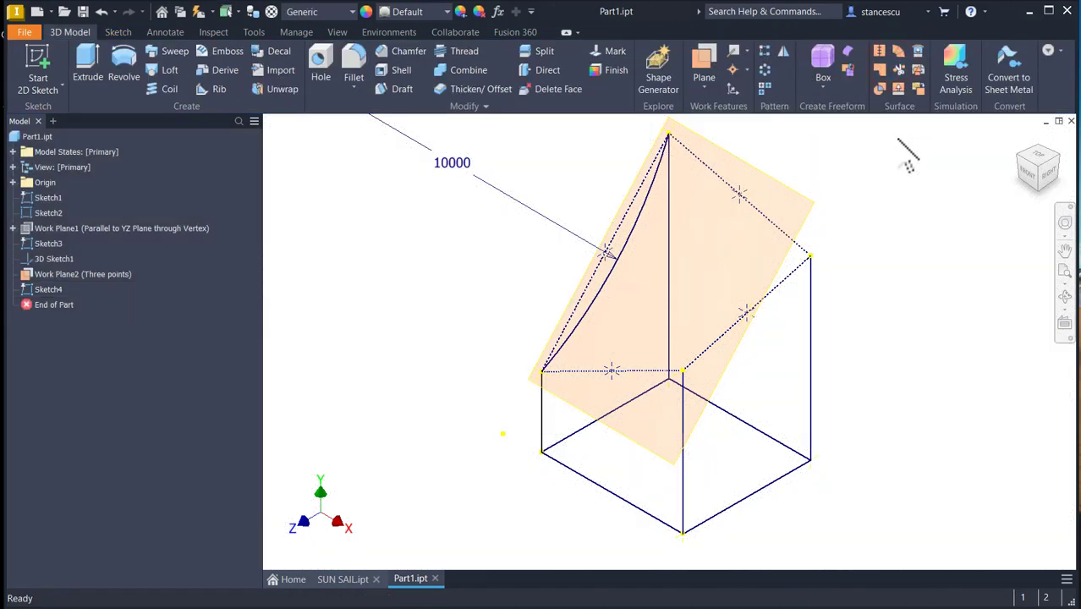
Hide Work Plane2.
{"action": "left_click", "coordinate": [798, 199]}
{"action": "right_click", "coordinate": [800, 199]}
{"action": "left_click", "coordinate": [844, 213]}
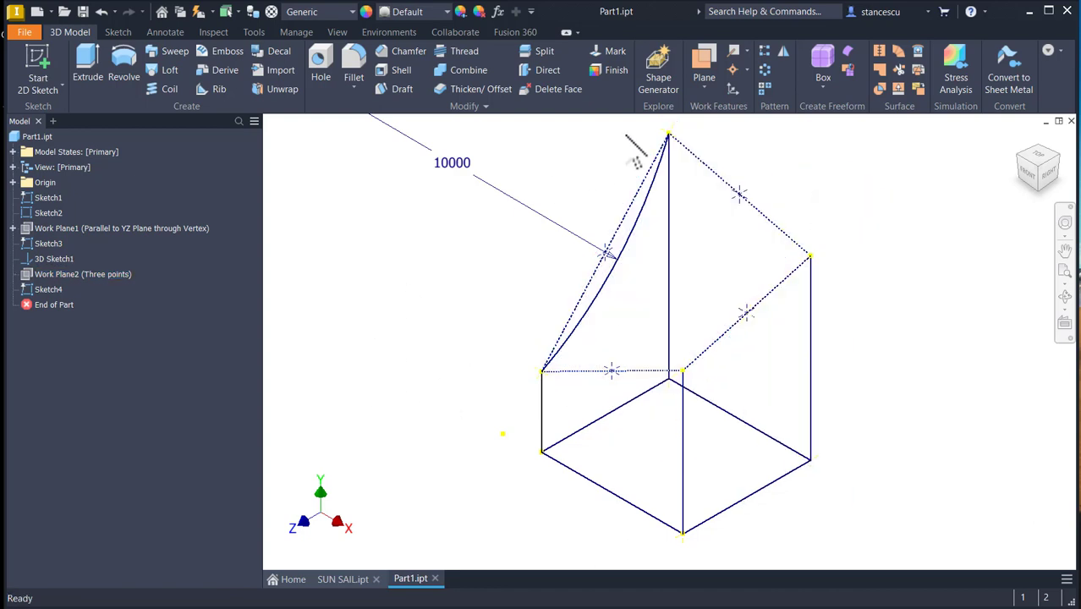
Create Work Plane3 through the peak, right and third post corners, and start a sketch on it.
{"action": "left_click", "coordinate": [704, 67]}
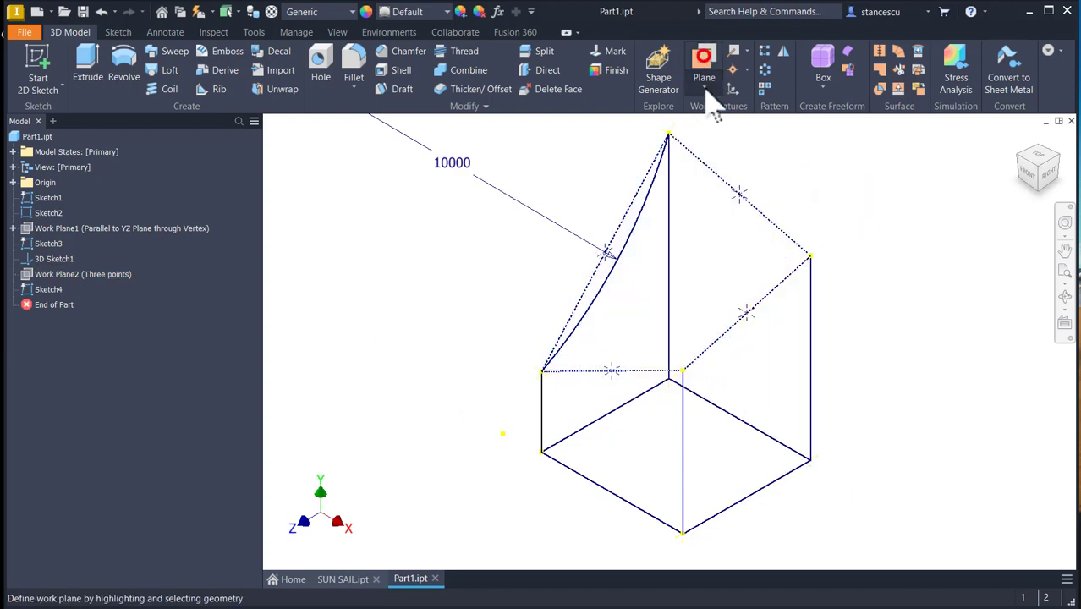
{"action": "left_click", "coordinate": [669, 132]}
{"action": "left_click", "coordinate": [809, 254]}
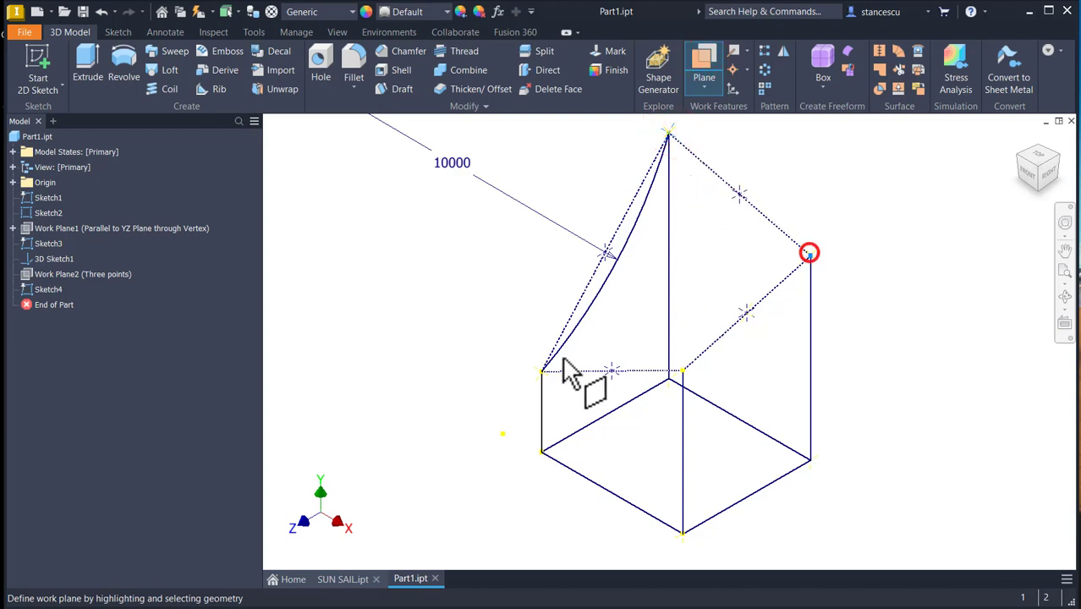
{"action": "left_click", "coordinate": [611, 371]}
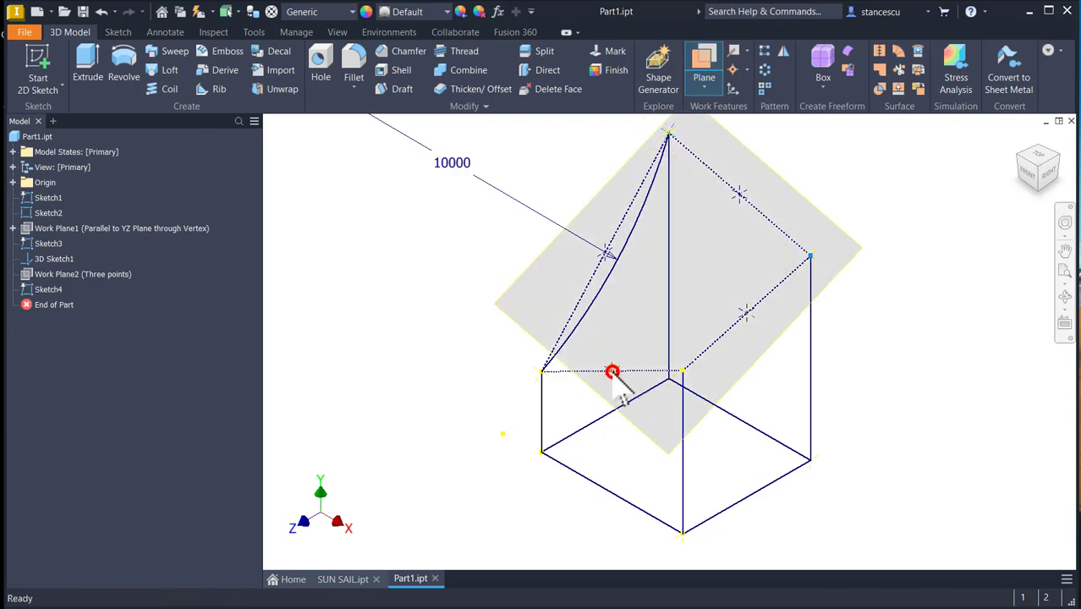
{"action": "left_click", "coordinate": [801, 238]}
{"action": "left_click", "coordinate": [815, 226]}
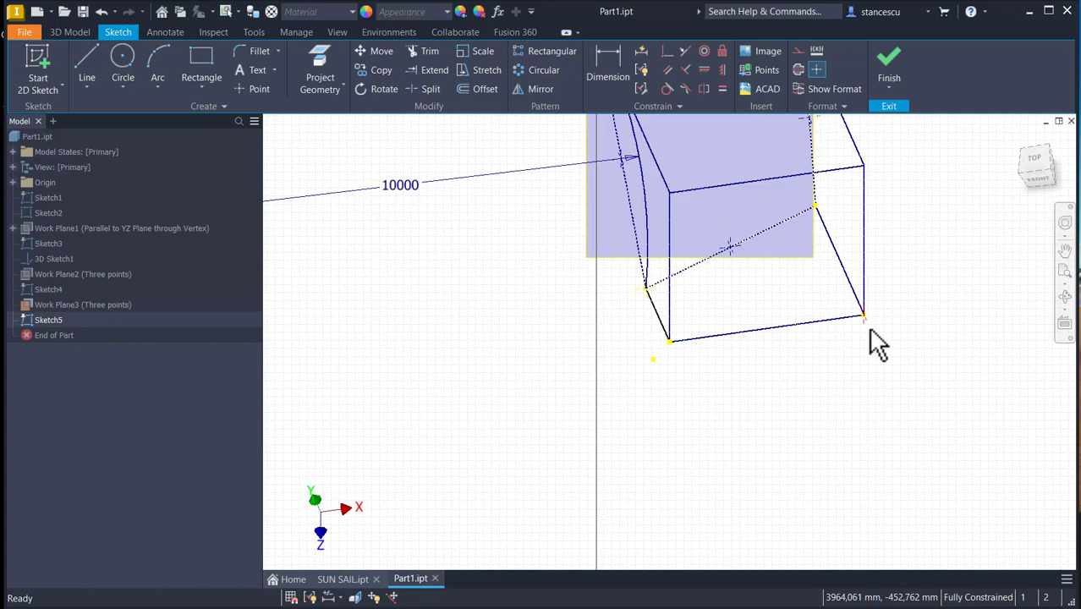
Project the right and peak corners and draw a three-point arc between them.
{"action": "key", "text": "F5"}
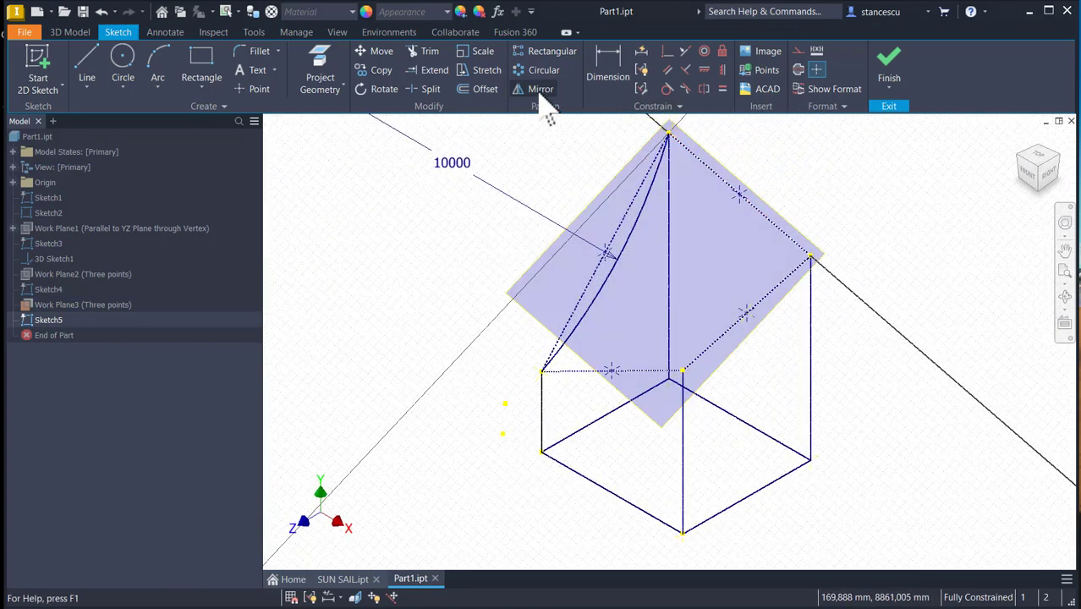
{"action": "left_click", "coordinate": [319, 73]}
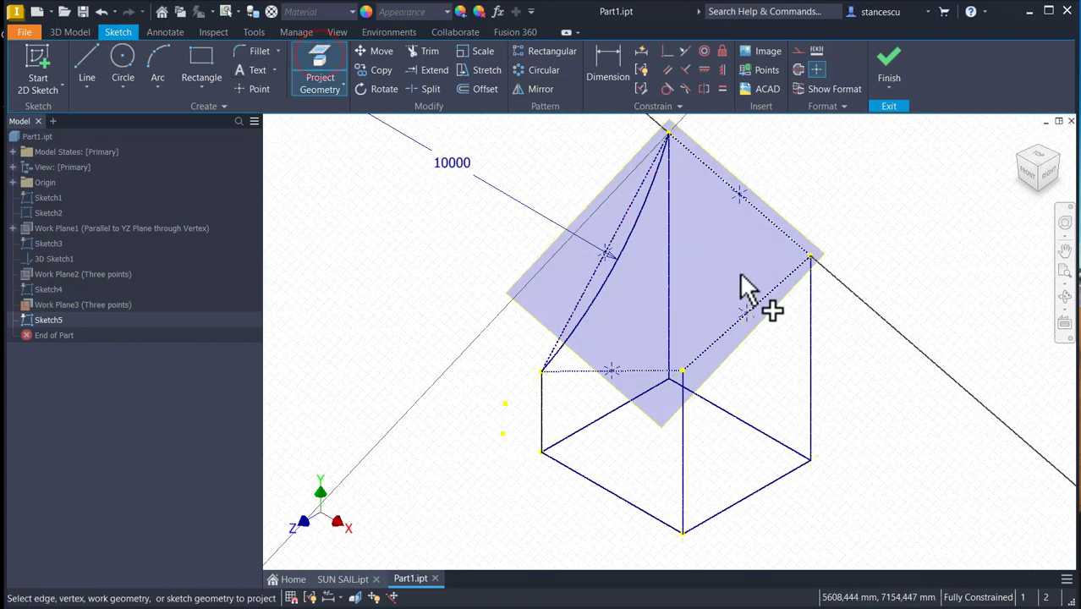
{"action": "left_click", "coordinate": [811, 255]}
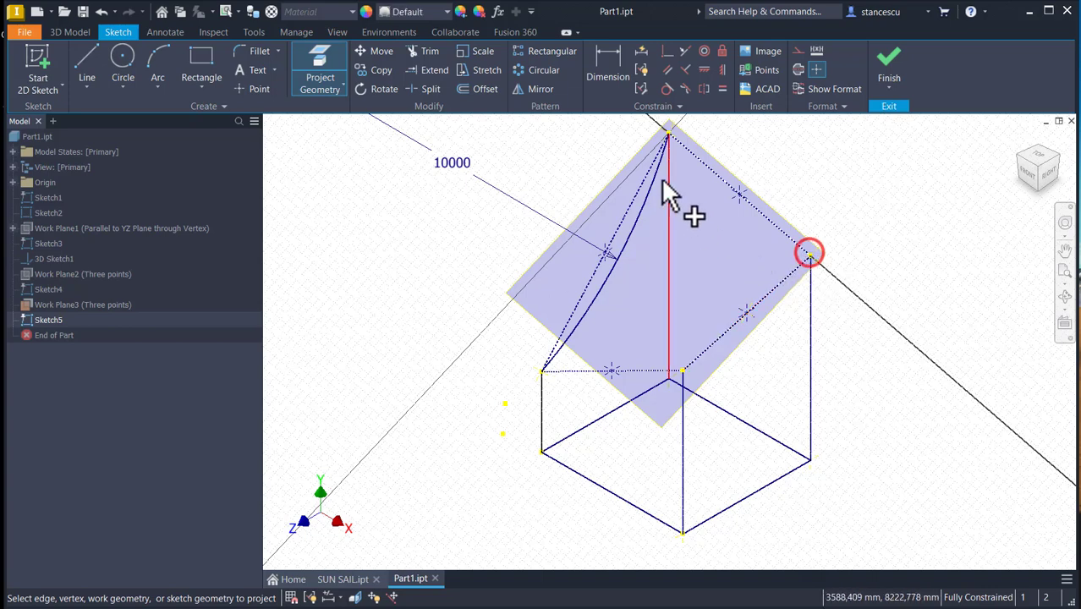
{"action": "left_click", "coordinate": [669, 134]}
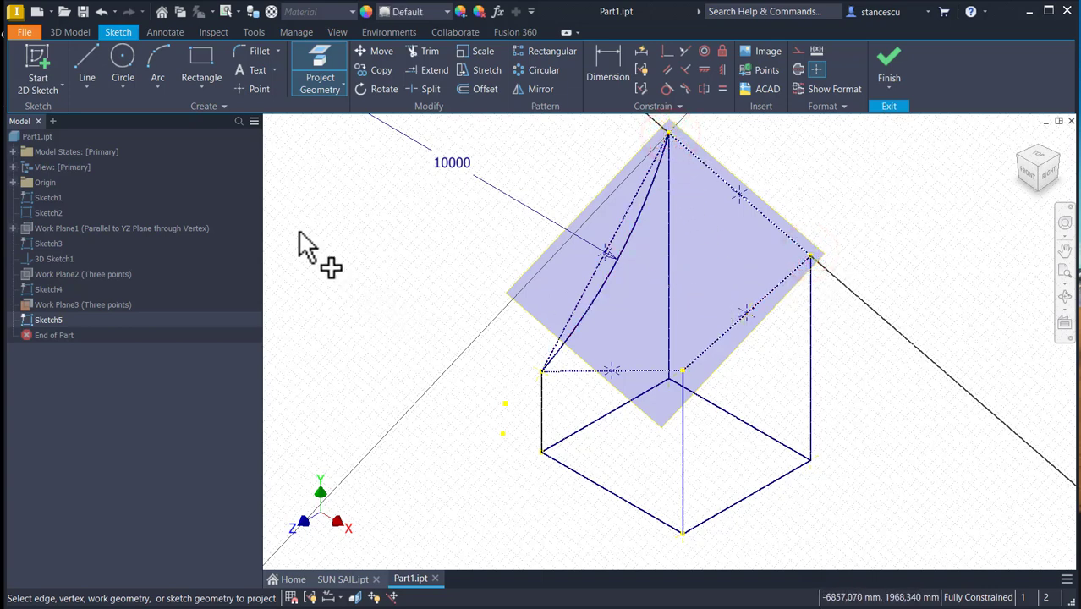
{"action": "left_click", "coordinate": [158, 70]}
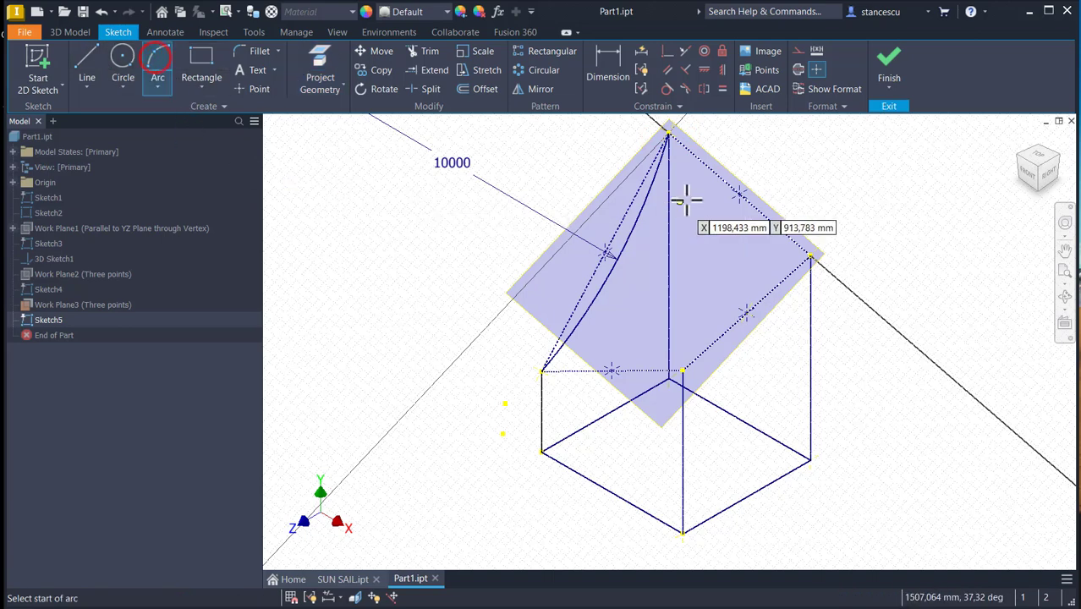
{"action": "left_click", "coordinate": [668, 133]}
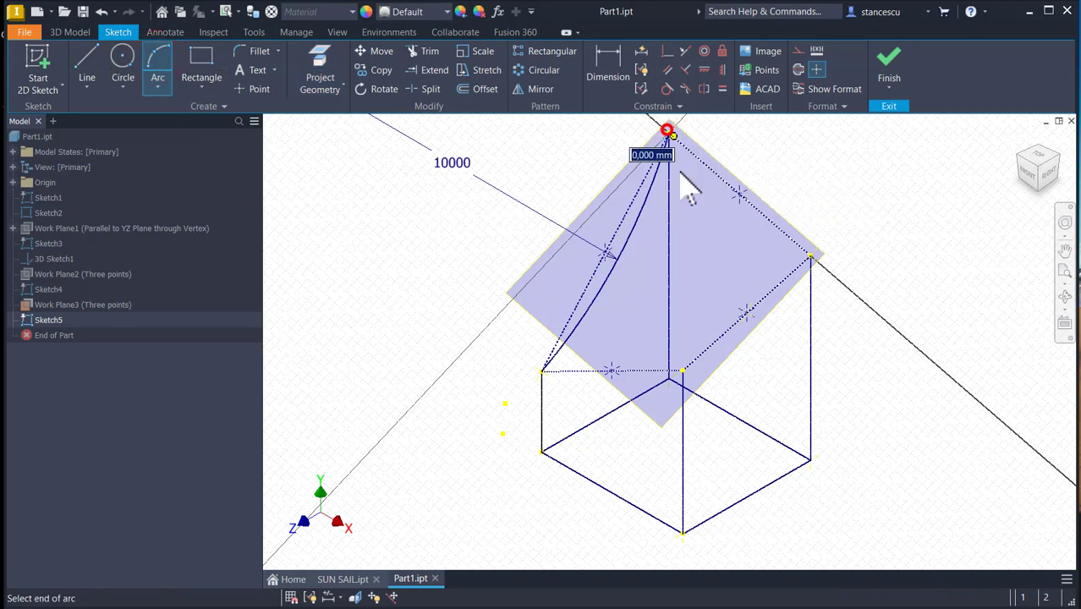
{"action": "left_click", "coordinate": [810, 255]}
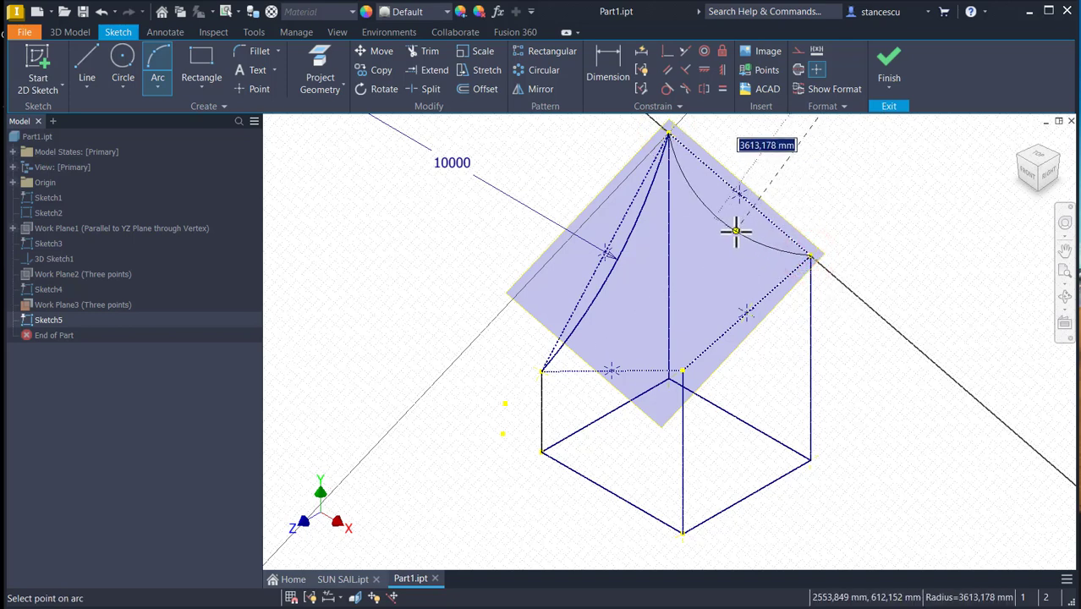
{"action": "left_click", "coordinate": [736, 231]}
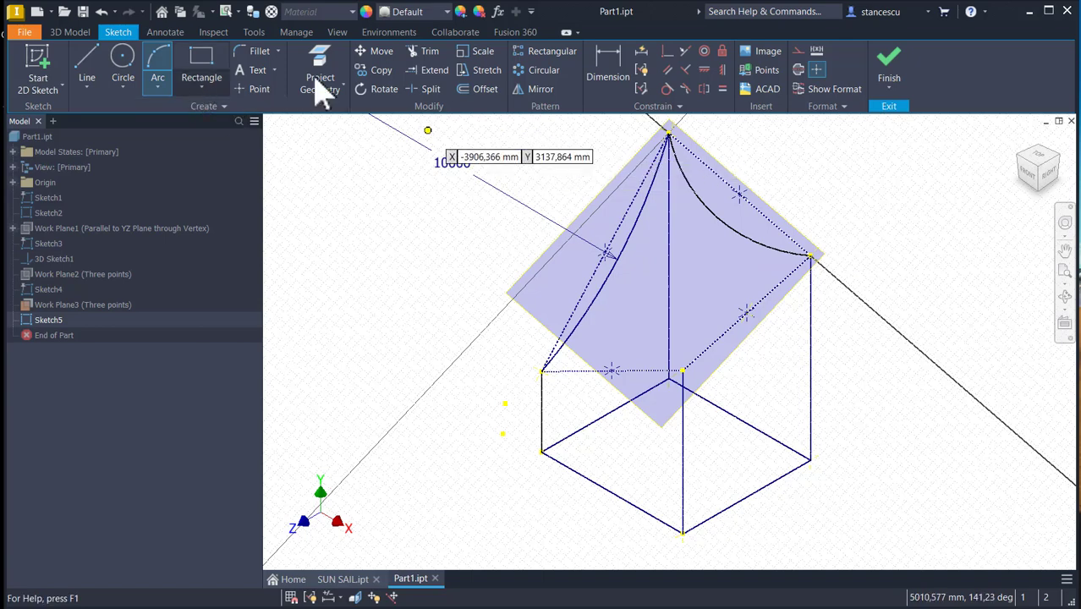
Dimension the arc's radius as d6 and finish Sketch5.
{"action": "left_click", "coordinate": [602, 72]}
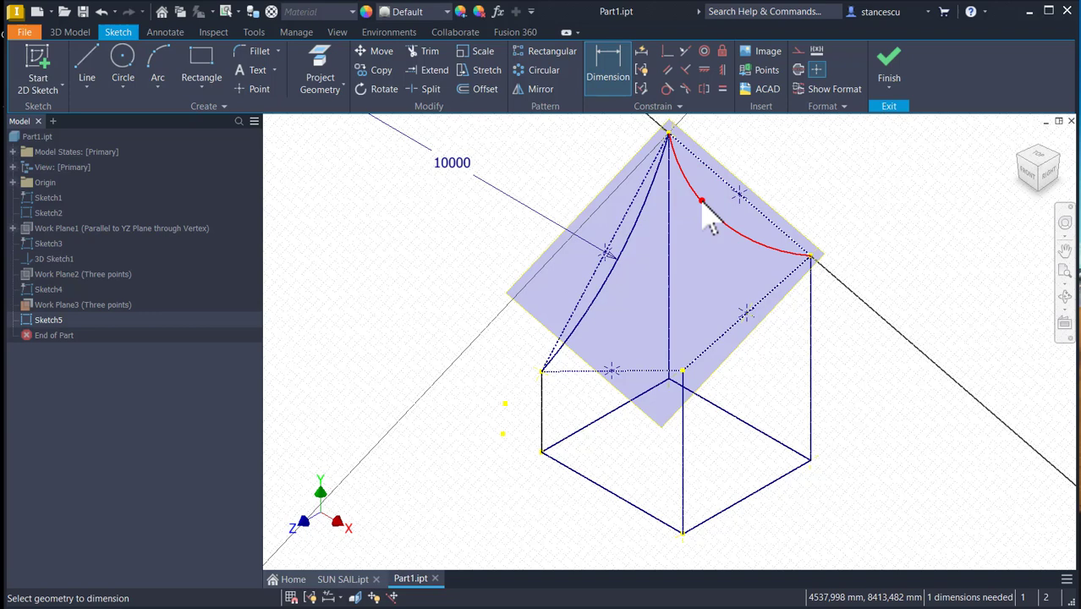
{"action": "left_click", "coordinate": [700, 201]}
{"action": "left_click", "coordinate": [748, 148]}
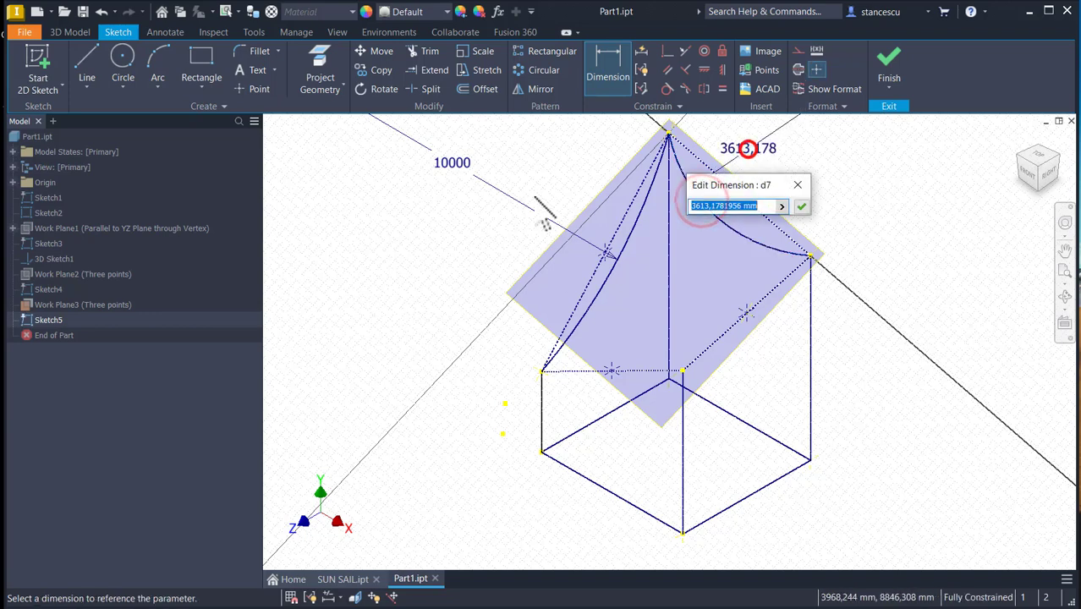
{"action": "left_click", "coordinate": [453, 163]}
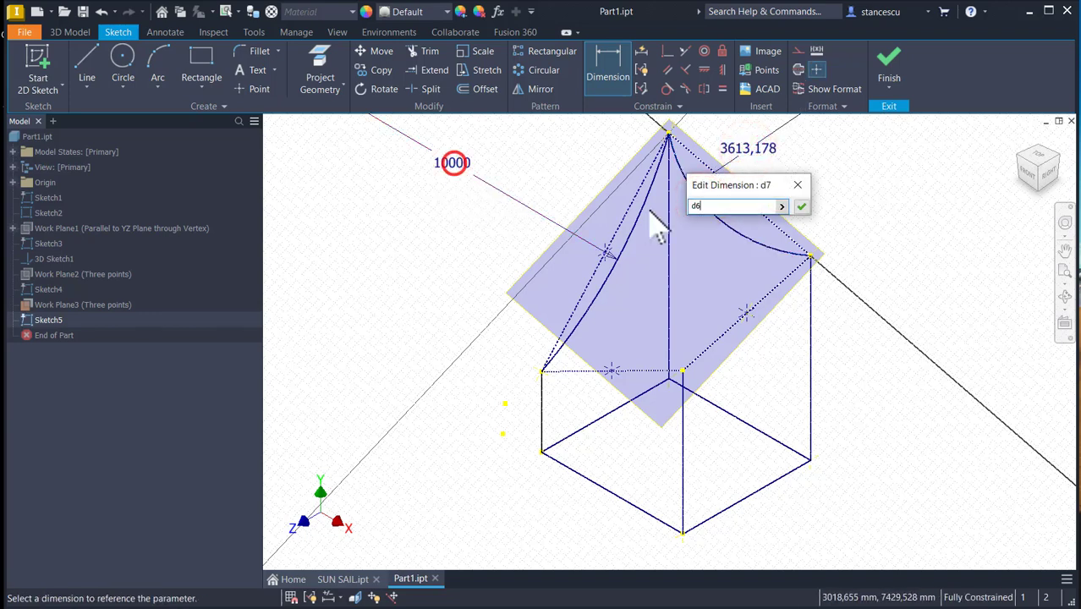
{"action": "left_click", "coordinate": [803, 205]}
{"action": "left_click", "coordinate": [887, 61]}
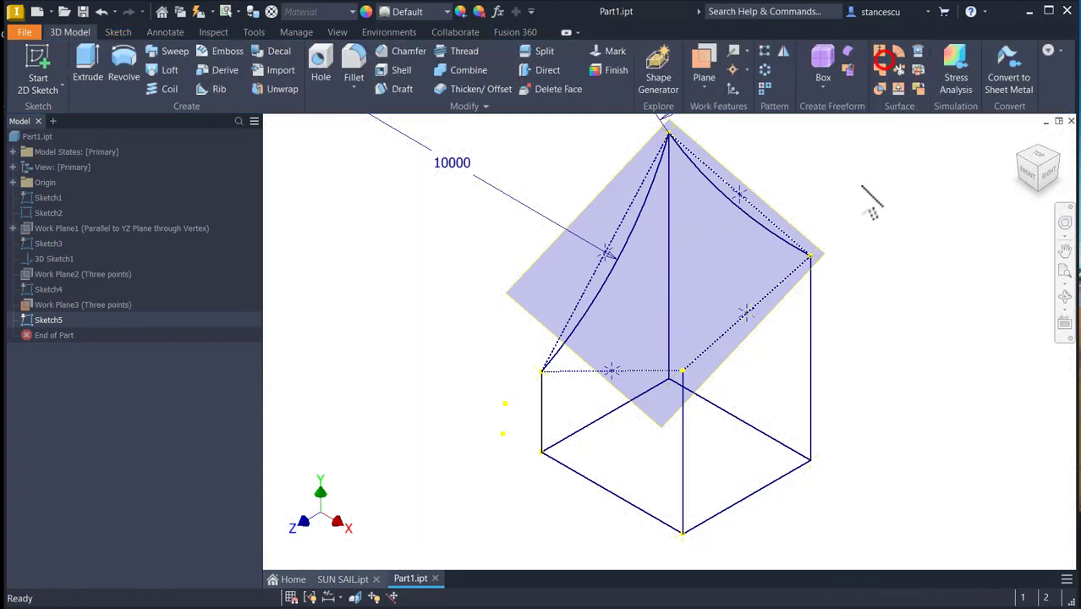
Hide Work Plane3.
{"action": "left_click", "coordinate": [827, 257]}
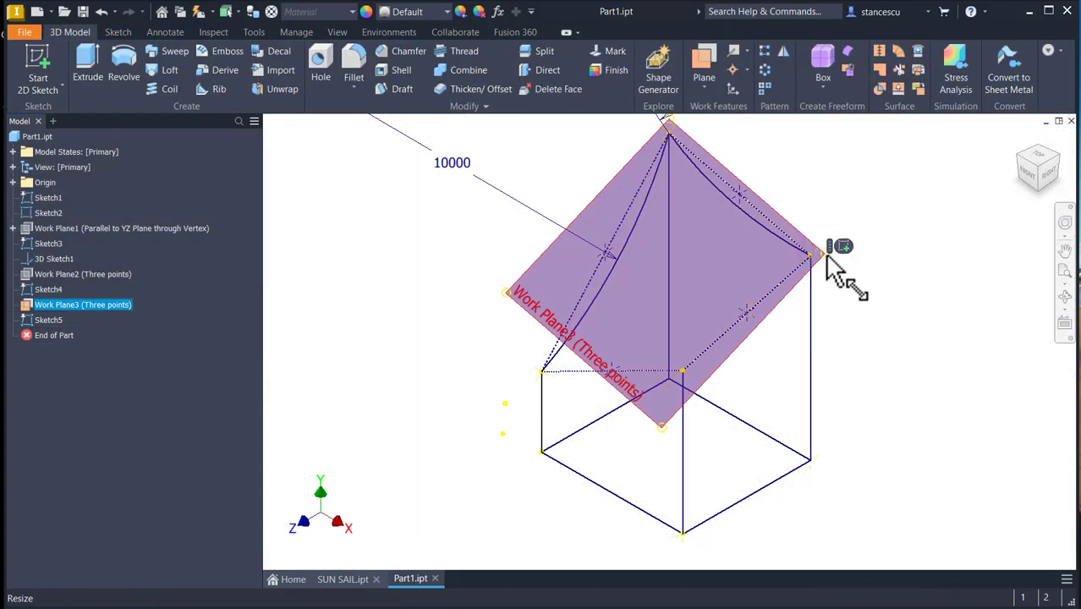
{"action": "right_click", "coordinate": [818, 256]}
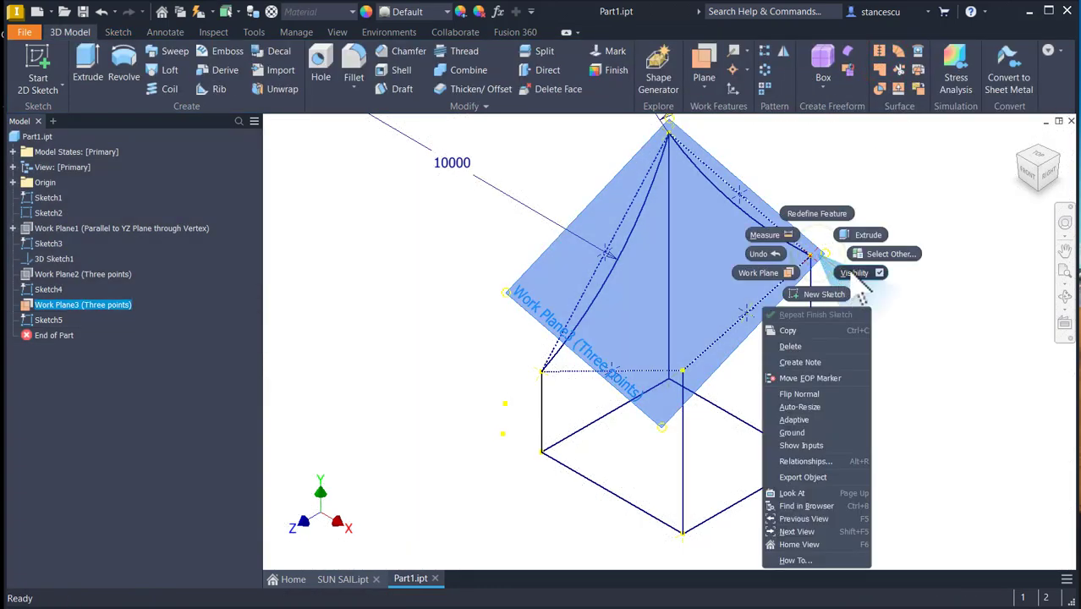
{"action": "left_click", "coordinate": [854, 272]}
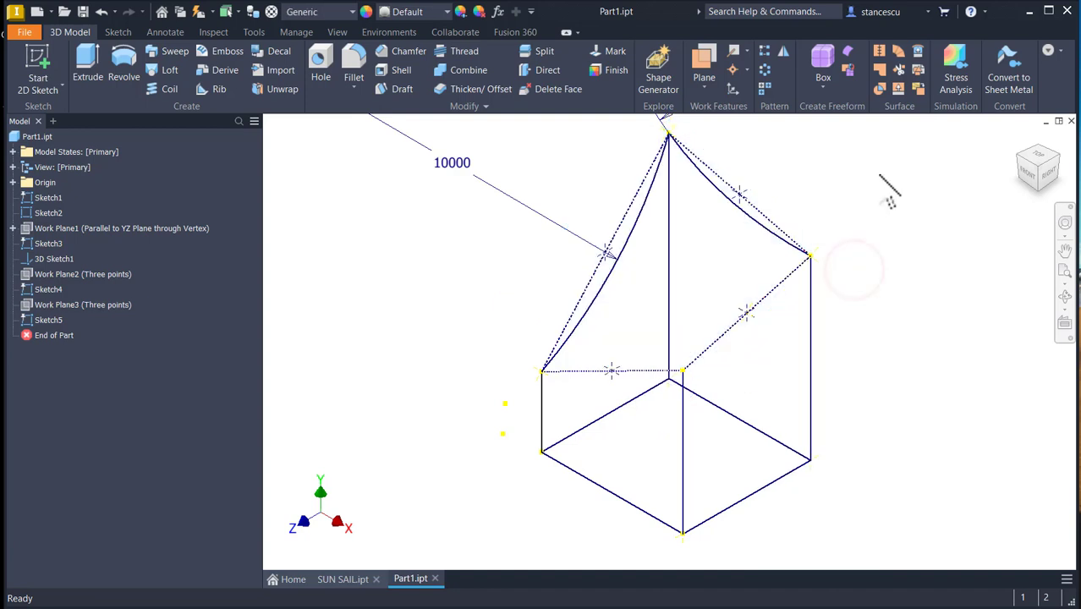
Create Work Plane4 through the right corner, front post top and a third corner.
{"action": "left_click", "coordinate": [704, 57]}
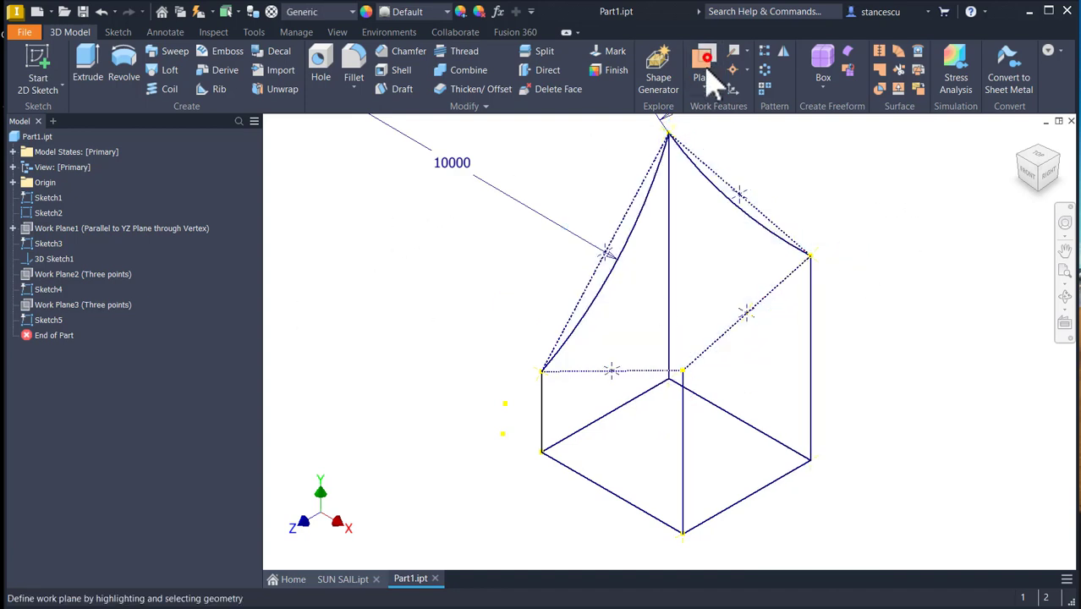
{"action": "left_click", "coordinate": [810, 255]}
{"action": "left_click", "coordinate": [683, 371]}
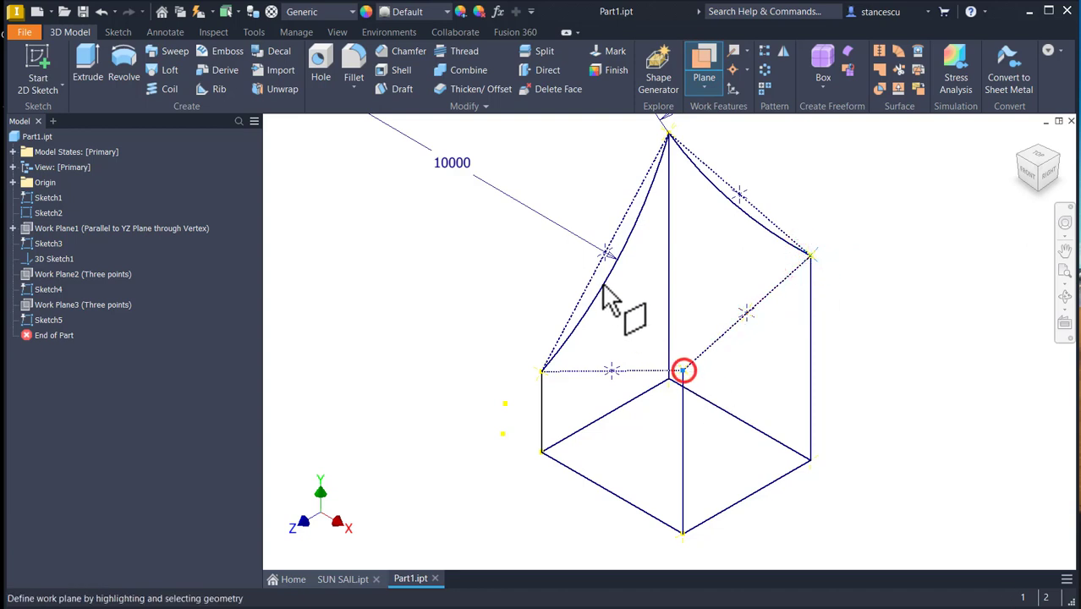
{"action": "left_click", "coordinate": [605, 253]}
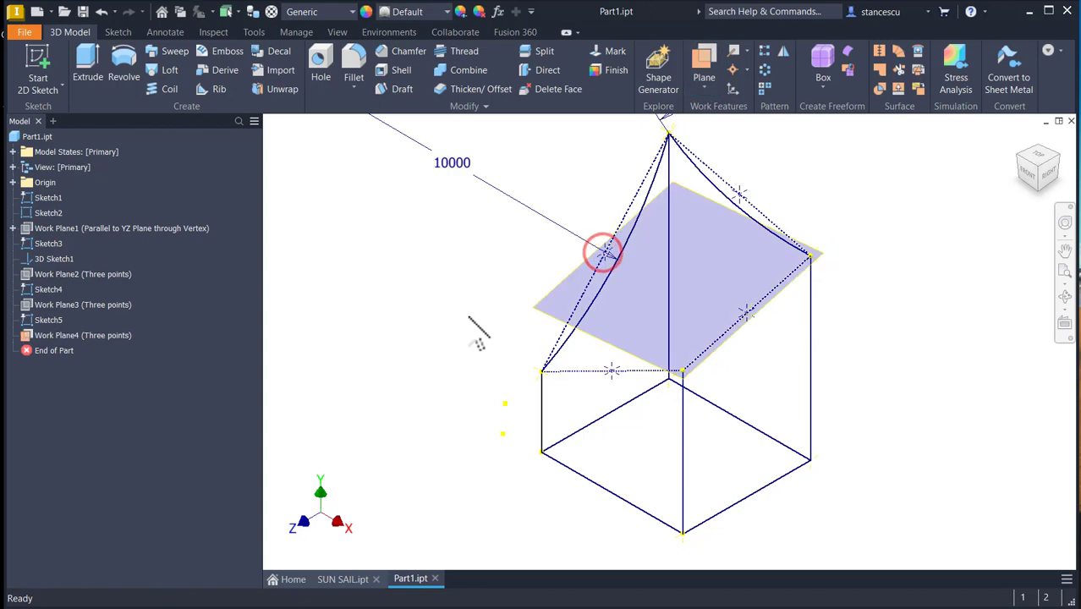
{"action": "left_click", "coordinate": [835, 247]}
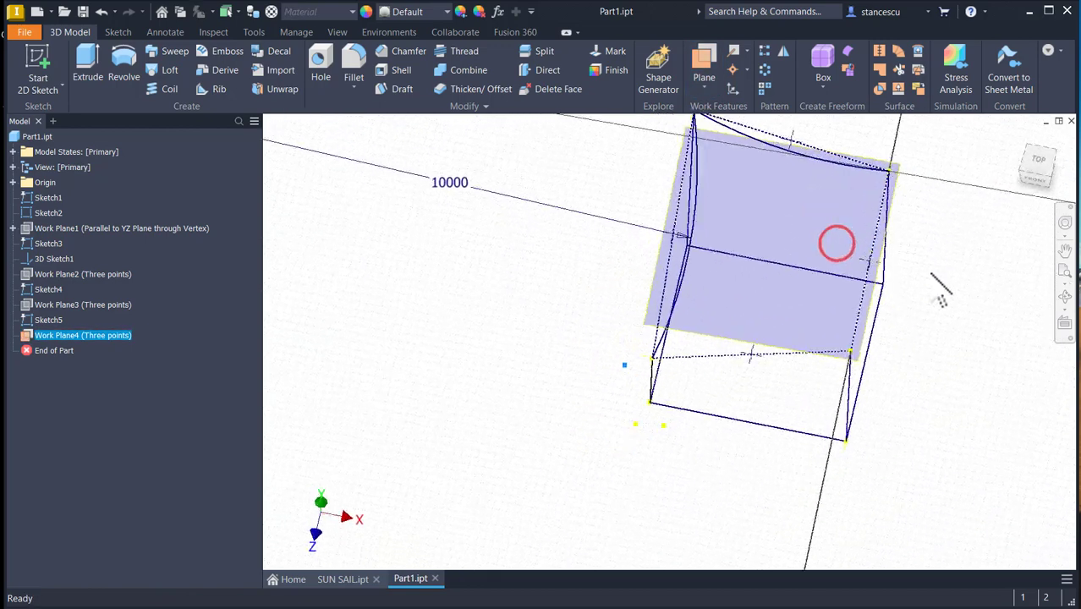
Project the right and front corners and draw a three-point arc from front to right.
{"action": "key", "text": "F5"}
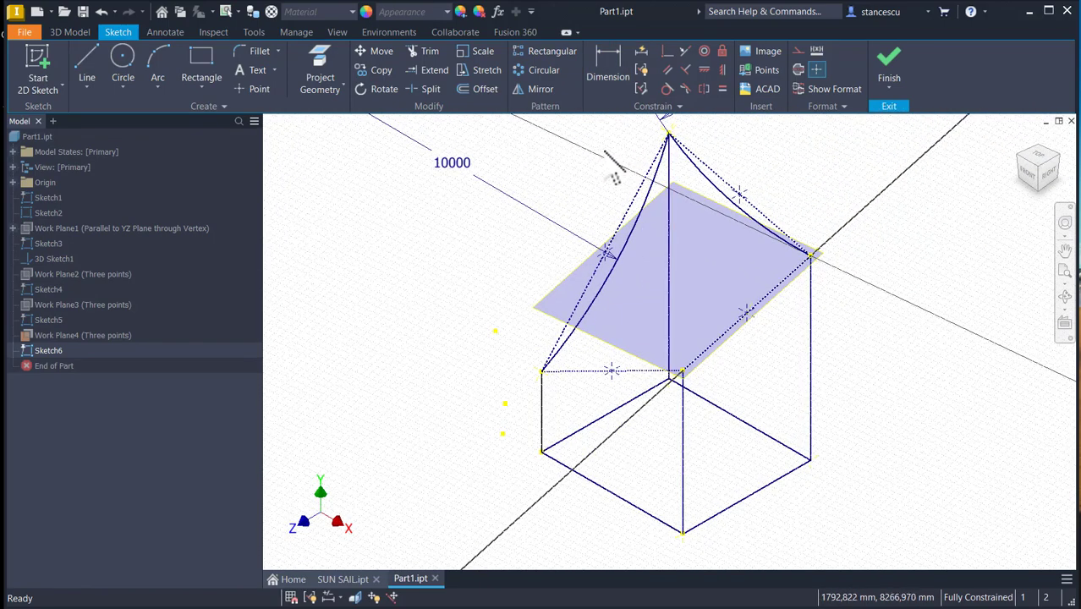
{"action": "left_click", "coordinate": [319, 72]}
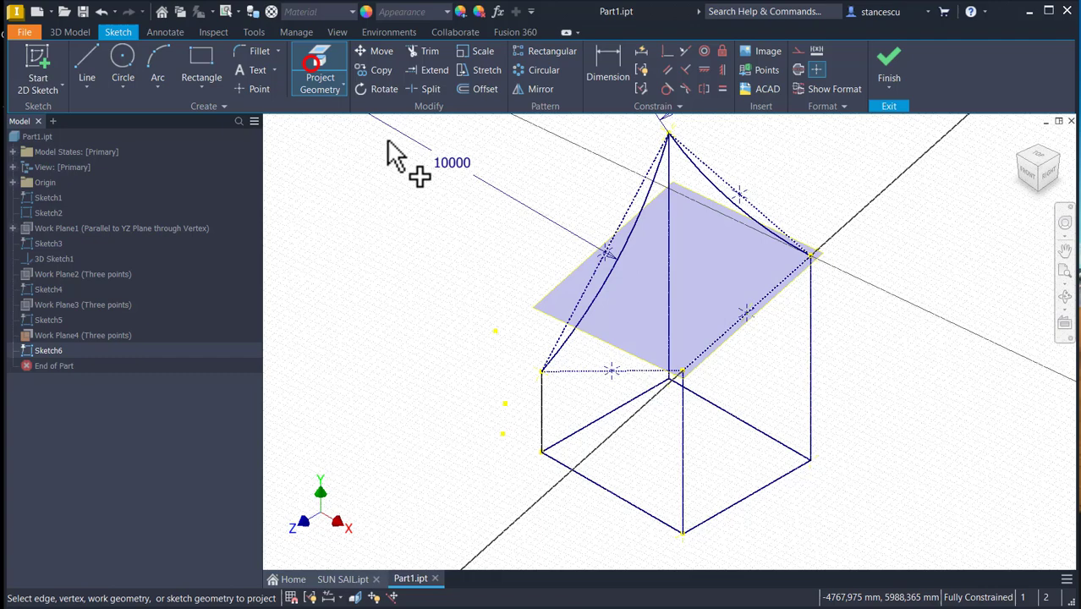
{"action": "left_click", "coordinate": [810, 254]}
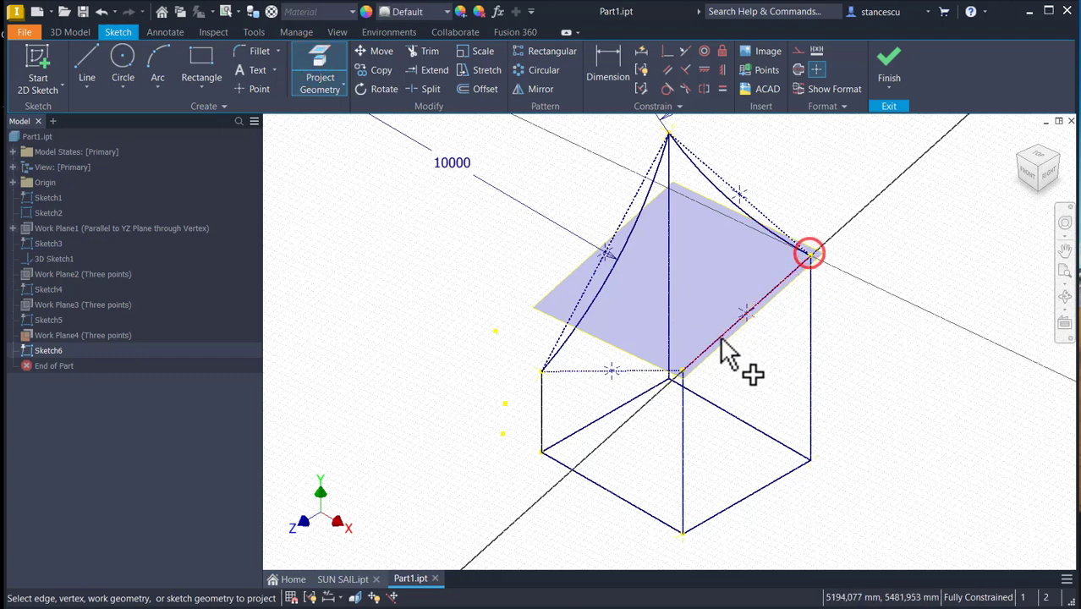
{"action": "left_click", "coordinate": [684, 372]}
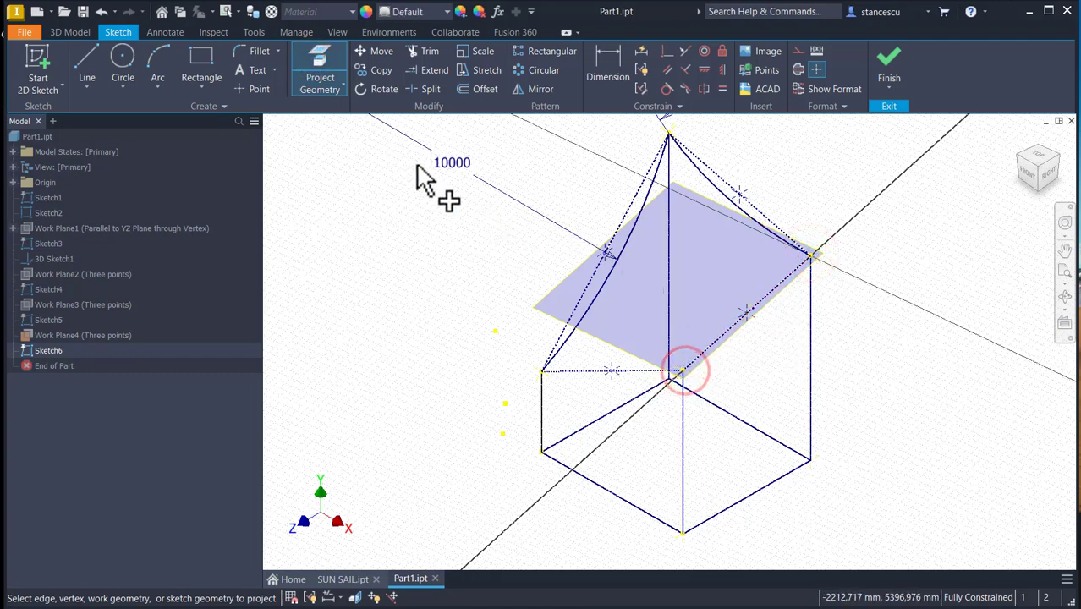
{"action": "left_click", "coordinate": [154, 68]}
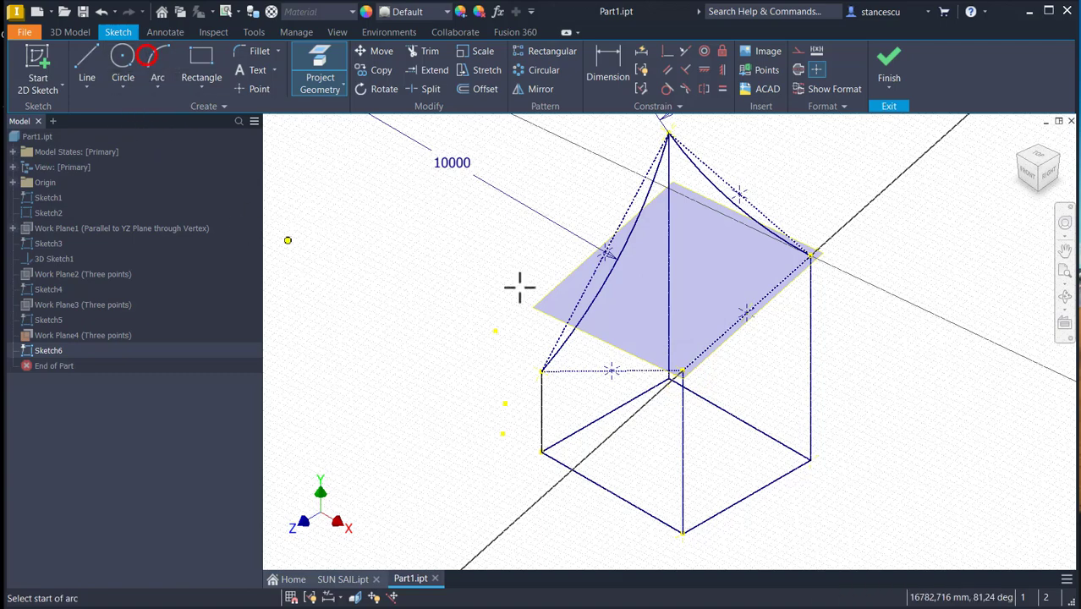
{"action": "left_click", "coordinate": [681, 369]}
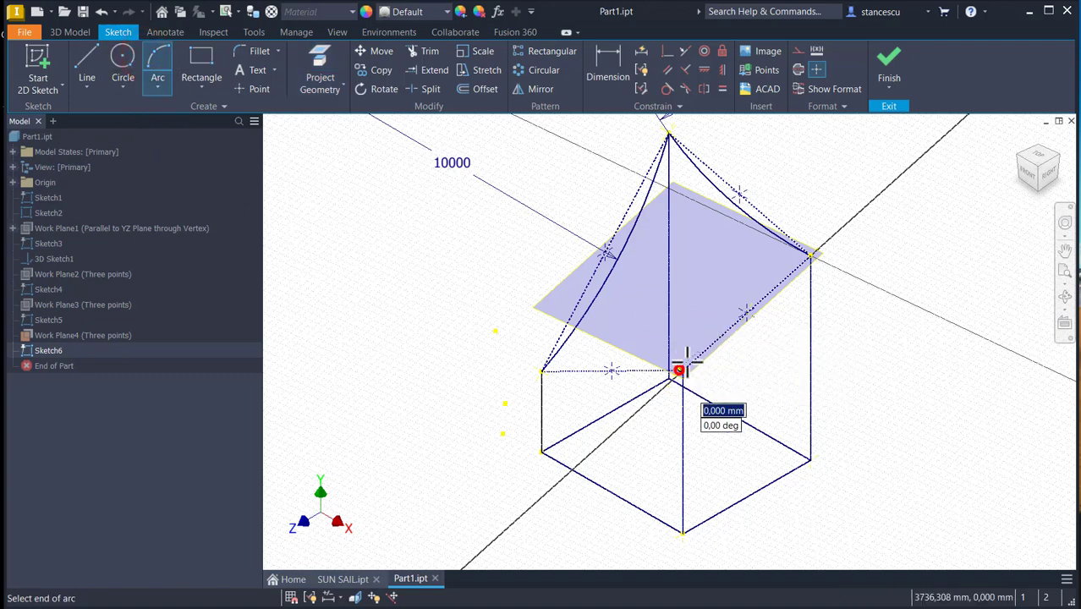
{"action": "left_click", "coordinate": [809, 253]}
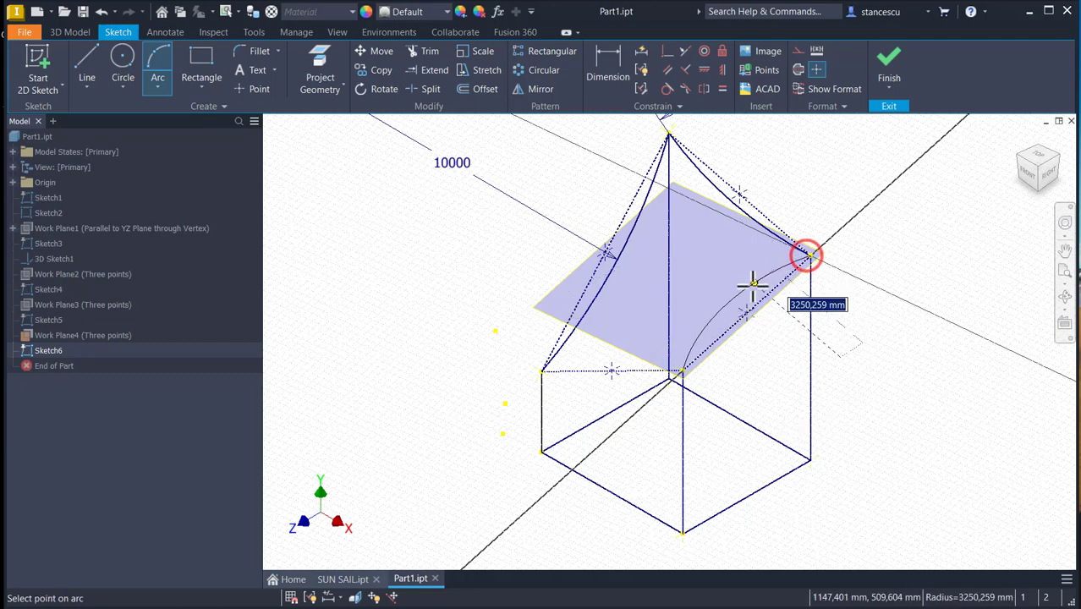
{"action": "left_click", "coordinate": [754, 289]}
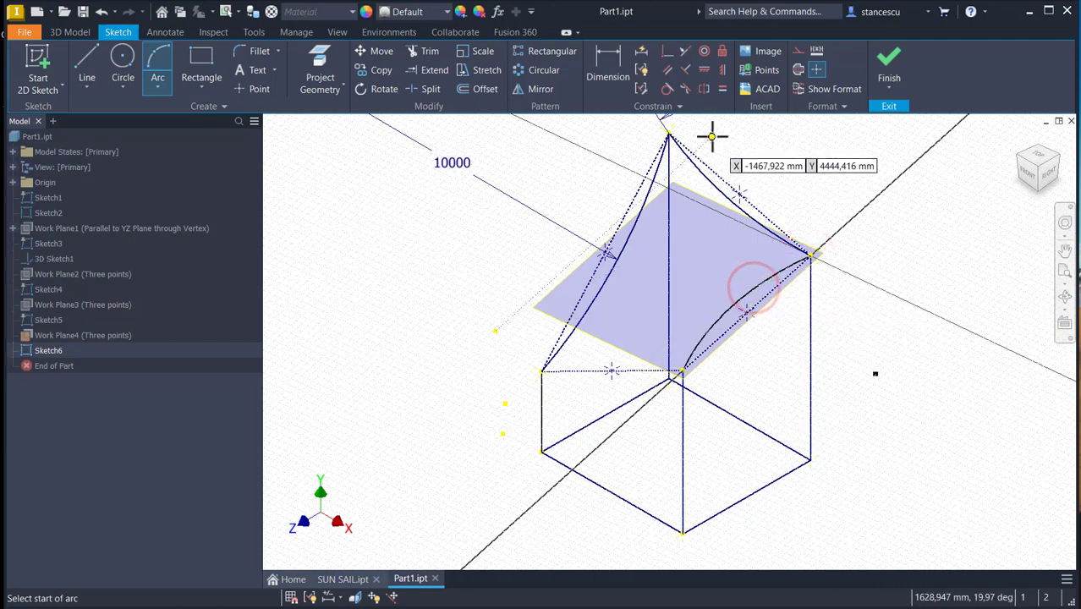
Dimension the arc's radius as d6 and finish Sketch6.
{"action": "left_click", "coordinate": [600, 59]}
{"action": "left_click", "coordinate": [754, 288]}
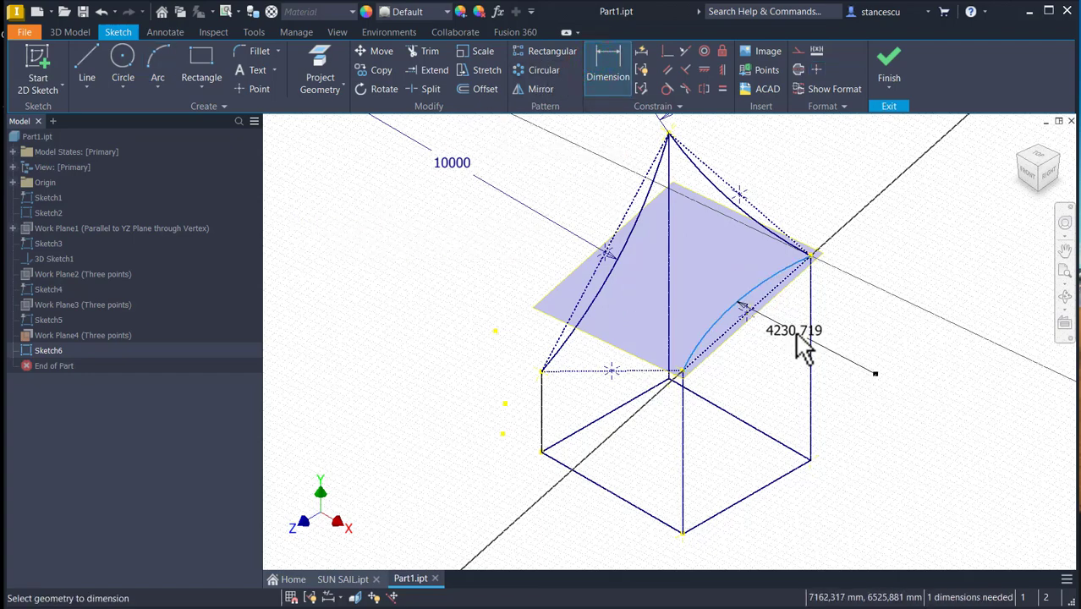
{"action": "left_click", "coordinate": [796, 335]}
{"action": "left_click", "coordinate": [450, 169]}
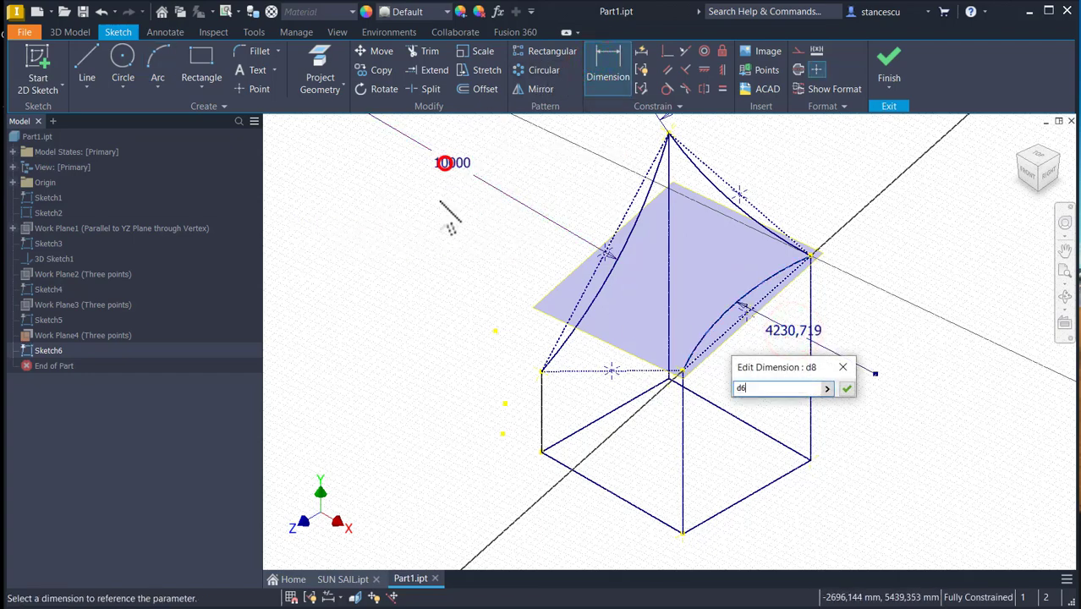
{"action": "left_click", "coordinate": [847, 388]}
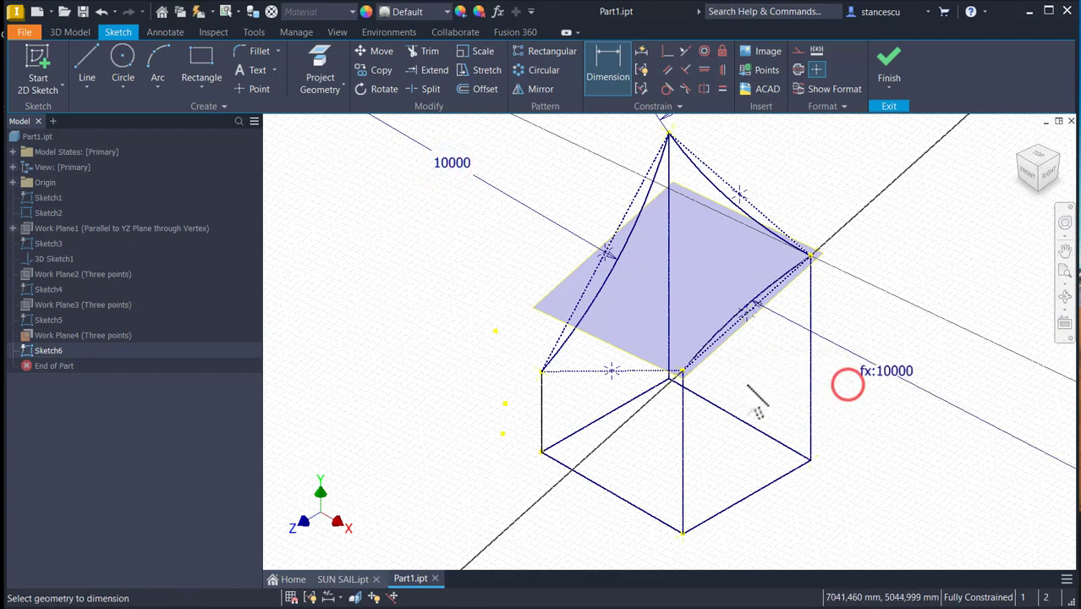
{"action": "left_click", "coordinate": [886, 61]}
Hide Work Plane4.
{"action": "left_click", "coordinate": [823, 284]}
{"action": "right_click", "coordinate": [812, 280]}
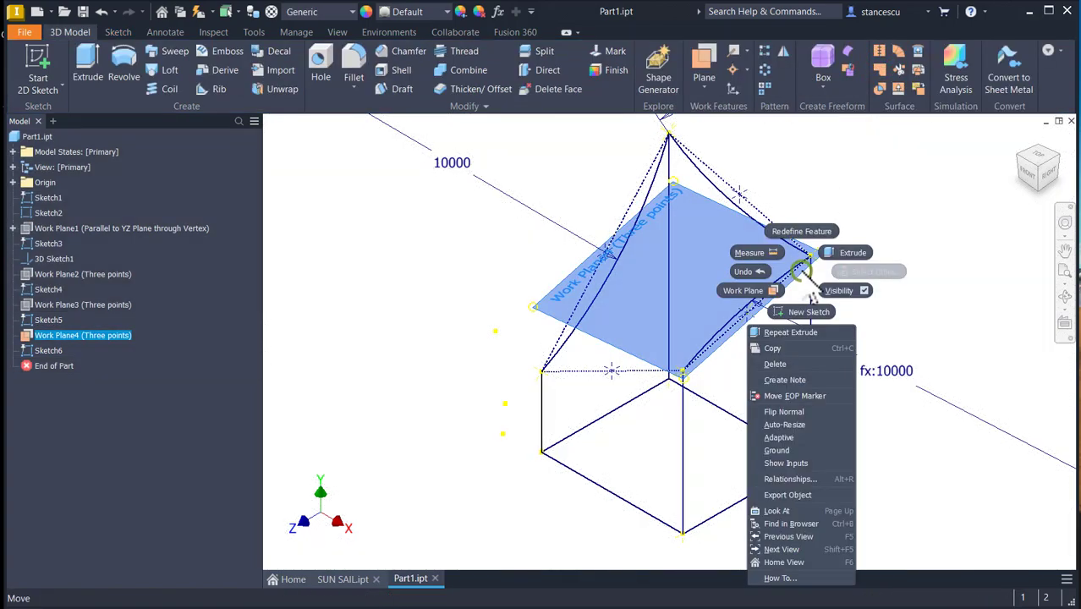
{"action": "left_click", "coordinate": [830, 291]}
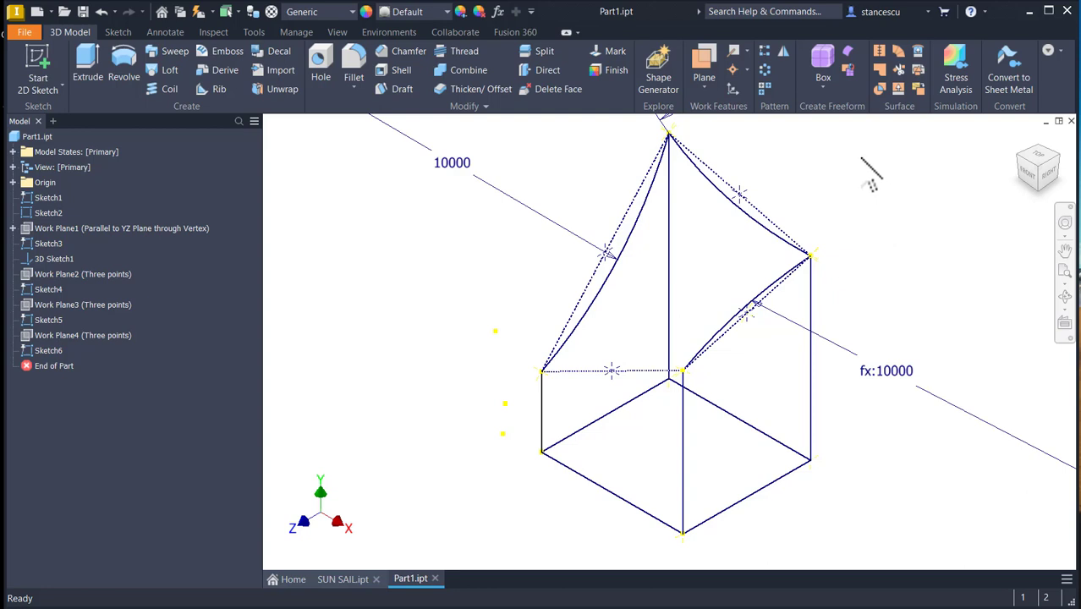
Create Work Plane5 through the left and front post corners and select it.
{"action": "left_click", "coordinate": [703, 61]}
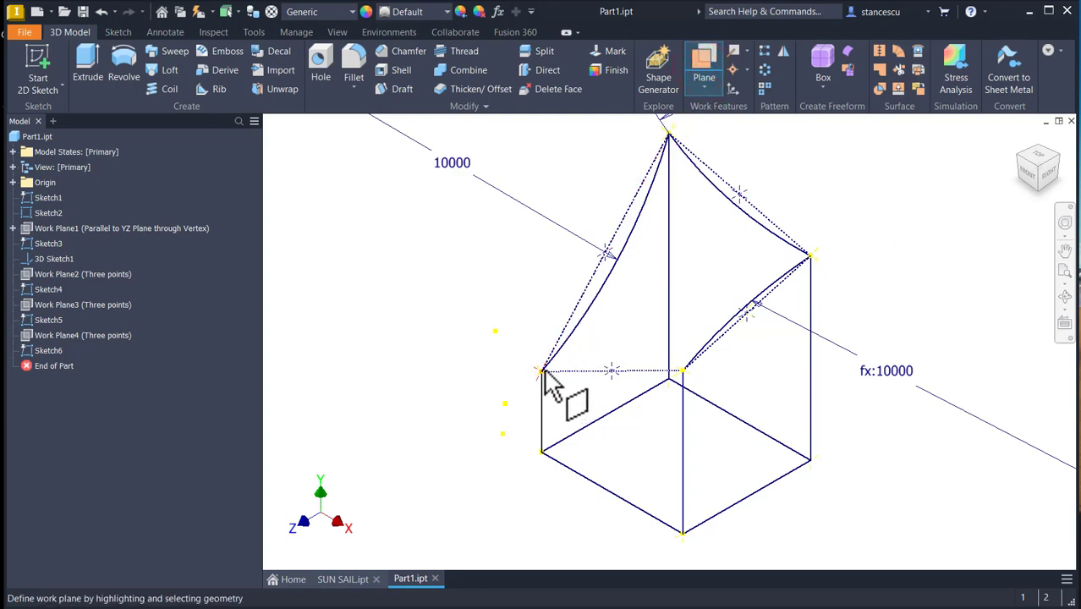
{"action": "left_click", "coordinate": [684, 373]}
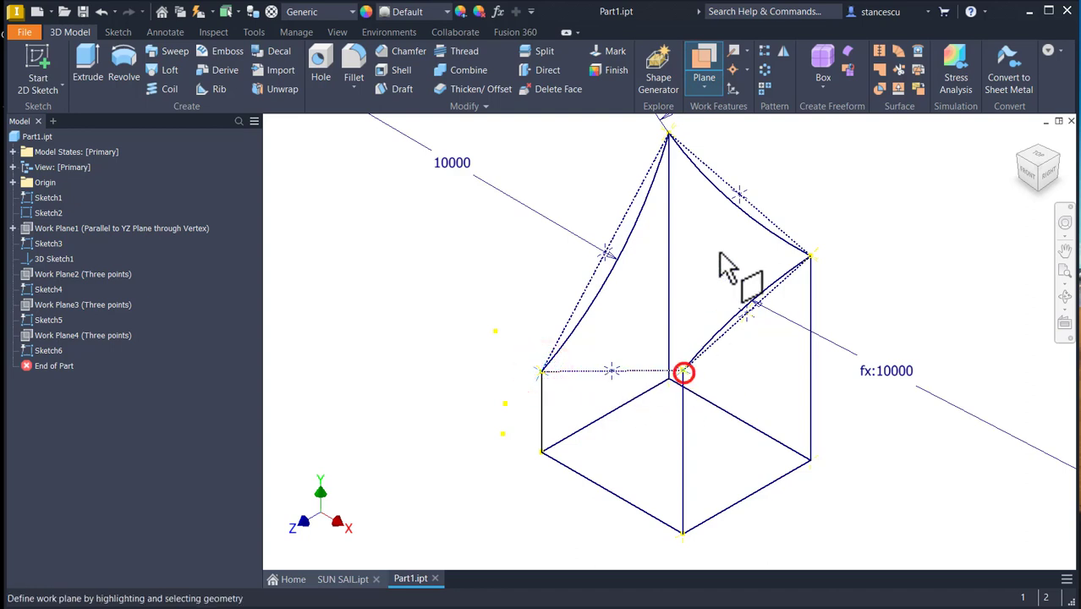
{"action": "left_click", "coordinate": [740, 194]}
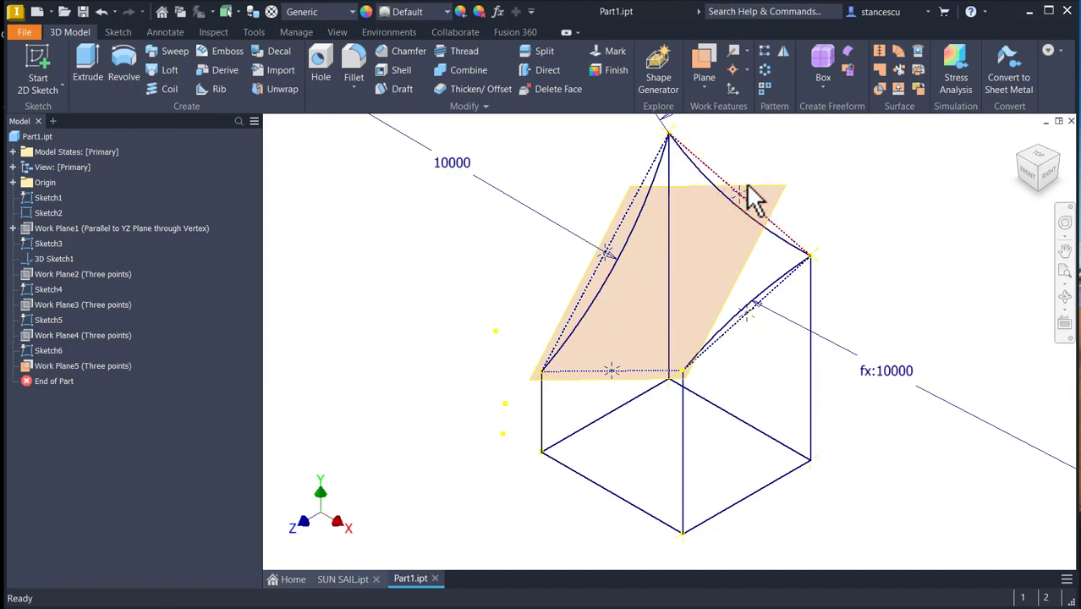
{"action": "left_click", "coordinate": [791, 203]}
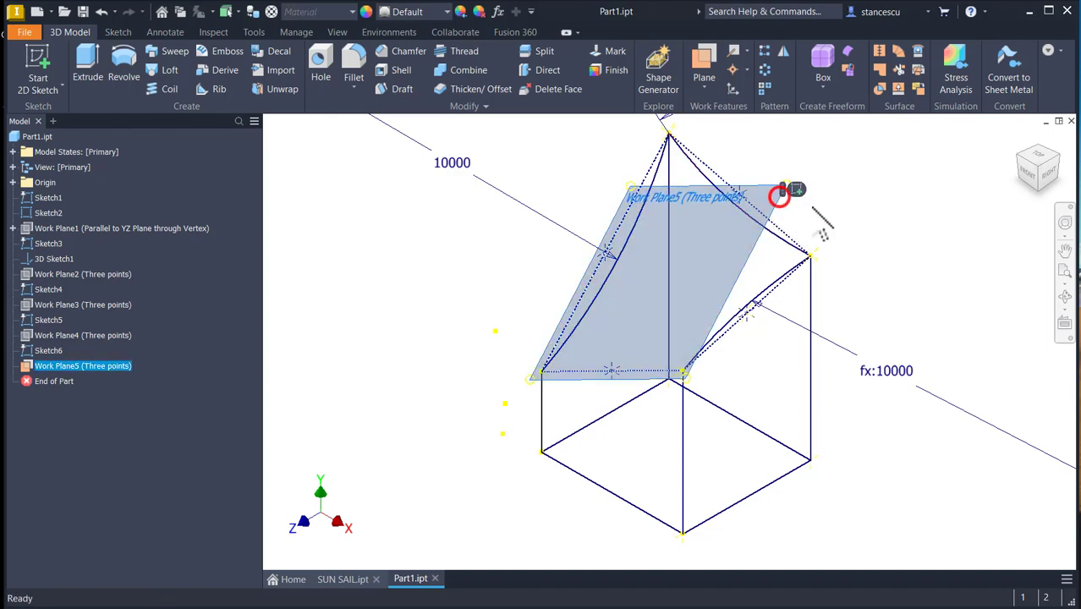
{"action": "middle_click_drag", "start_coordinate": [784, 198], "coordinate": [799, 185], "text": "shift"}
Start Sketch7, project the left corner, and draw a three-point arc from left to front corner.
{"action": "key", "text": "s"}
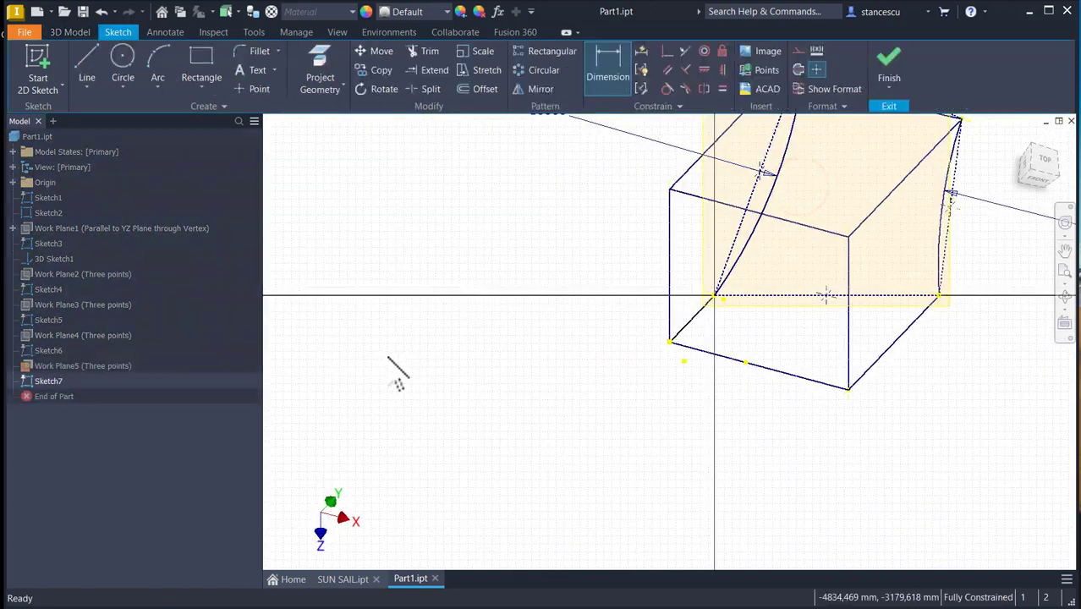
{"action": "key", "text": "F5"}
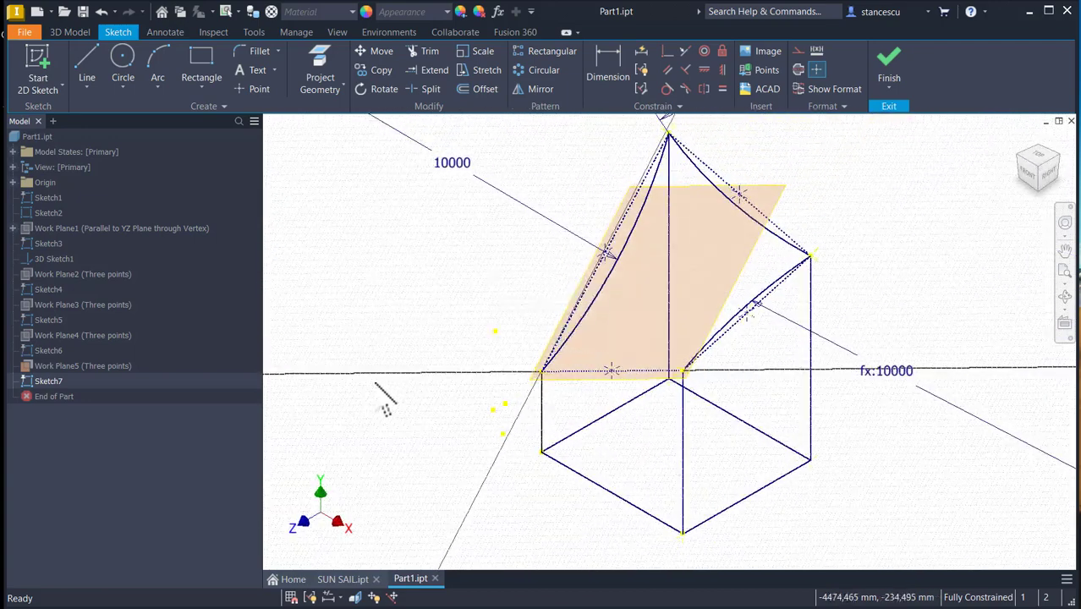
{"action": "left_click", "coordinate": [326, 53]}
{"action": "left_click", "coordinate": [543, 379]}
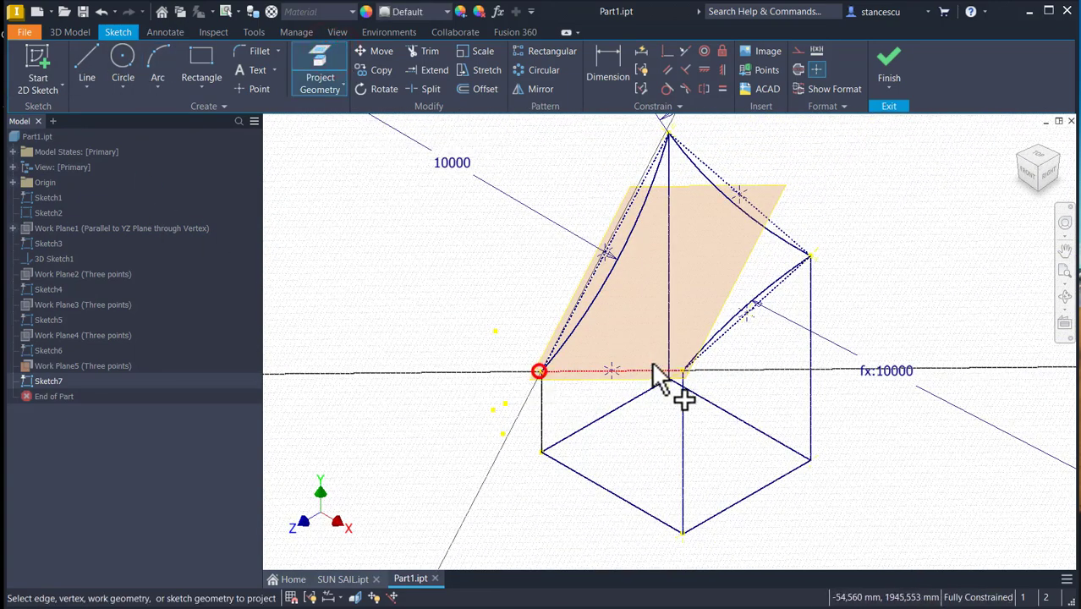
{"action": "left_click", "coordinate": [166, 71]}
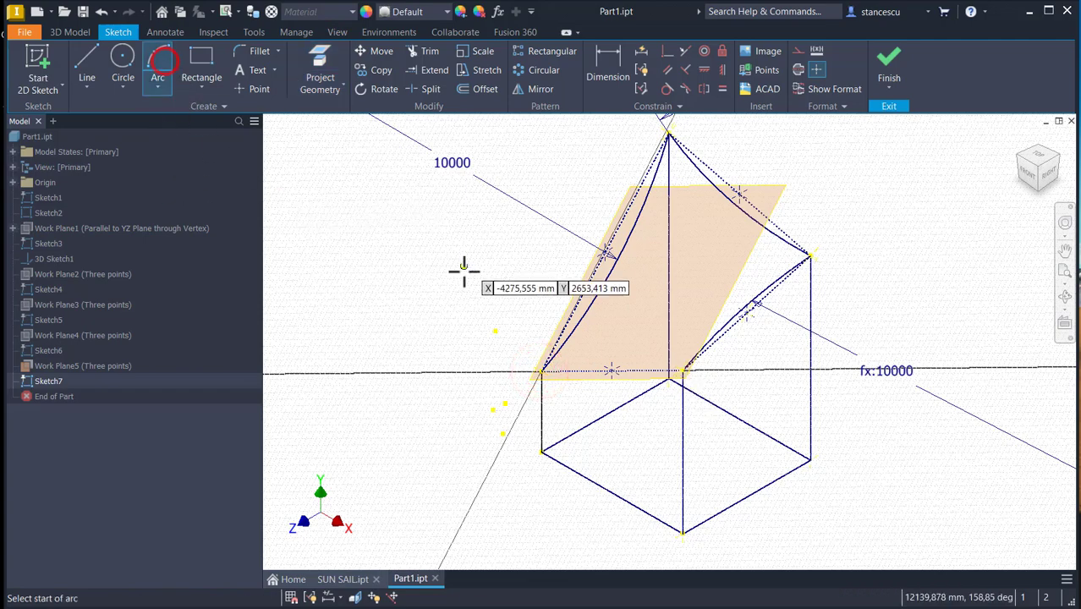
{"action": "left_click", "coordinate": [540, 372]}
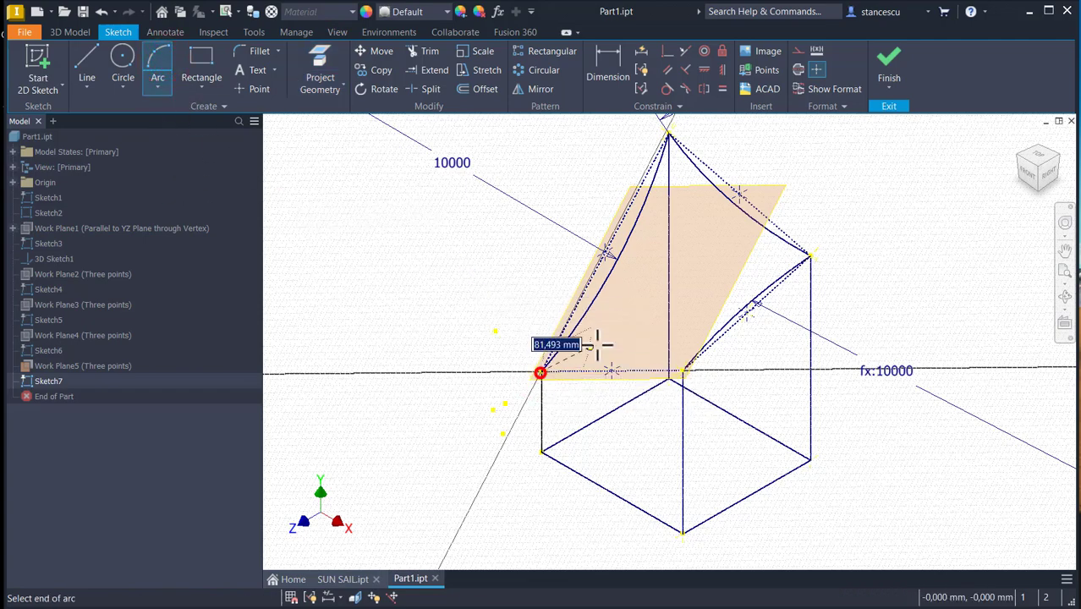
{"action": "left_click", "coordinate": [684, 370]}
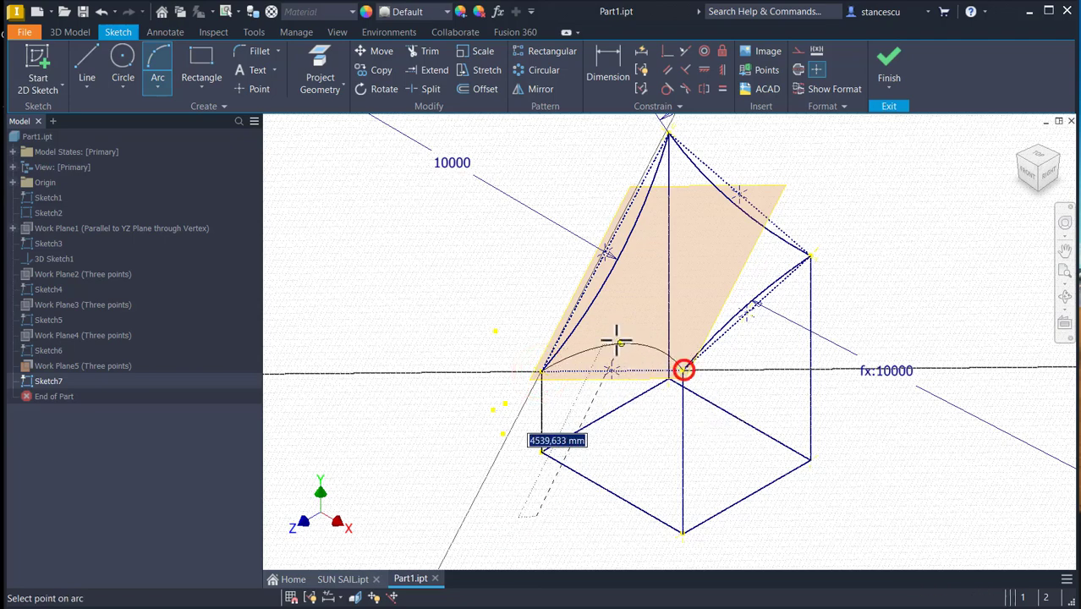
{"action": "left_click", "coordinate": [620, 343]}
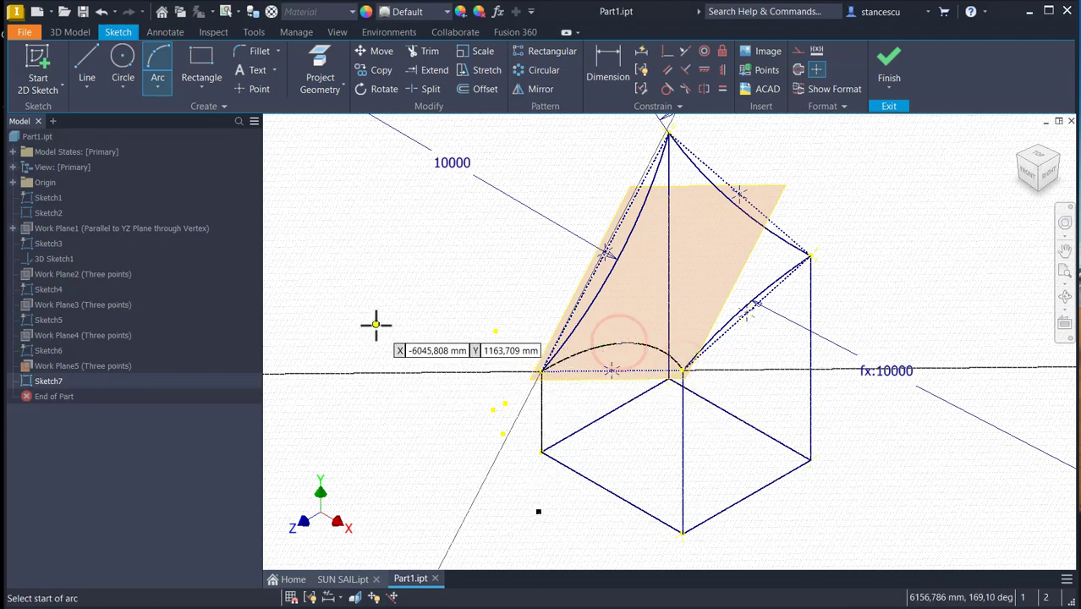
Dimension the left-to-front arc's radius as d6.
{"action": "left_click", "coordinate": [606, 66]}
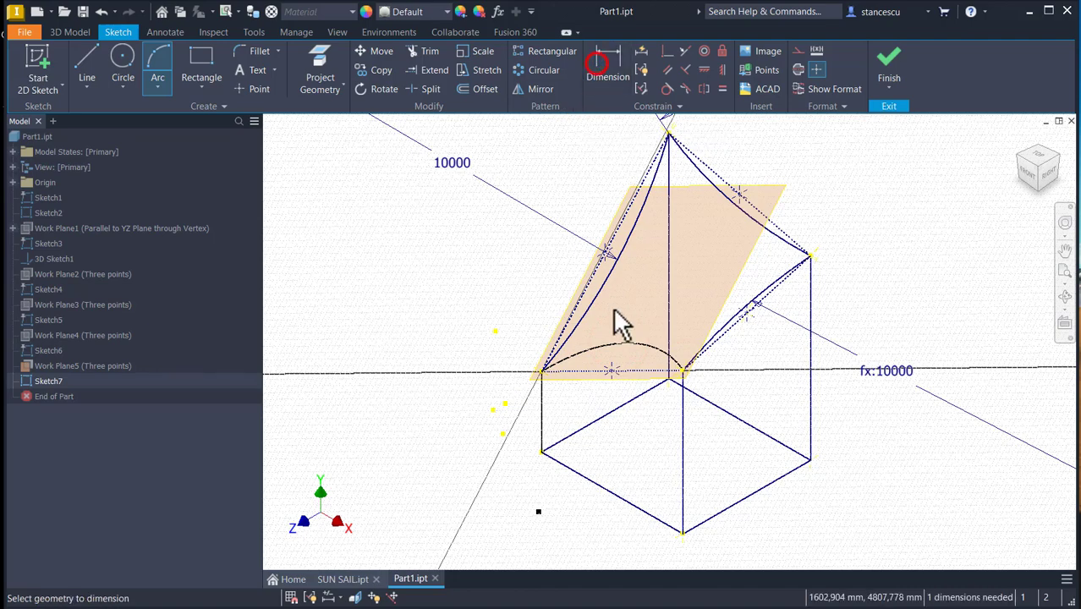
{"action": "left_click", "coordinate": [666, 357]}
{"action": "left_click", "coordinate": [613, 394]}
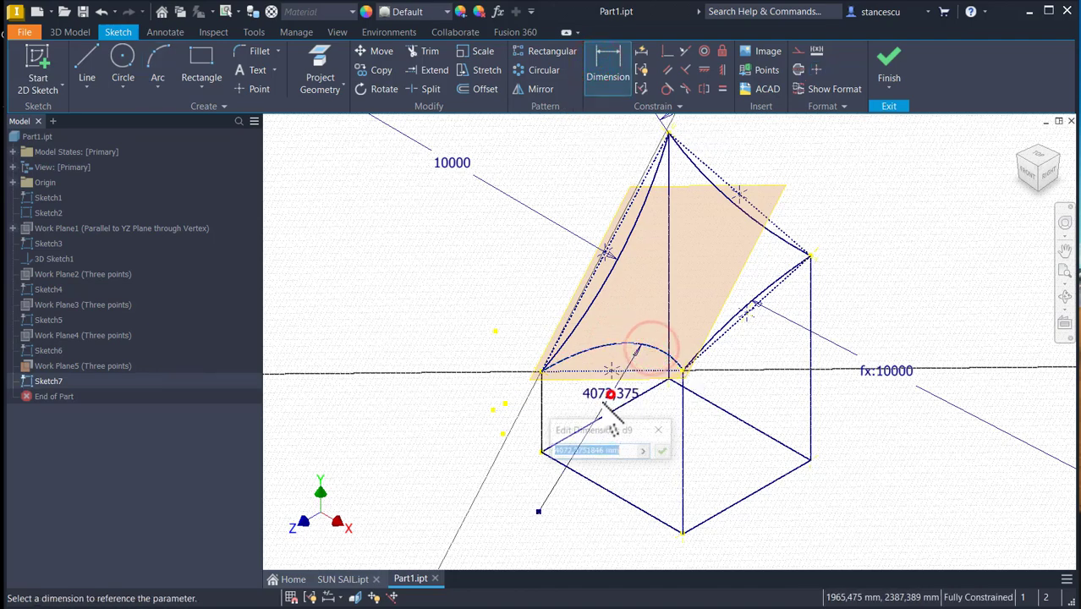
{"action": "left_click", "coordinate": [467, 167]}
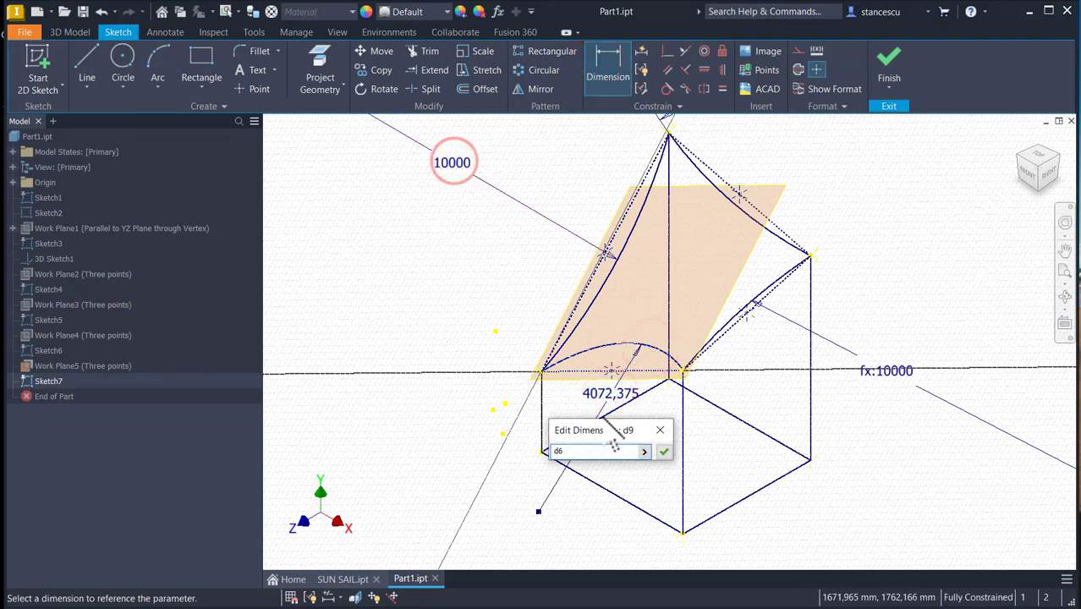
{"action": "left_click", "coordinate": [667, 449]}
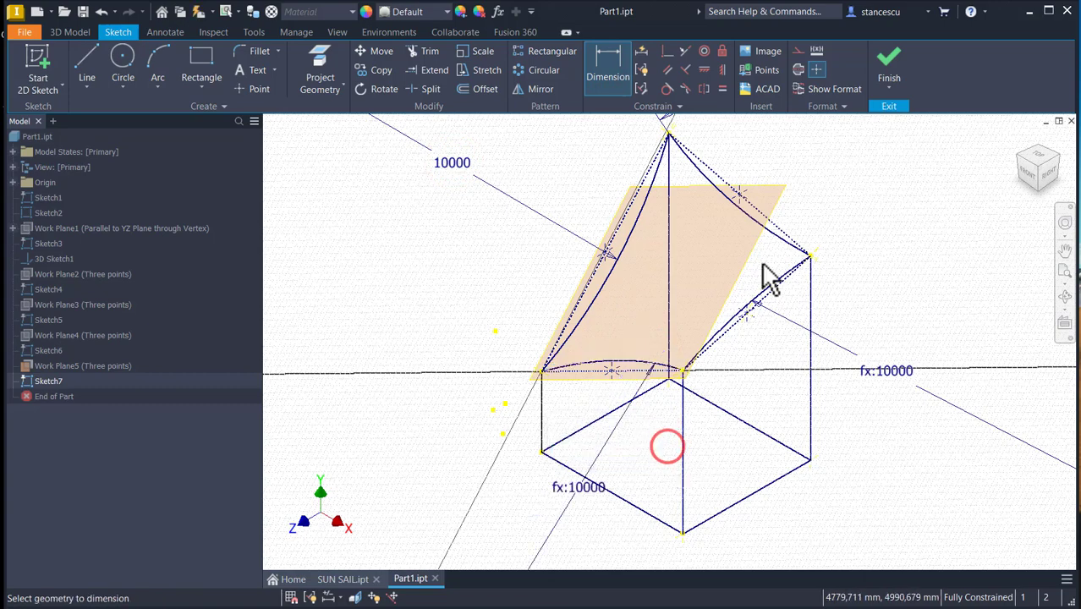
Finish Sketch7 and hide Work Plane5.
{"action": "key", "text": "r"}
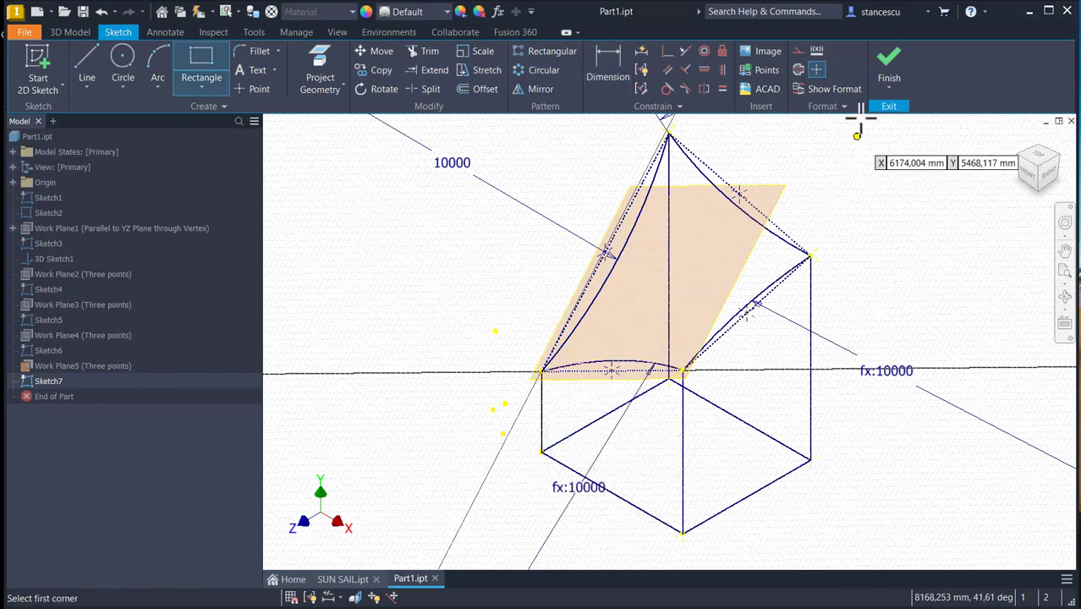
{"action": "left_click", "coordinate": [888, 71]}
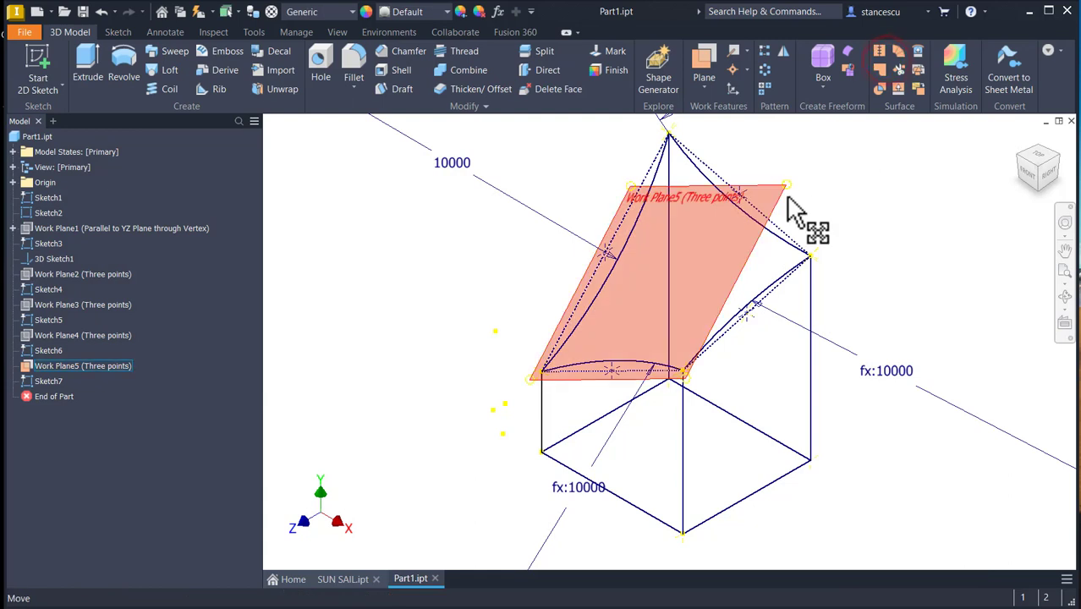
{"action": "right_click", "coordinate": [784, 205]}
{"action": "left_click", "coordinate": [817, 216]}
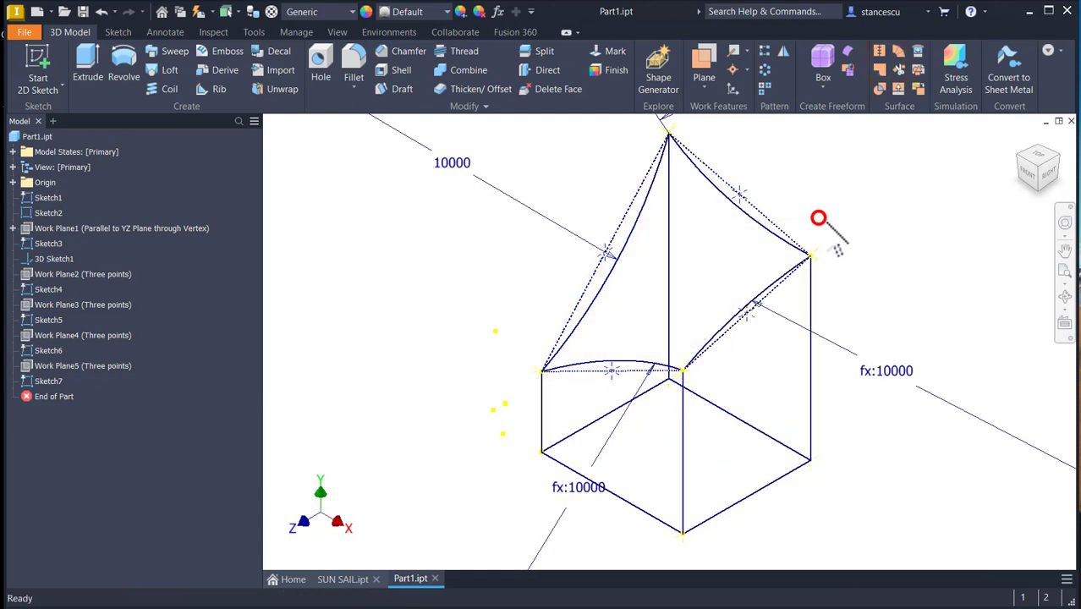
Hide Sketch1 and 3D Sketch1.
{"action": "left_click", "coordinate": [35, 198]}
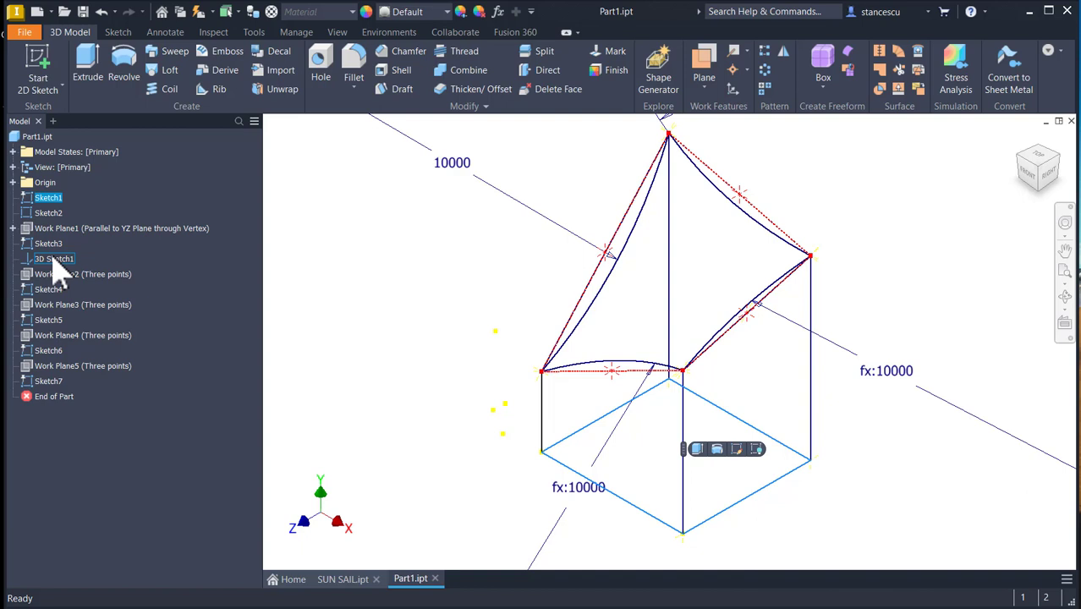
{"action": "left_click", "coordinate": [53, 258], "text": "ctrl"}
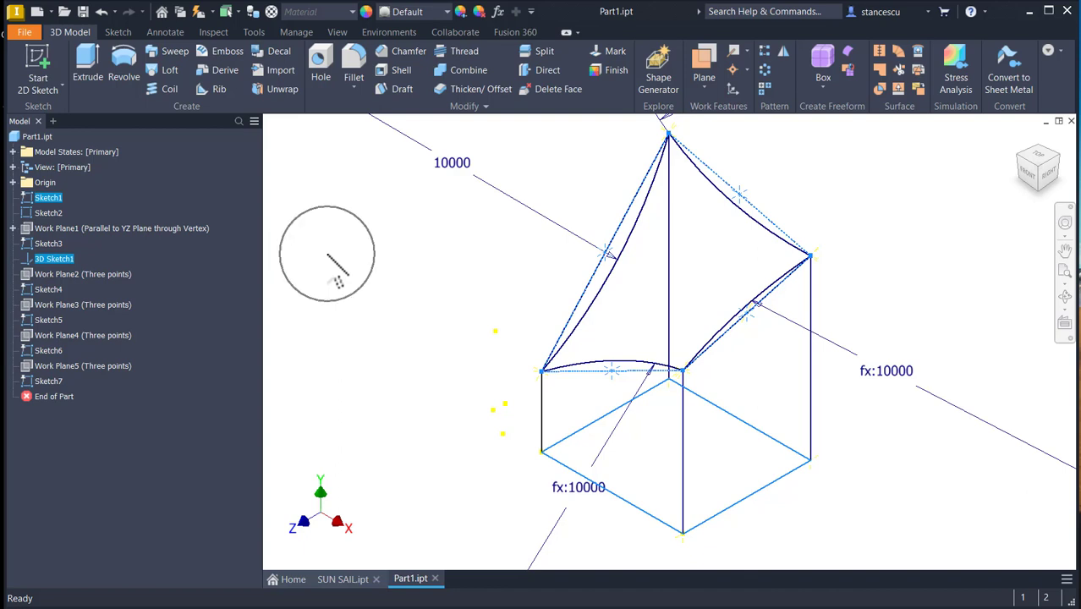
{"action": "right_click", "coordinate": [52, 259]}
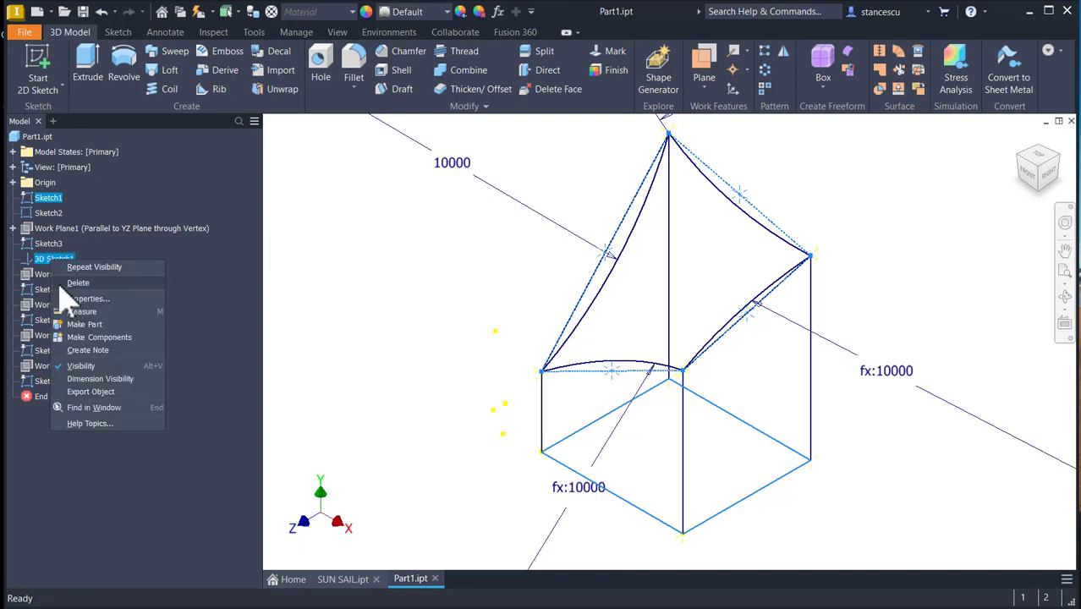
{"action": "left_click", "coordinate": [81, 366]}
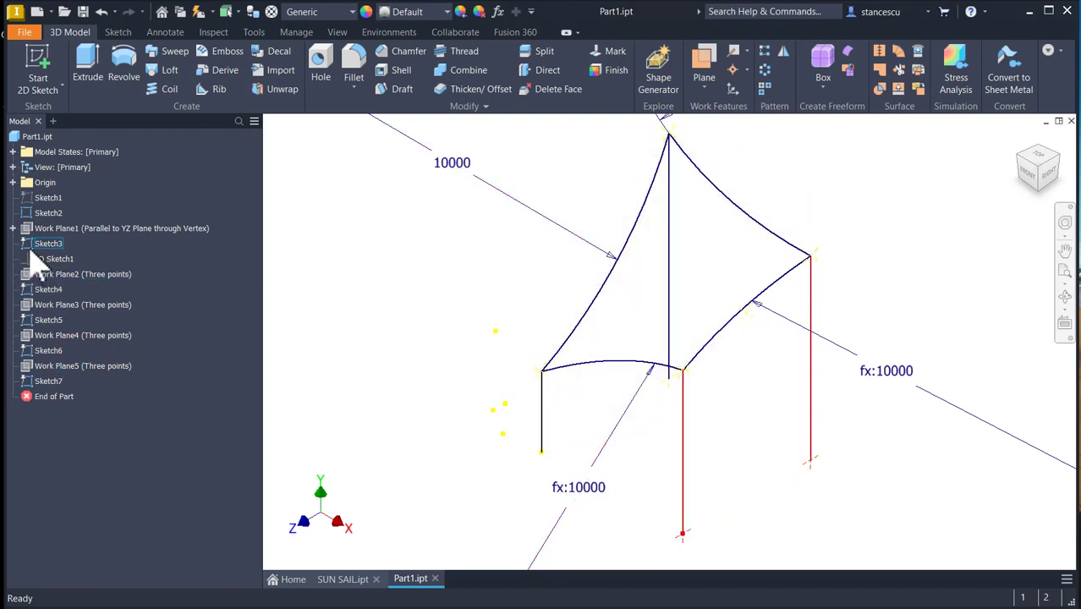
Turn off dimension visibility for Sketch4 through Sketch7.
{"action": "right_click", "coordinate": [34, 289]}
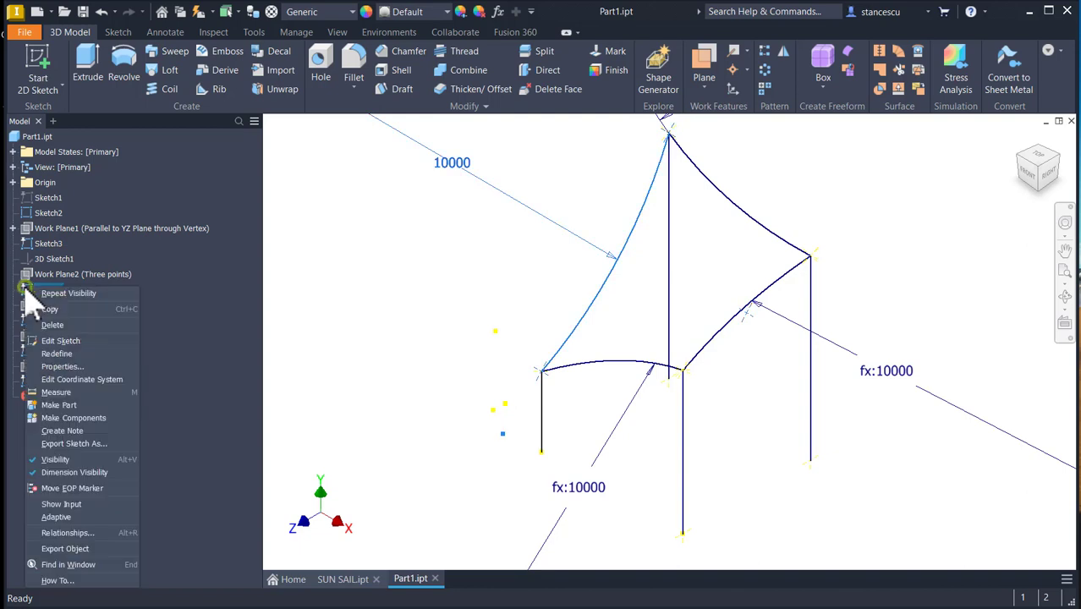
{"action": "left_click", "coordinate": [319, 255]}
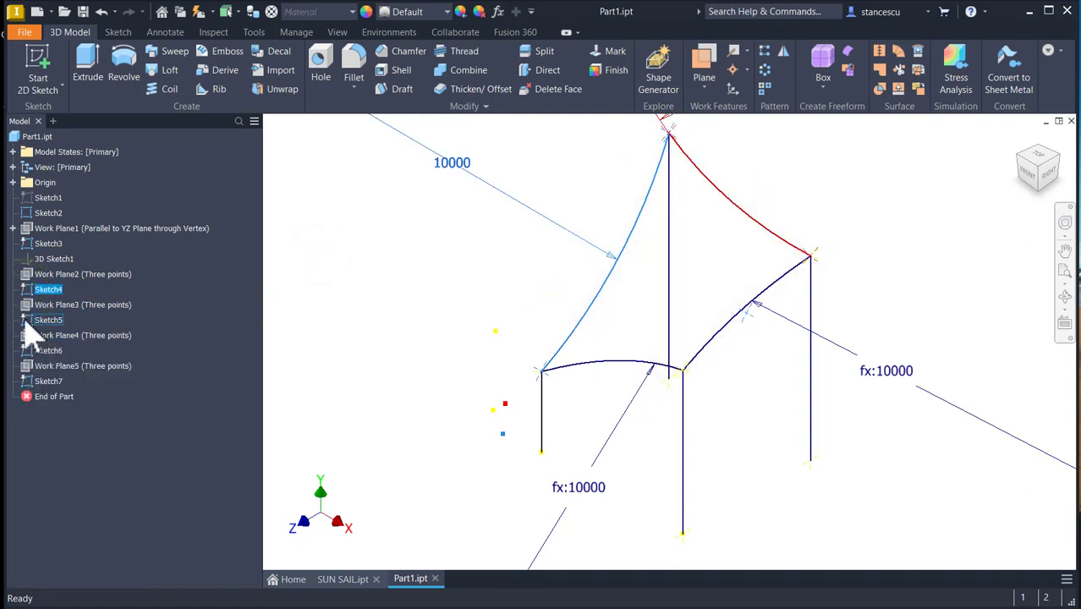
{"action": "left_click", "coordinate": [34, 320], "text": "ctrl"}
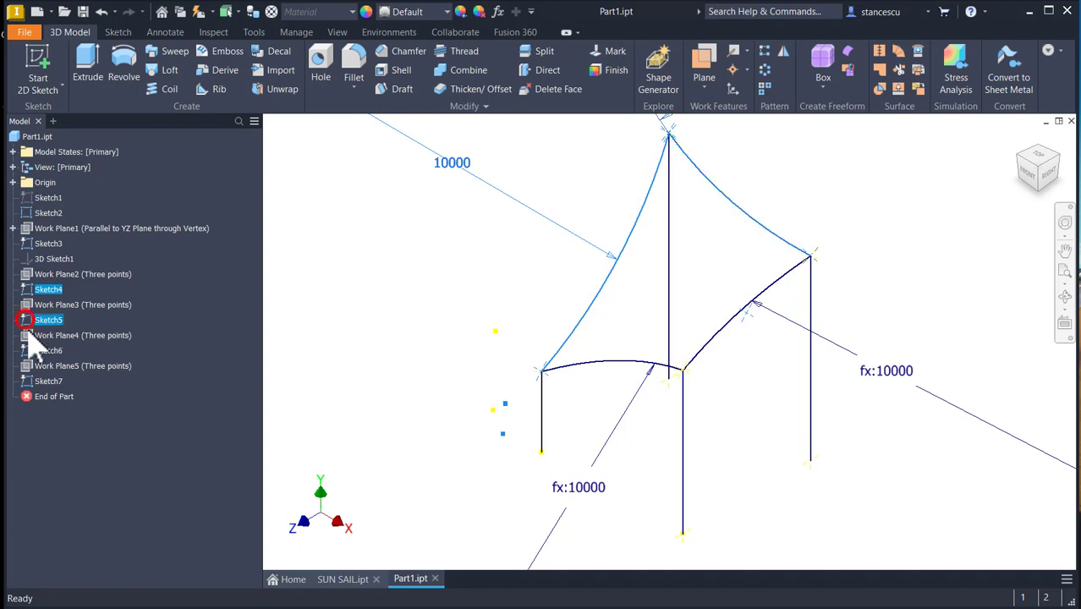
{"action": "left_click", "coordinate": [30, 350], "text": "ctrl"}
{"action": "left_click", "coordinate": [32, 381], "text": "ctrl"}
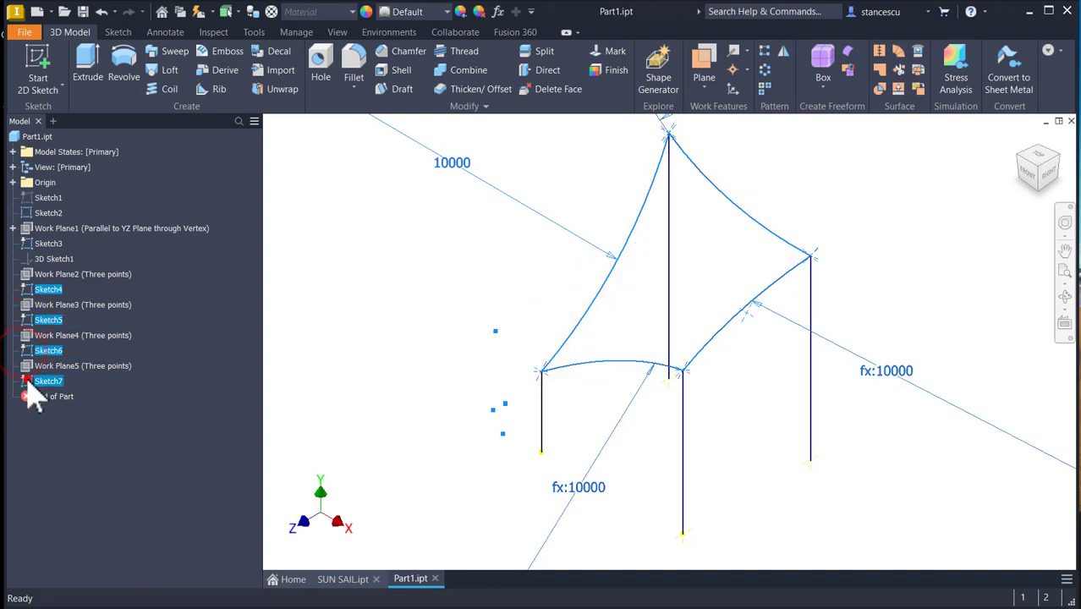
{"action": "right_click", "coordinate": [32, 394]}
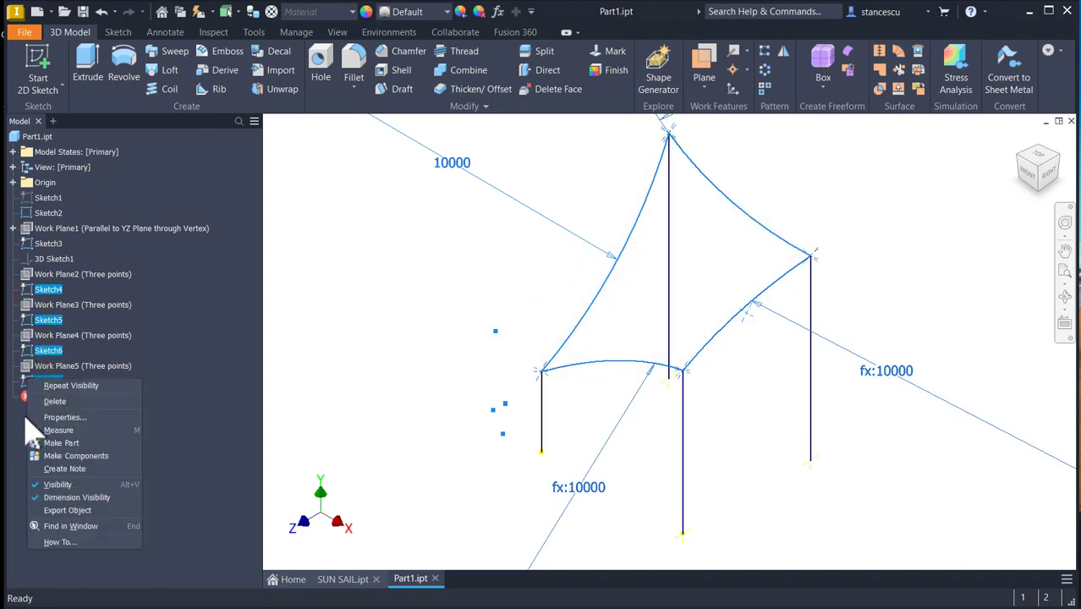
{"action": "left_click", "coordinate": [58, 497]}
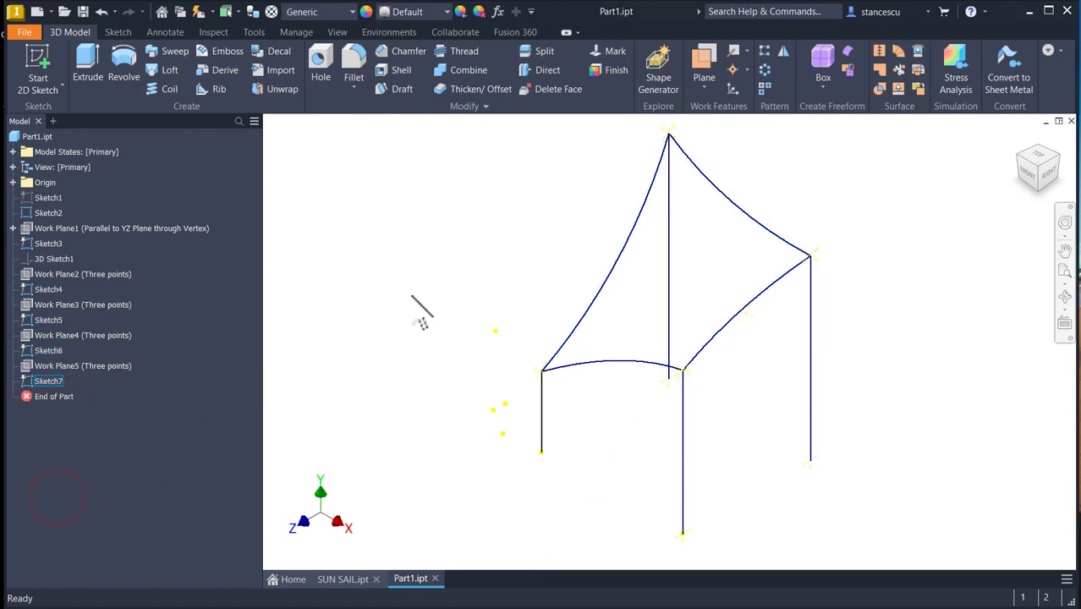
{"action": "middle_click_drag", "start_coordinate": [434, 311], "coordinate": [434, 307], "text": "shift"}
{"action": "key", "text": "F6"}
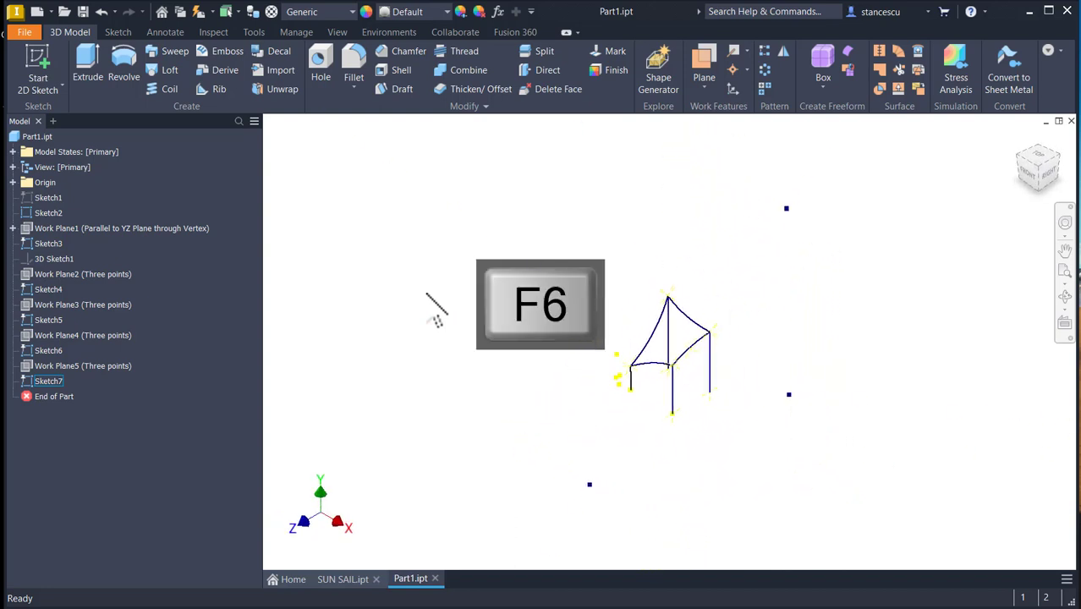
{"action": "mouse_move", "coordinate": [743, 245]}
{"action": "left_mouse_down"}
{"action": "mouse_move", "coordinate": [744, 286]}
{"action": "mouse_move", "coordinate": [724, 314]}
{"action": "mouse_move", "coordinate": [649, 355]}
{"action": "left_mouse_up"}
{"action": "middle_click_drag", "start_coordinate": [660, 372], "coordinate": [880, 152], "text": "shift"}
Start a Boundary Patch bounded by the arcs Sketch4, Sketch7, Sketch6 and Sketch5.
{"action": "left_click", "coordinate": [881, 69]}
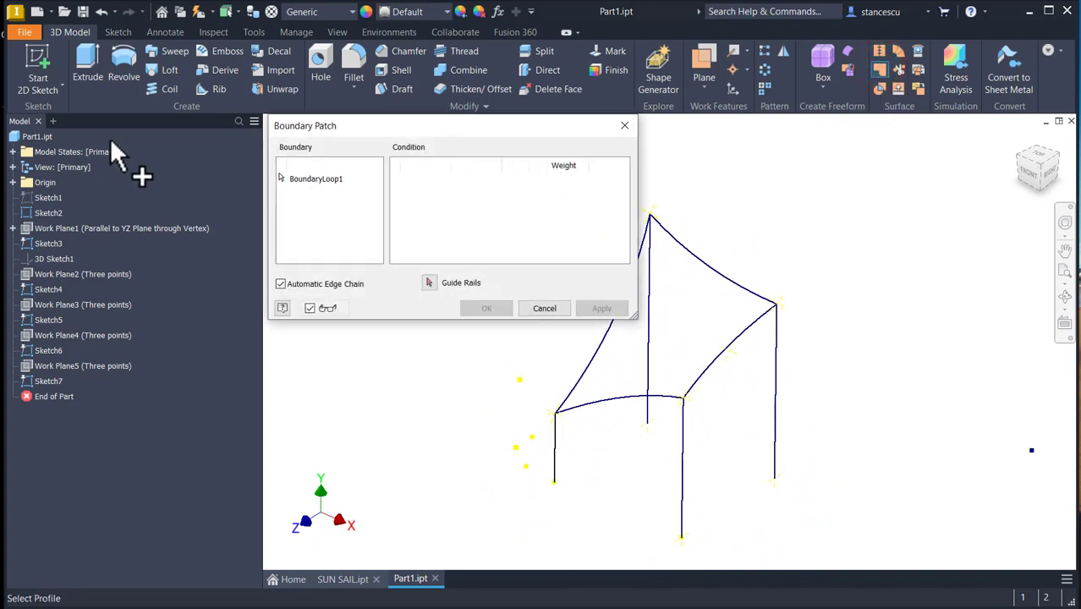
{"action": "middle_click_drag", "start_coordinate": [748, 258], "coordinate": [883, 244]}
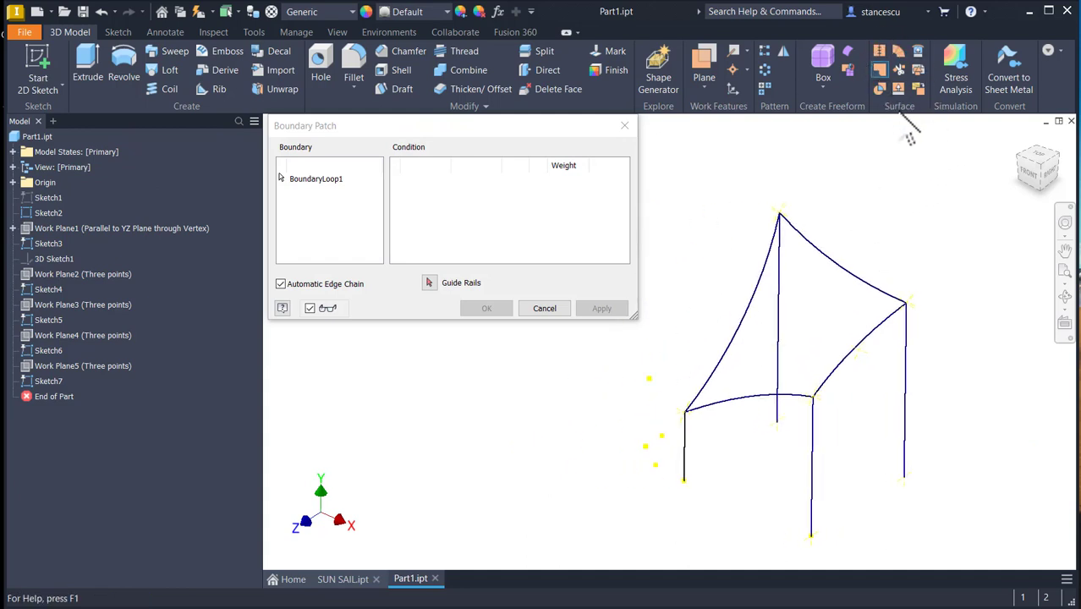
{"action": "left_click", "coordinate": [759, 311]}
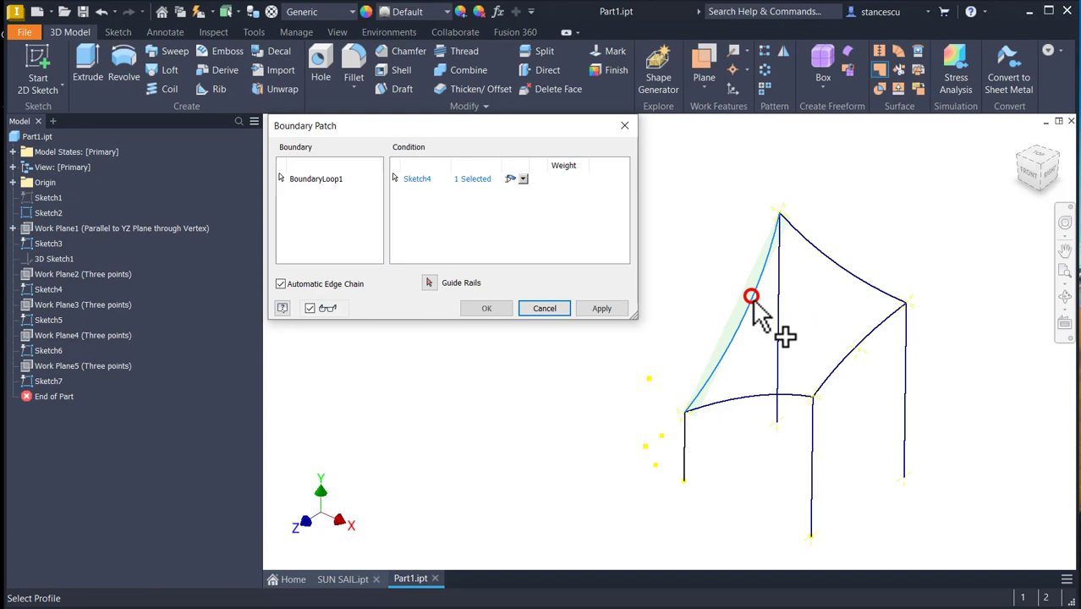
{"action": "left_click", "coordinate": [747, 394]}
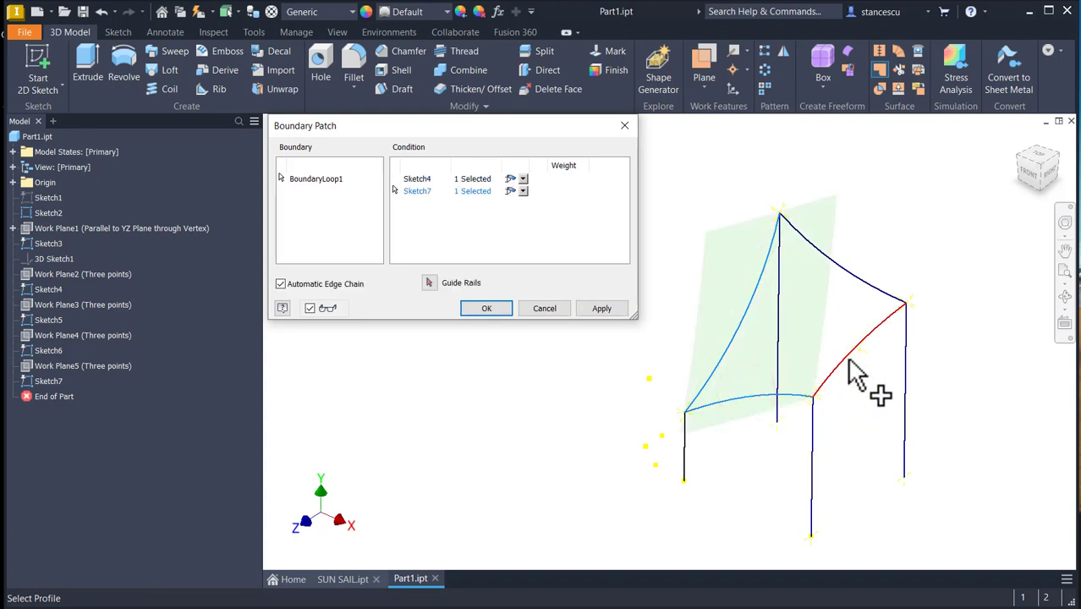
{"action": "left_click", "coordinate": [847, 359]}
{"action": "left_click", "coordinate": [864, 284]}
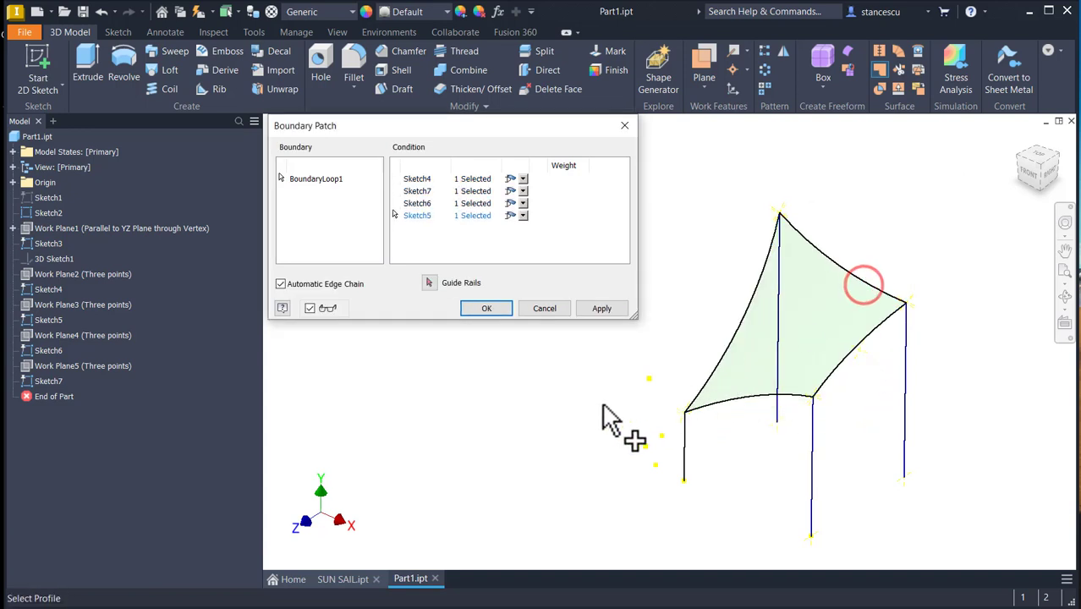
Create Boundary Patch1 and set the Application Options colour scheme to High Contrast.
{"action": "left_click", "coordinate": [482, 308]}
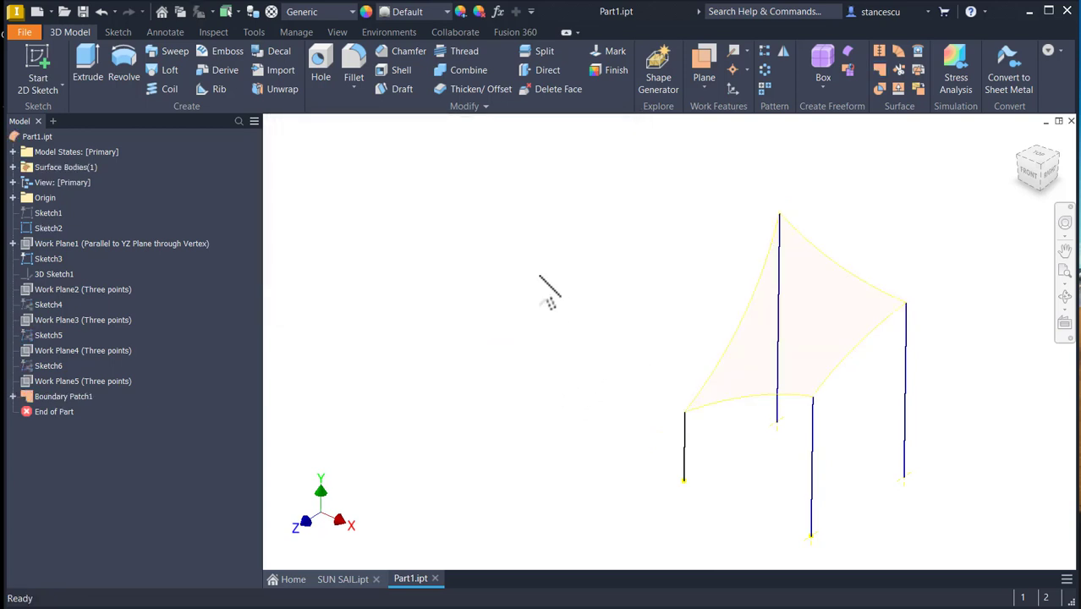
{"action": "left_click", "coordinate": [536, 272]}
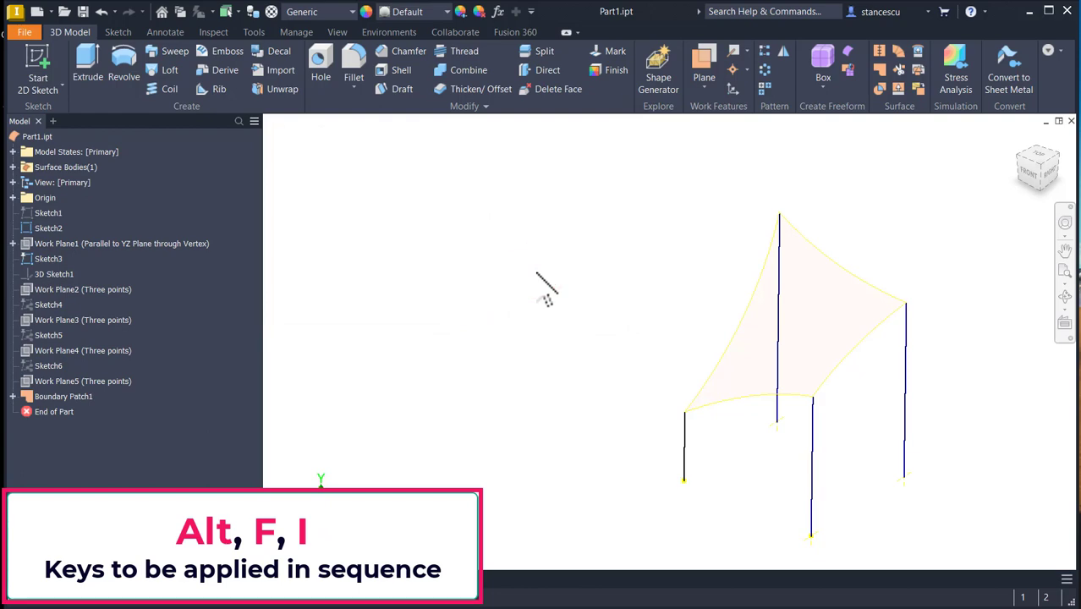
{"action": "key", "text": "alt"}
{"action": "key", "text": "f"}
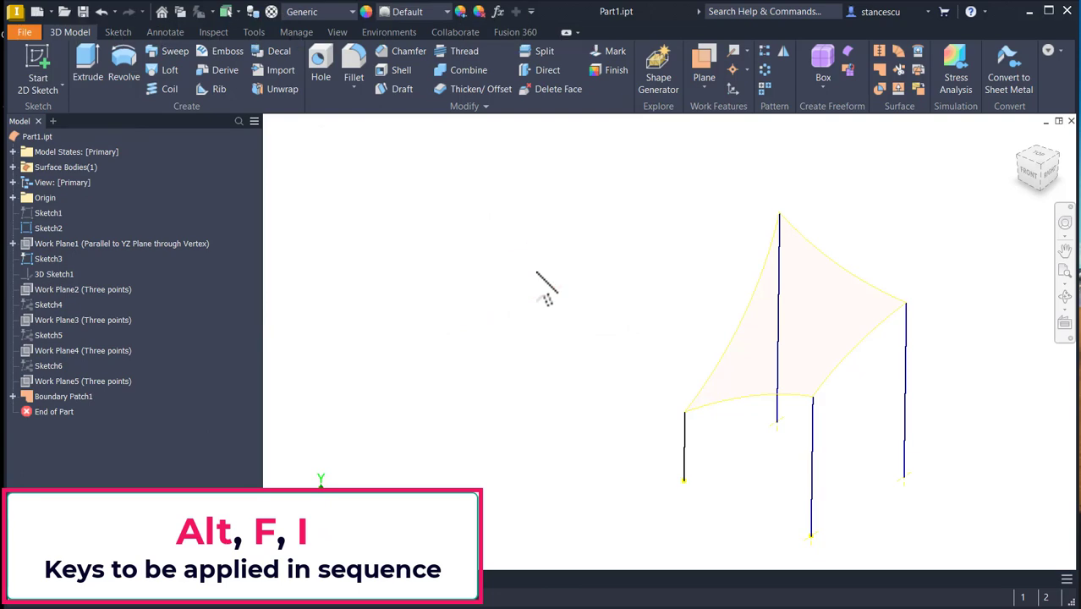
{"action": "key", "text": "i"}
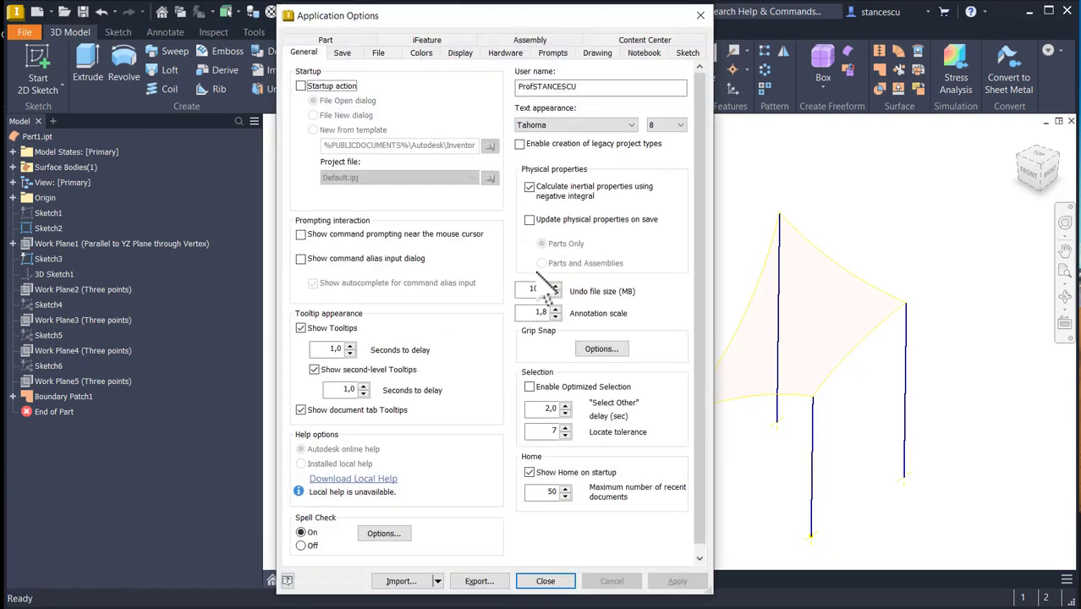
{"action": "left_click", "coordinate": [421, 53]}
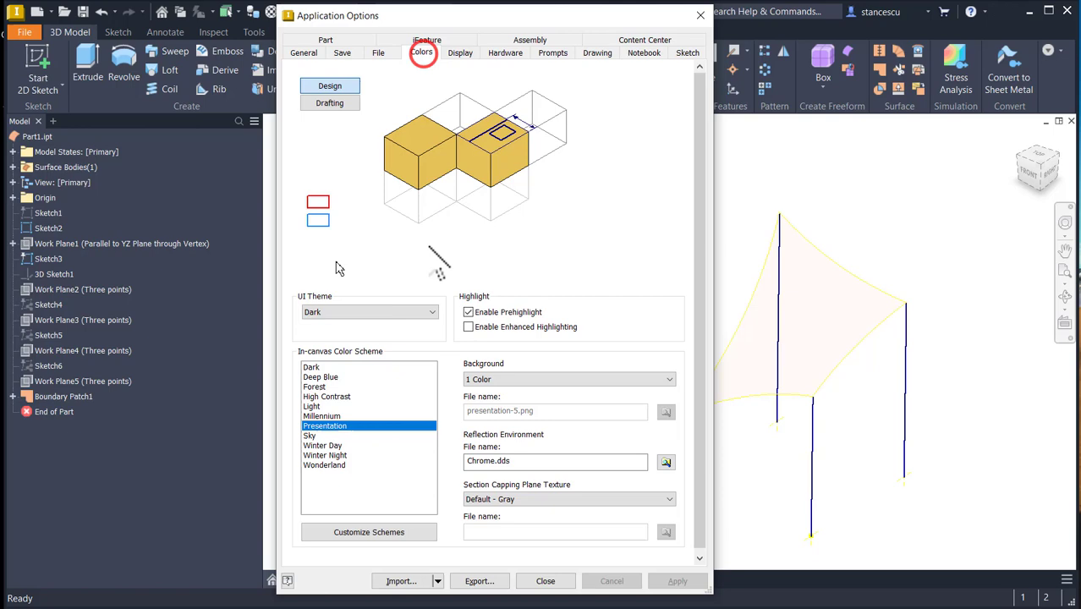
{"action": "left_click", "coordinate": [347, 397]}
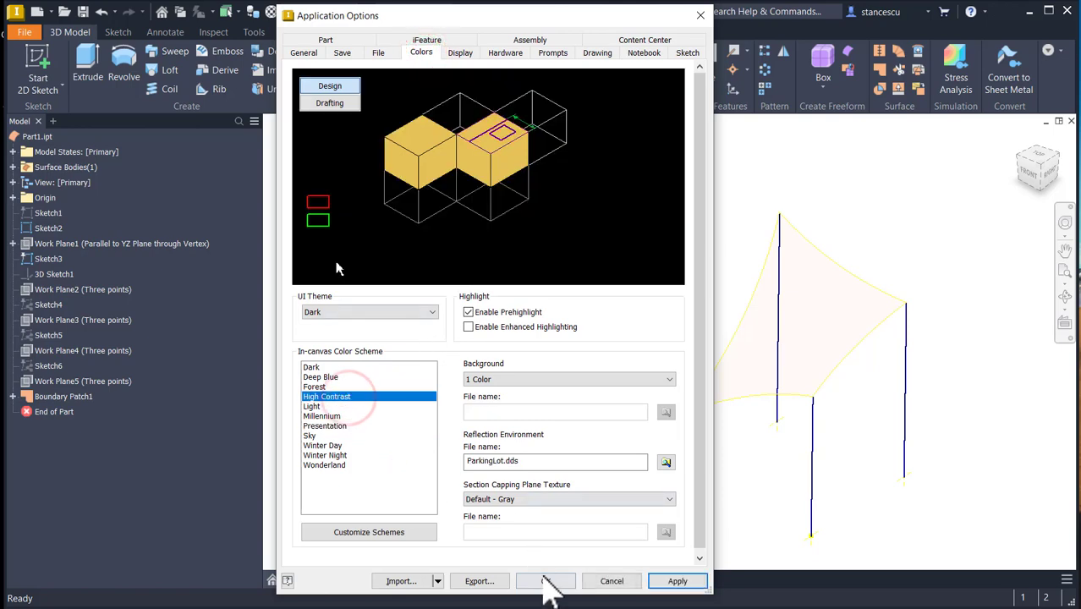
{"action": "left_click", "coordinate": [544, 581]}
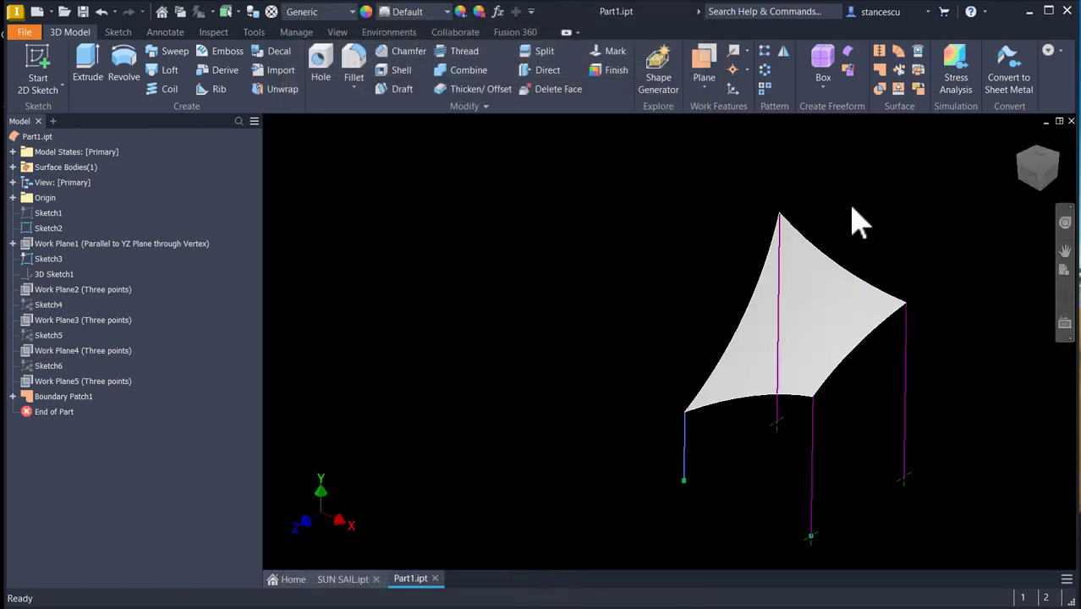
{"action": "middle_click_drag", "start_coordinate": [854, 212], "coordinate": [838, 244], "text": "shift"}
{"action": "key", "text": "F6"}
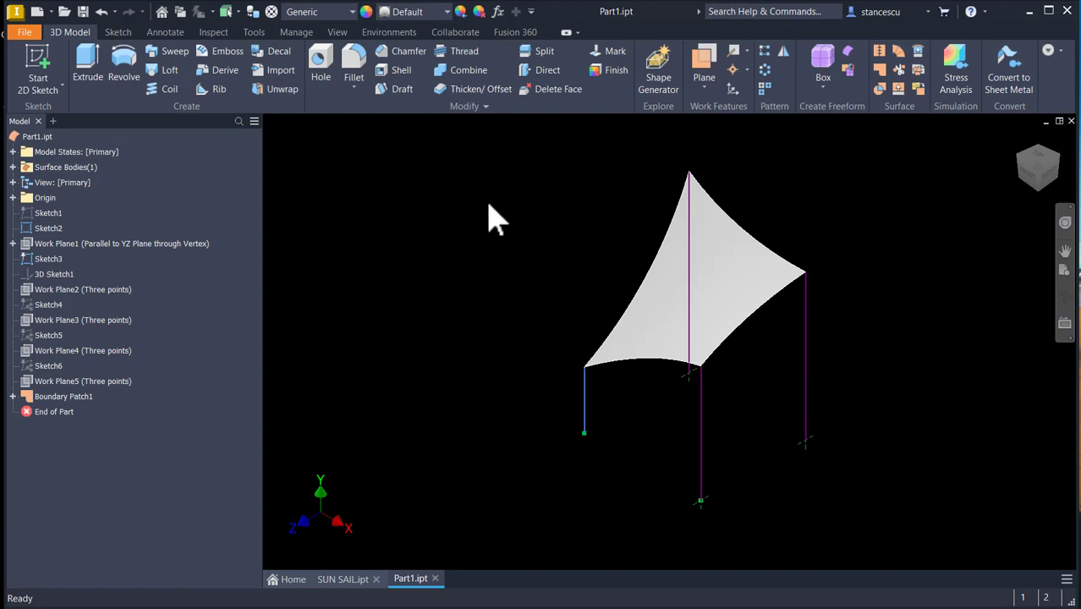
Thicken the sail face by 3 mm into a new solid body (Thicken1).
{"action": "left_click", "coordinate": [469, 91]}
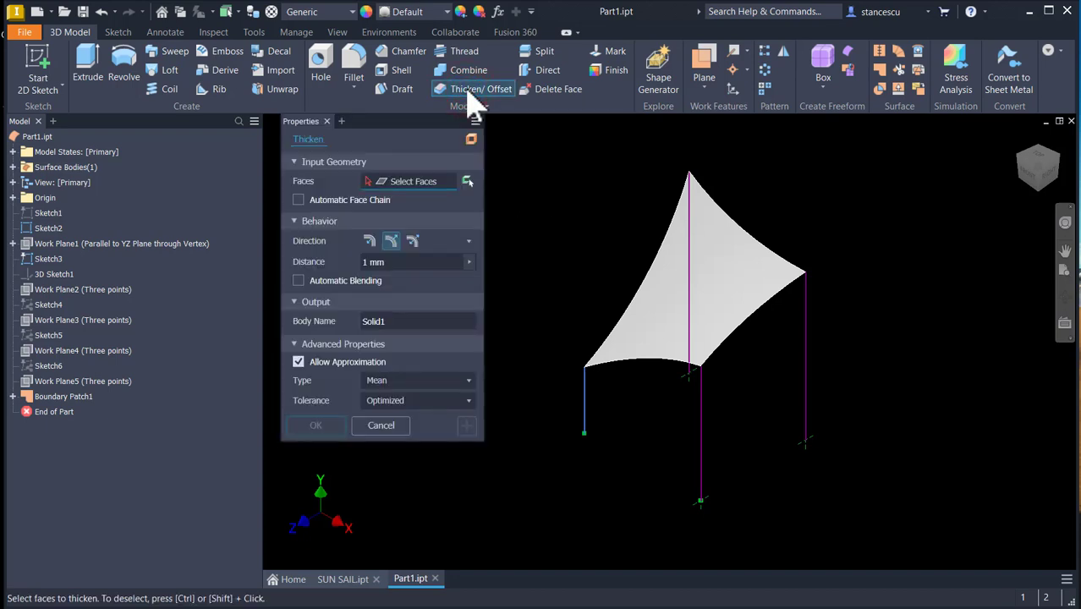
{"action": "left_click", "coordinate": [649, 314]}
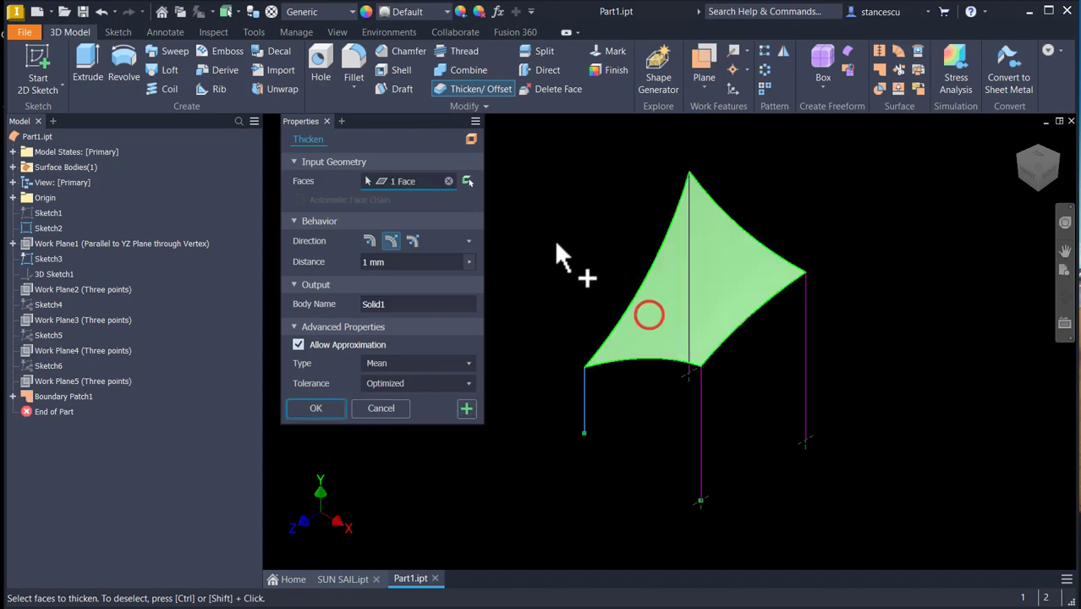
{"action": "left_click", "coordinate": [431, 261]}
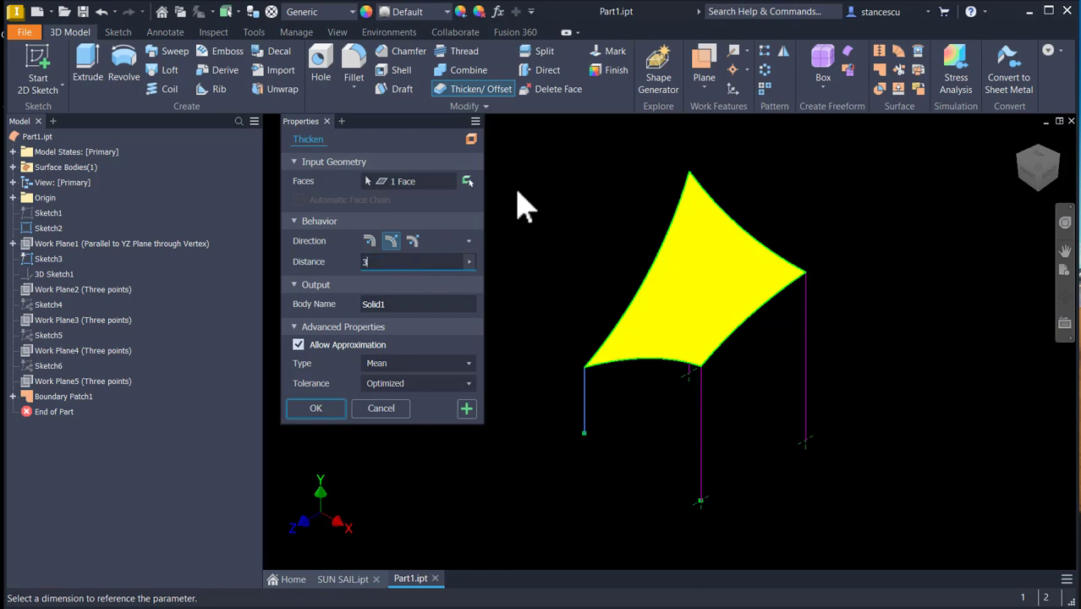
{"action": "left_click", "coordinate": [316, 408]}
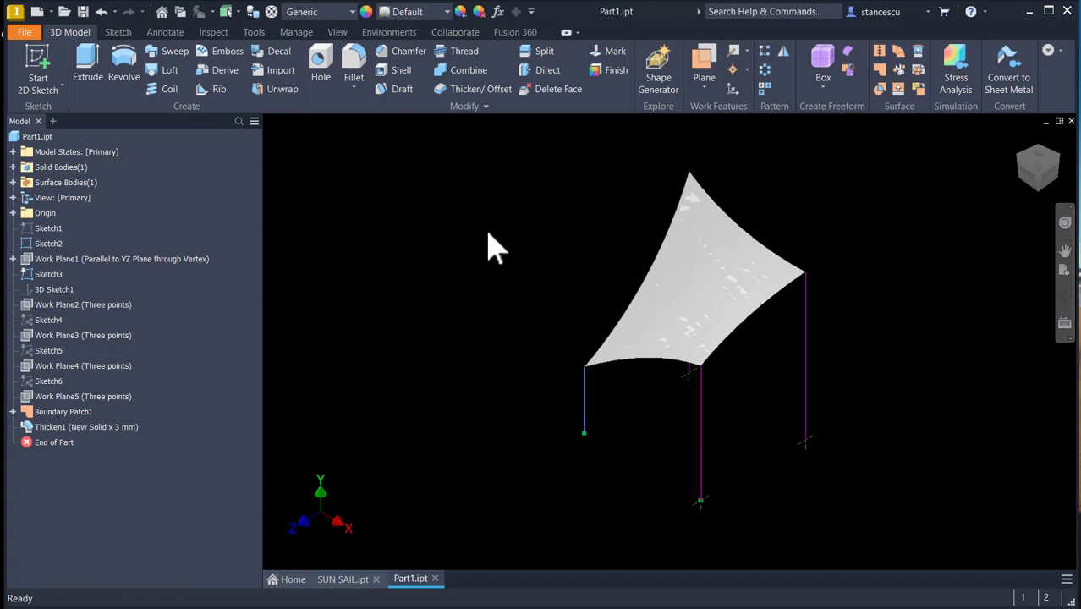
Hide Boundary Patch1 and orbit to inspect the thickened sail.
{"action": "right_click", "coordinate": [43, 415]}
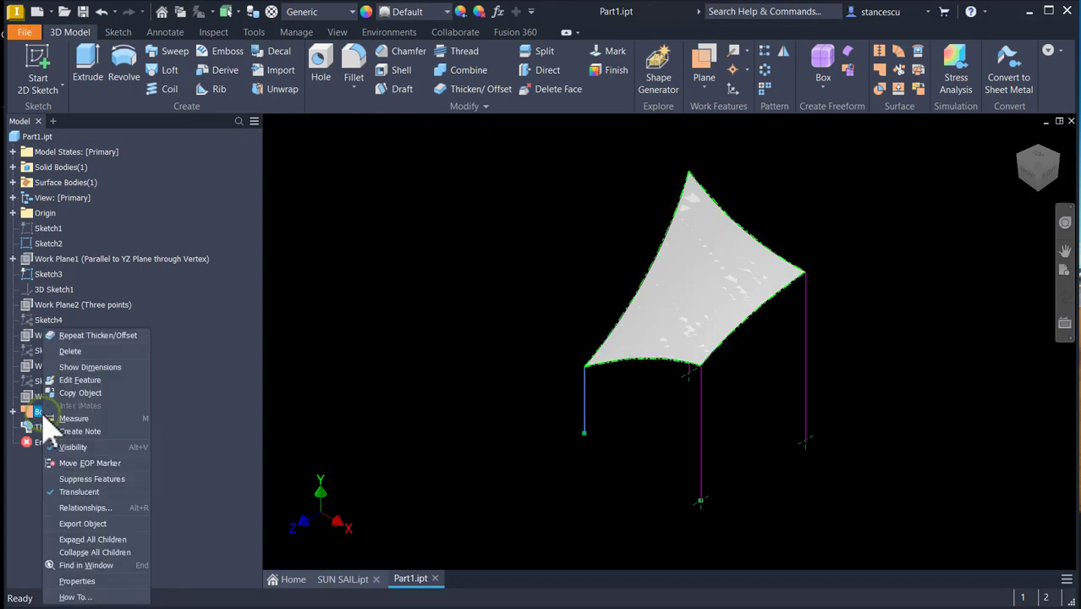
{"action": "left_click", "coordinate": [77, 447]}
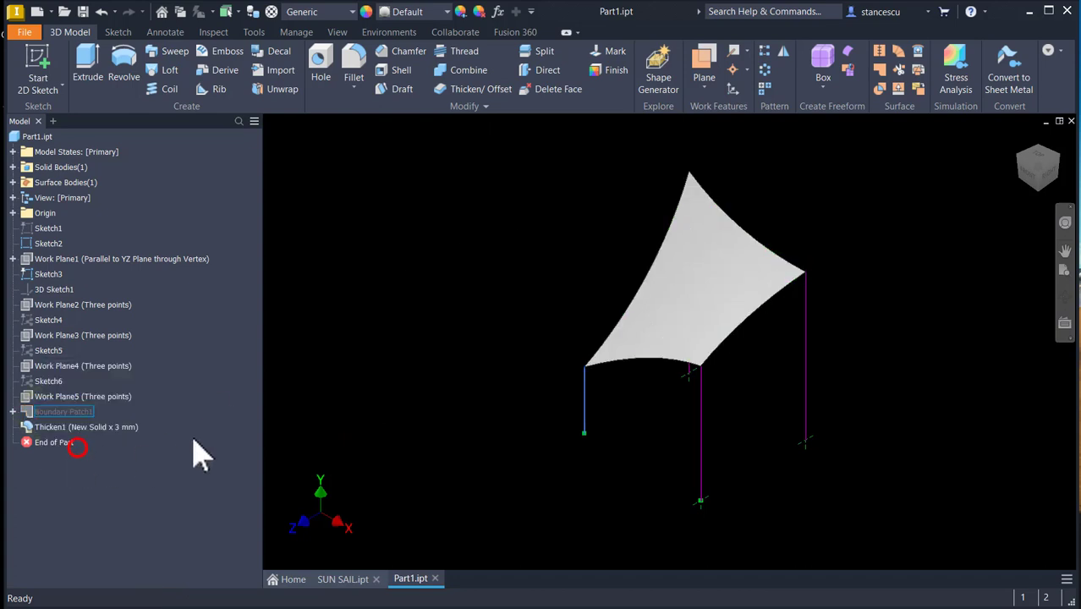
{"action": "middle_click_drag", "start_coordinate": [459, 330], "coordinate": [520, 247], "text": "shift"}
Return to the Home isometric view showing the whole sail on its four posts.
{"action": "key", "text": "F6"}
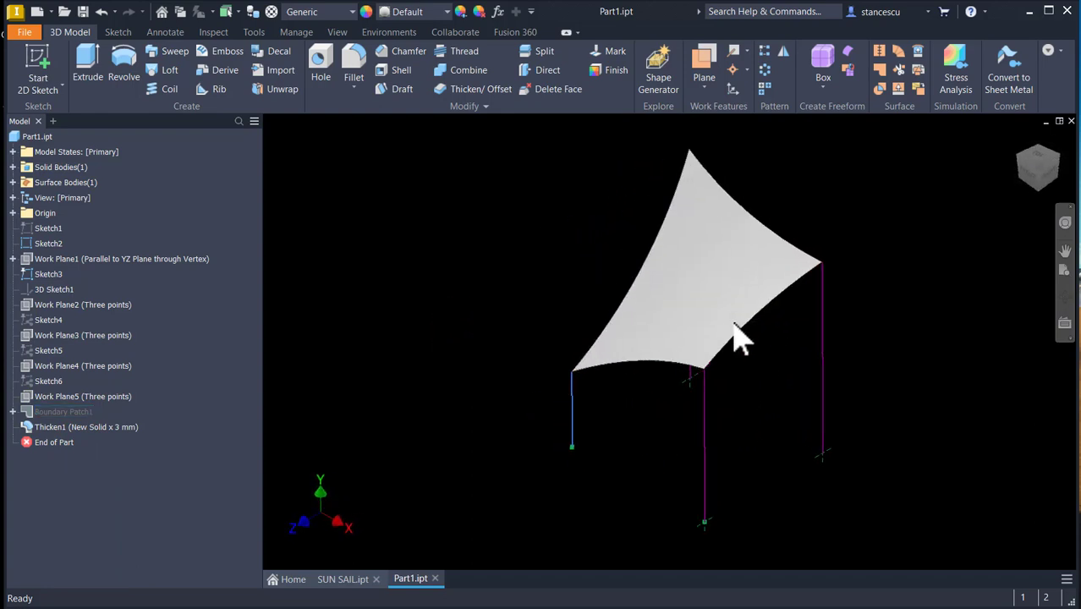
{"action": "scroll", "coordinate": [833, 356], "scroll_direction": "down", "scroll_amount": 6}
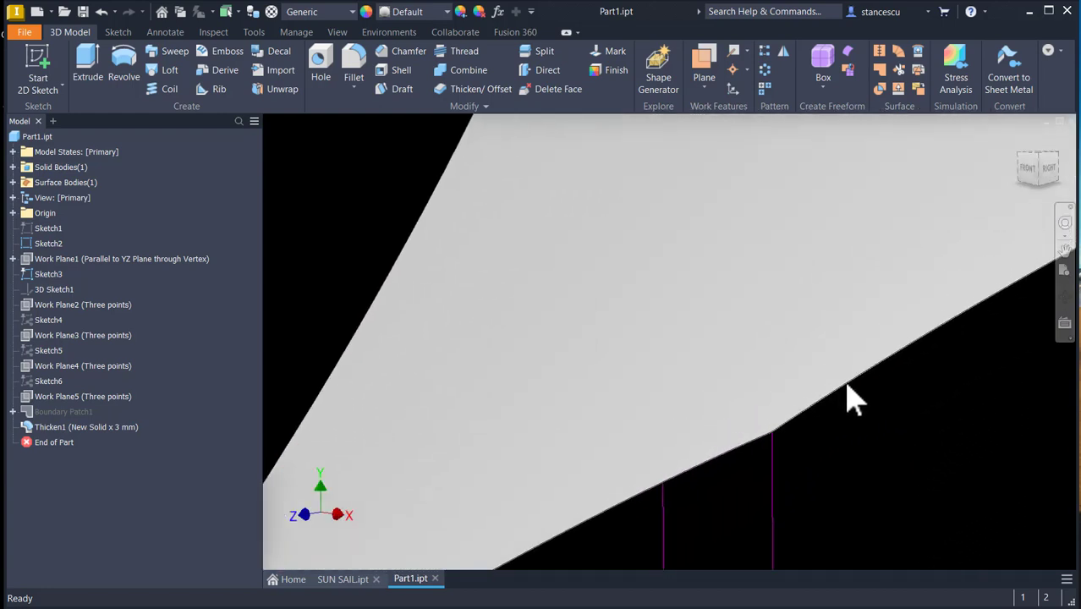
{"action": "scroll", "coordinate": [804, 435], "scroll_direction": "down", "scroll_amount": 5}
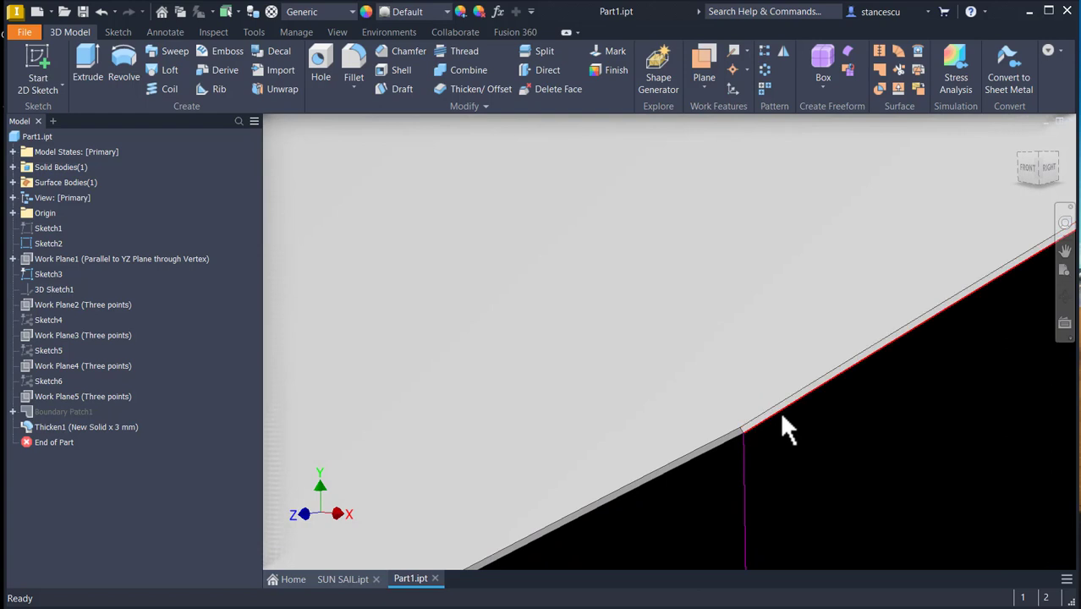
{"action": "scroll", "coordinate": [780, 415], "scroll_direction": "up", "scroll_amount": 1}
{"action": "key", "text": "F6"}
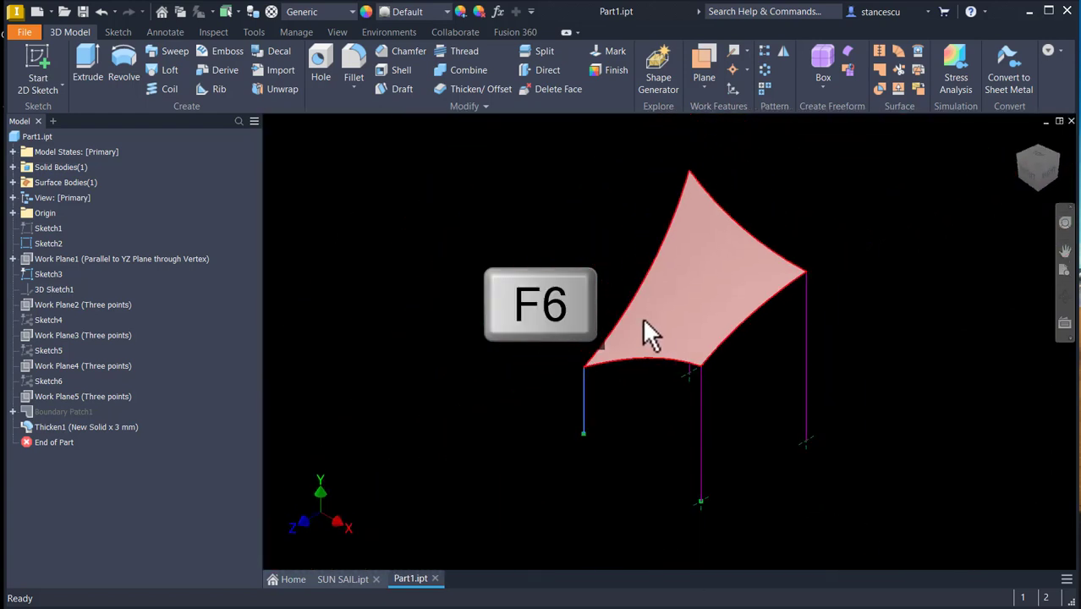
Change the Application Options colour scheme from High Contrast to Presentation.
{"action": "key", "text": "alt"}
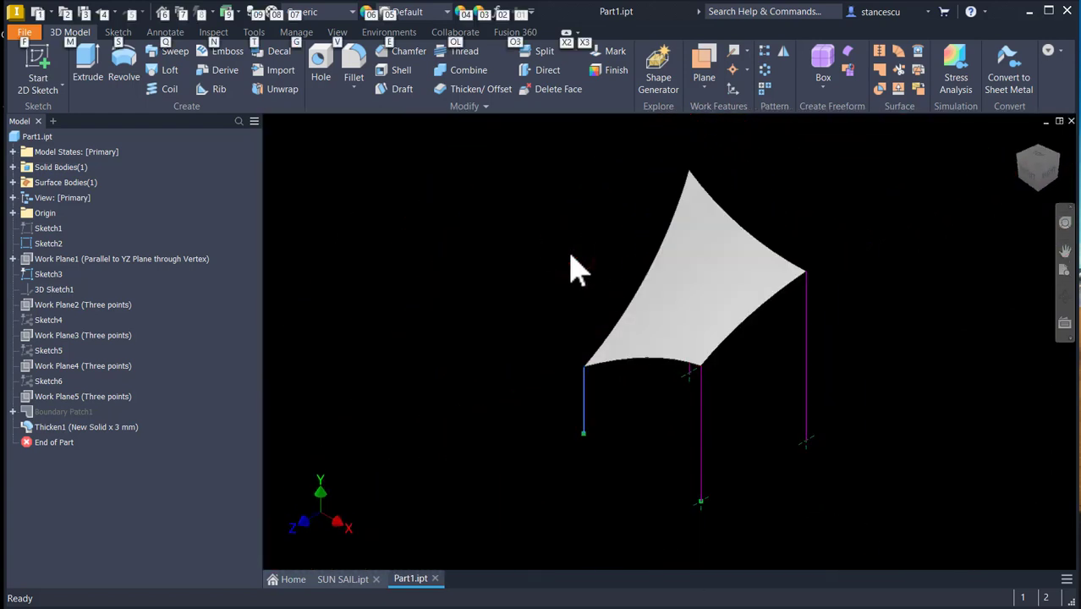
{"action": "key", "text": "f"}
{"action": "key", "text": "o"}
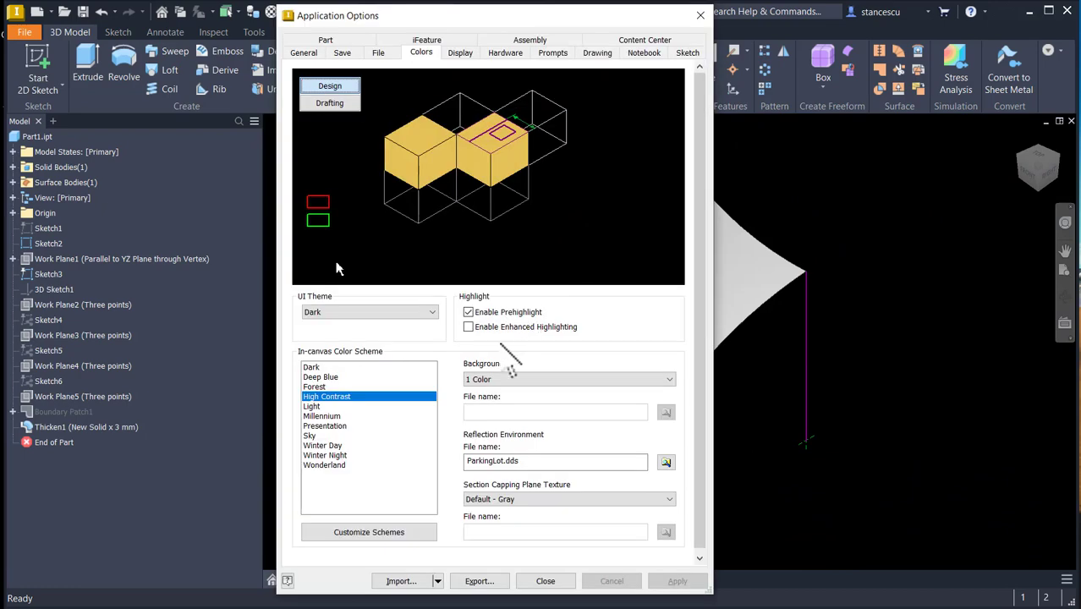
{"action": "left_click", "coordinate": [330, 425]}
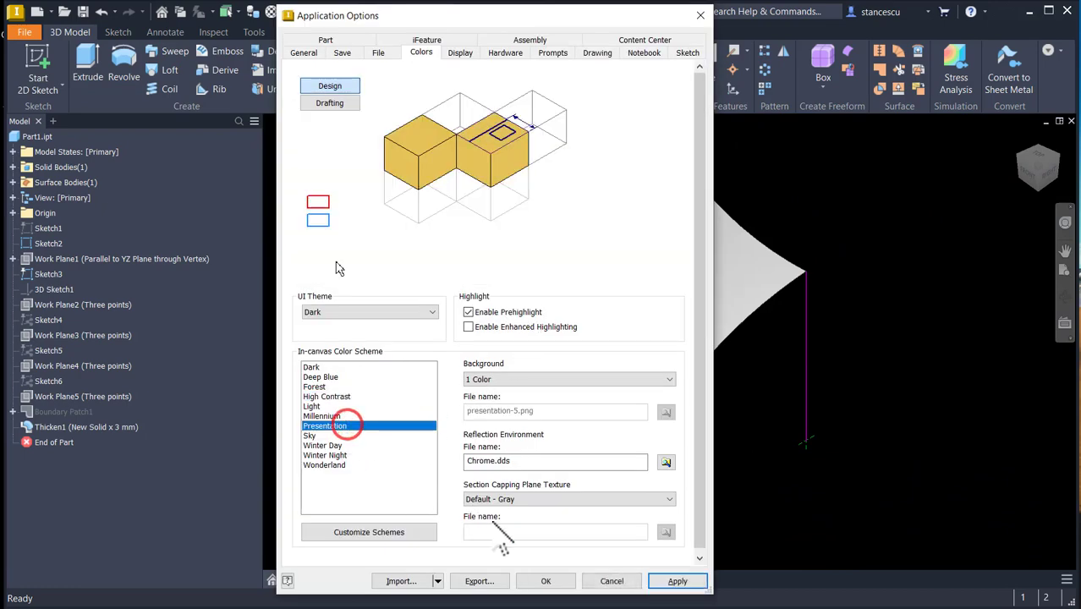
{"action": "left_click", "coordinate": [546, 582]}
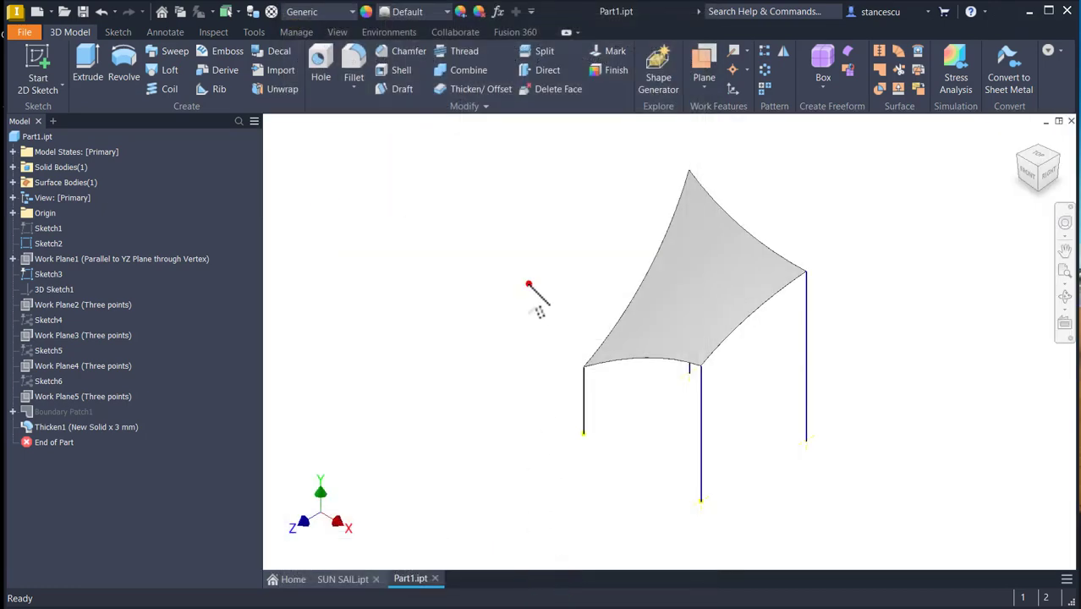
Assign Fabric from the Autodesk Material Library to the sail and orbit to view its stripes.
{"action": "left_click", "coordinate": [326, 12]}
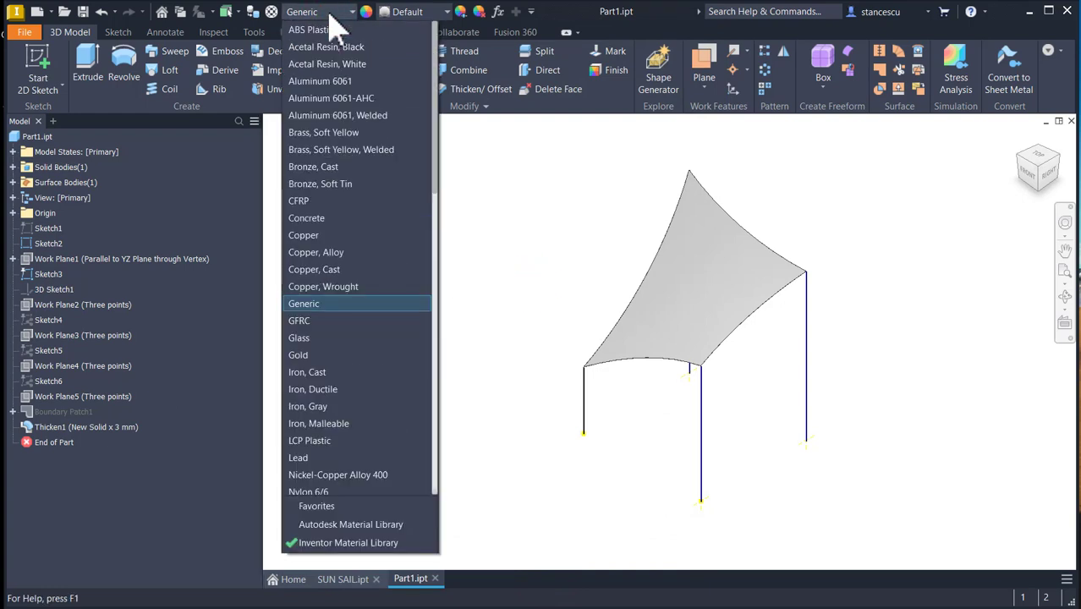
{"action": "left_click", "coordinate": [337, 527]}
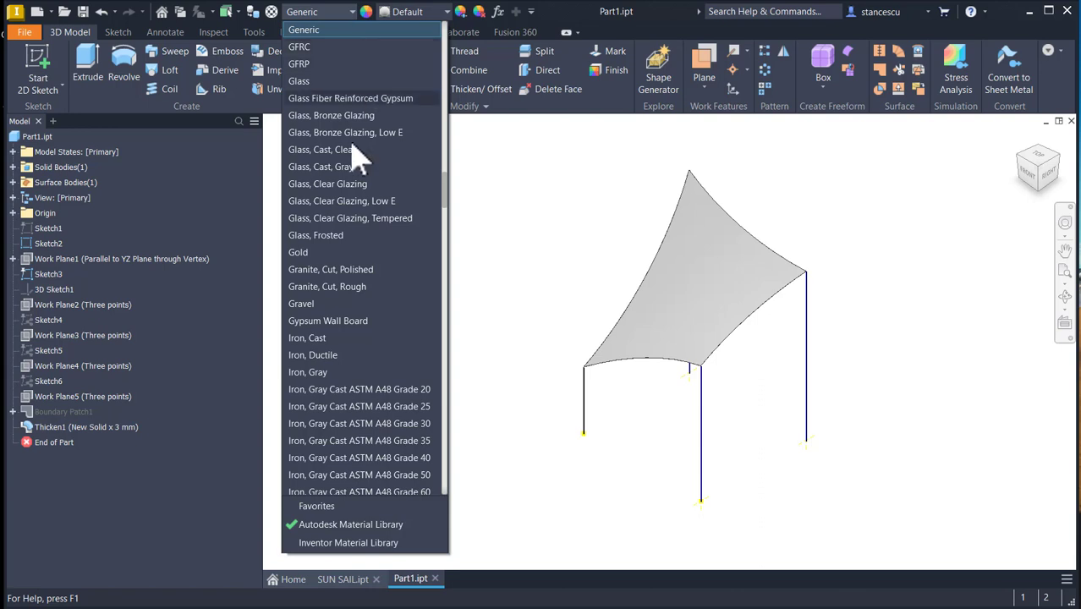
{"action": "scroll", "coordinate": [356, 287], "scroll_direction": "up", "scroll_amount": 1}
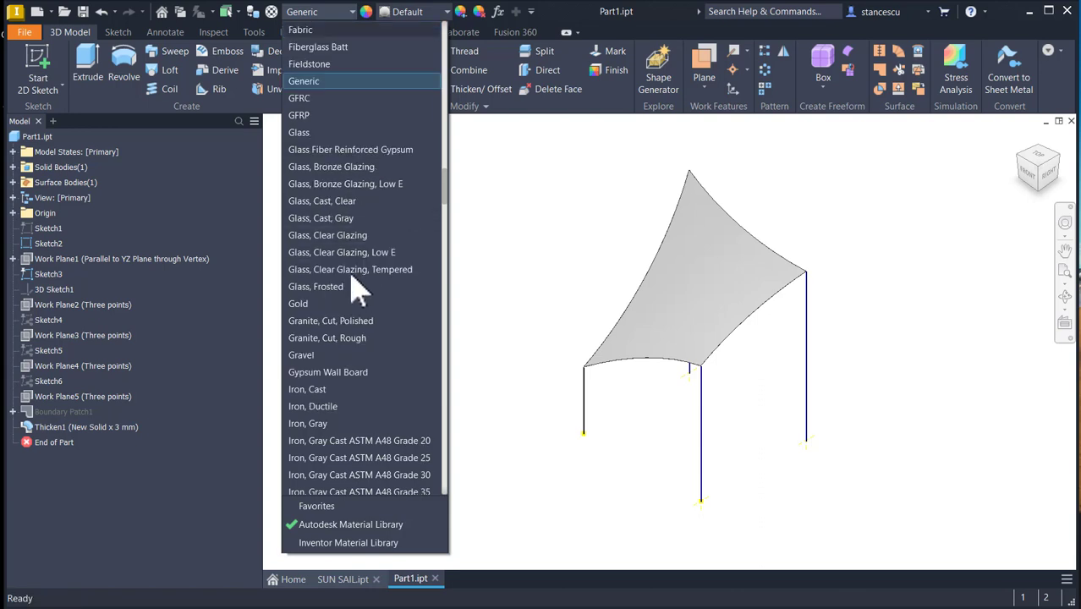
{"action": "left_click", "coordinate": [301, 31]}
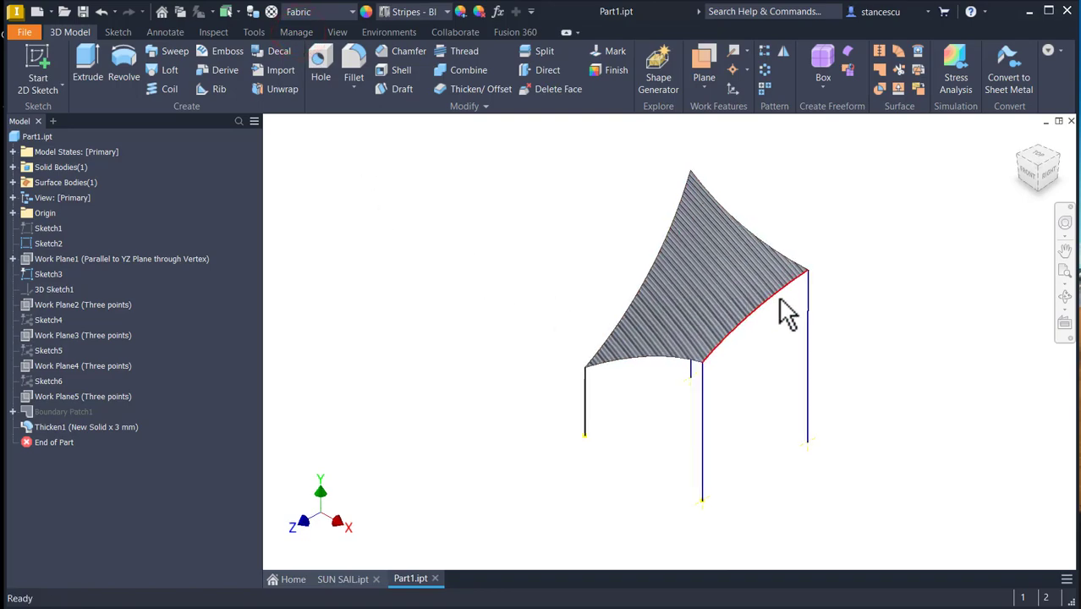
{"action": "middle_click_drag", "start_coordinate": [784, 309], "coordinate": [704, 379], "text": "shift"}
{"action": "scroll", "coordinate": [739, 326], "scroll_direction": "down", "scroll_amount": 5}
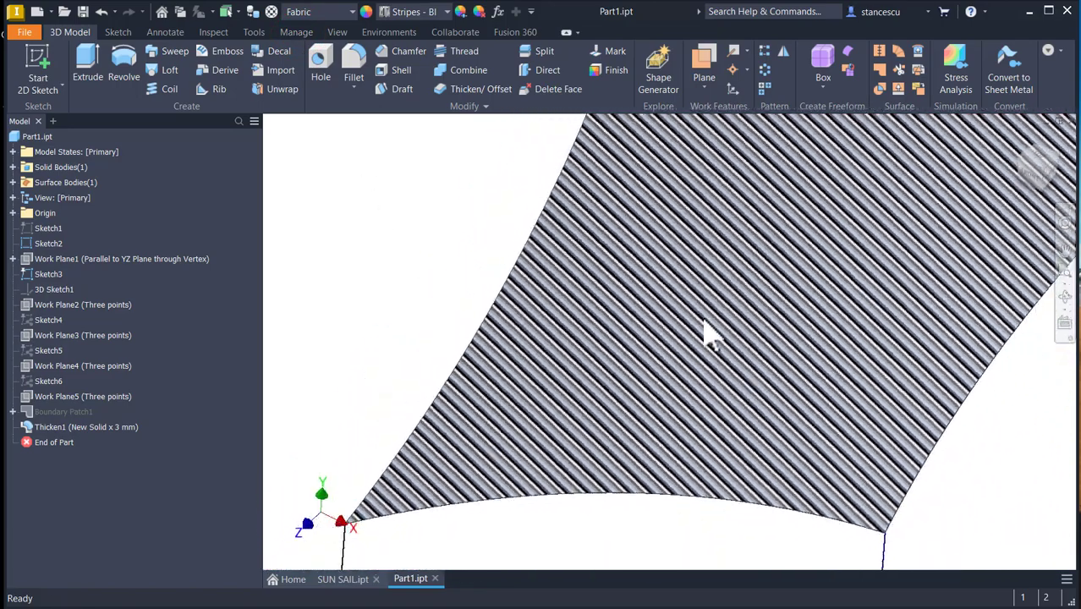
{"action": "scroll", "coordinate": [703, 339], "scroll_direction": "down", "scroll_amount": 2}
{"action": "middle_click_drag", "start_coordinate": [705, 336], "coordinate": [490, 207], "text": "shift"}
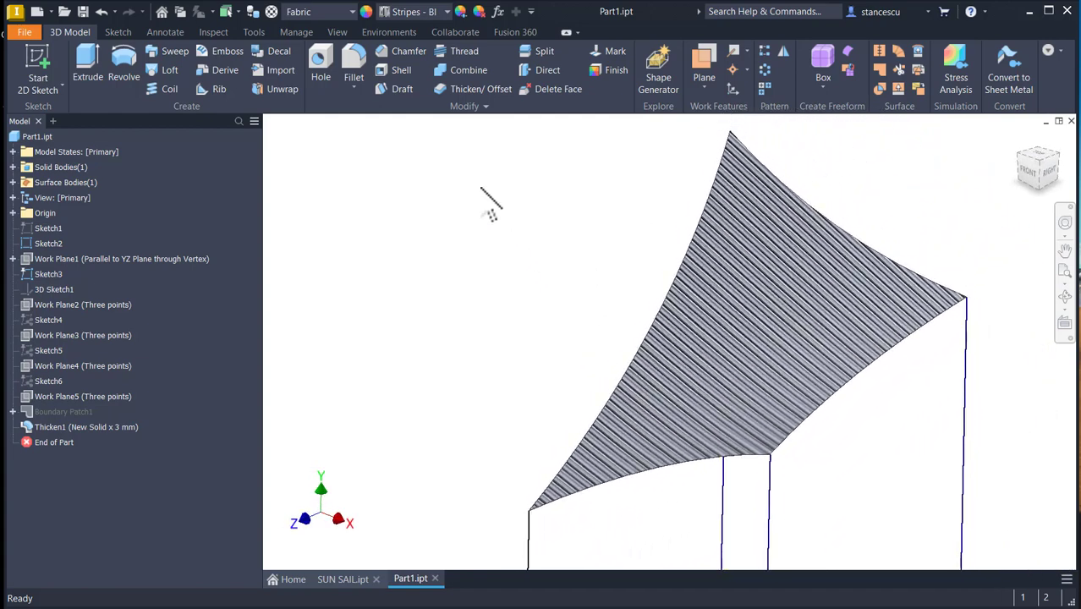
Give the sail the Orange appearance over its Fabric material.
{"action": "left_click", "coordinate": [445, 12]}
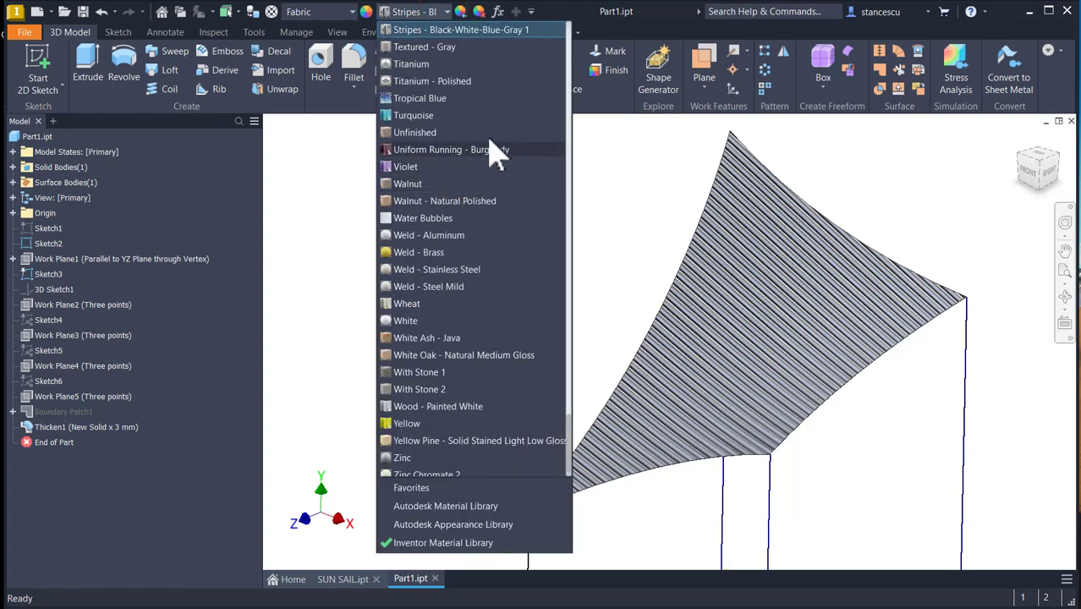
{"action": "scroll", "coordinate": [465, 207], "scroll_direction": "up", "scroll_amount": 10}
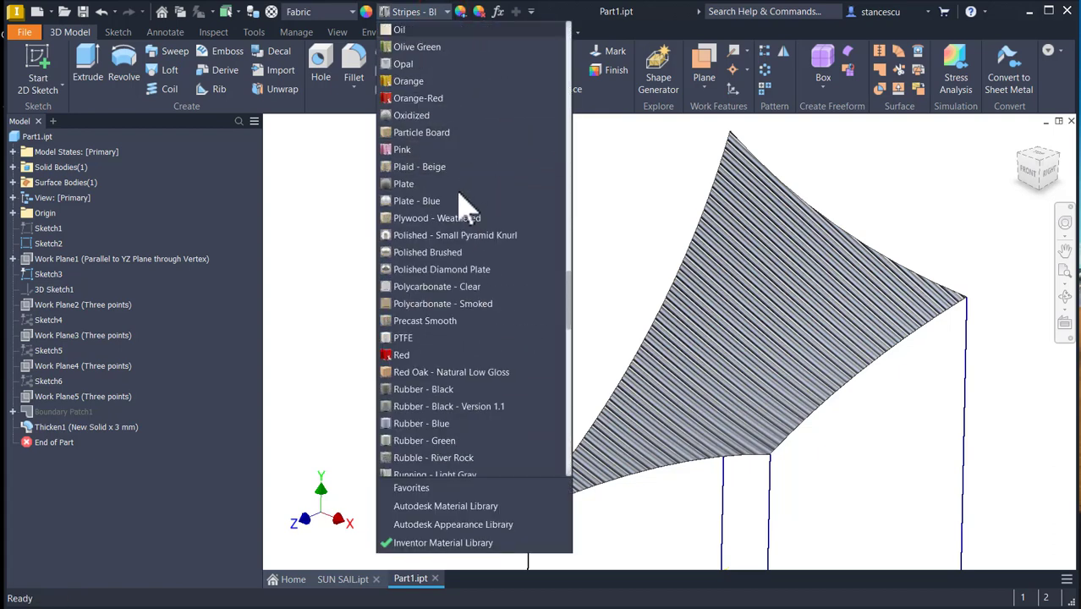
{"action": "left_click", "coordinate": [406, 84]}
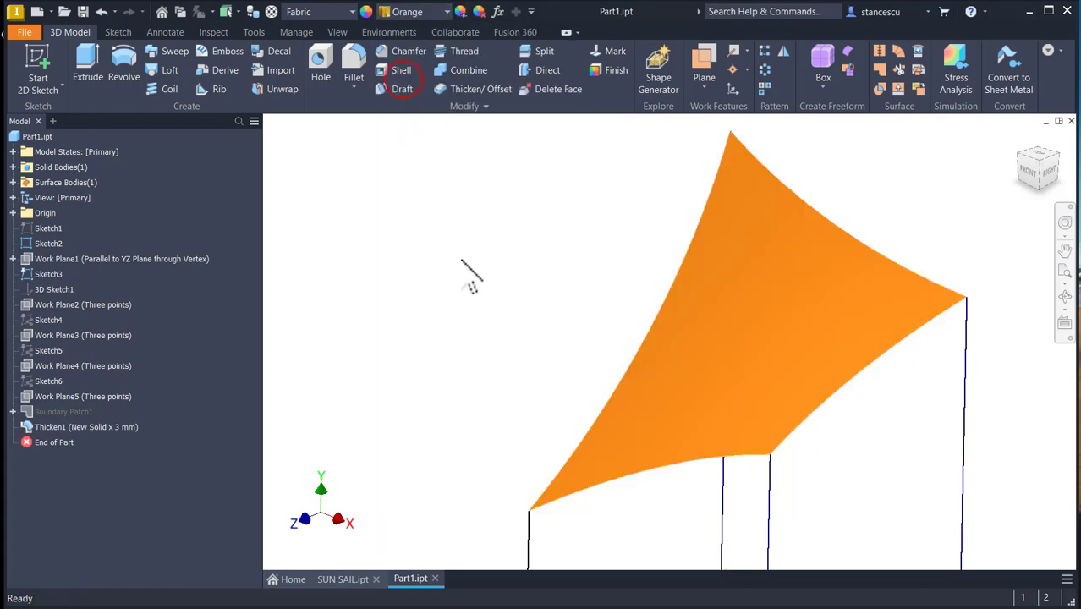
Orbit and zoom in from the side to check the 3 mm thick edge.
{"action": "key", "text": "F6"}
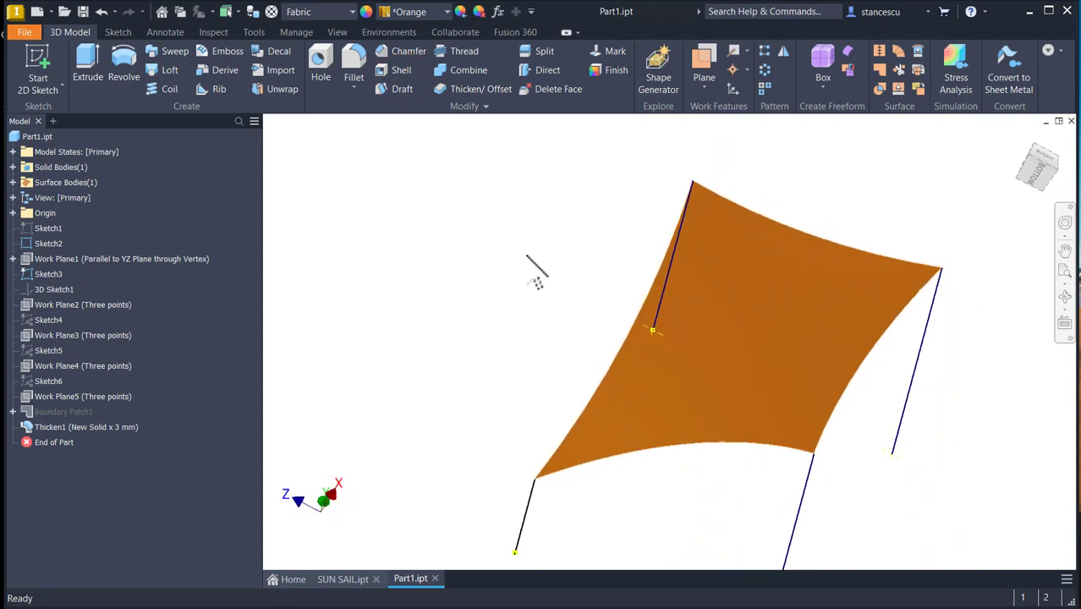
{"action": "middle_click_drag", "start_coordinate": [663, 264], "coordinate": [586, 282], "text": "shift"}
{"action": "scroll", "coordinate": [683, 316], "scroll_direction": "up", "scroll_amount": 6}
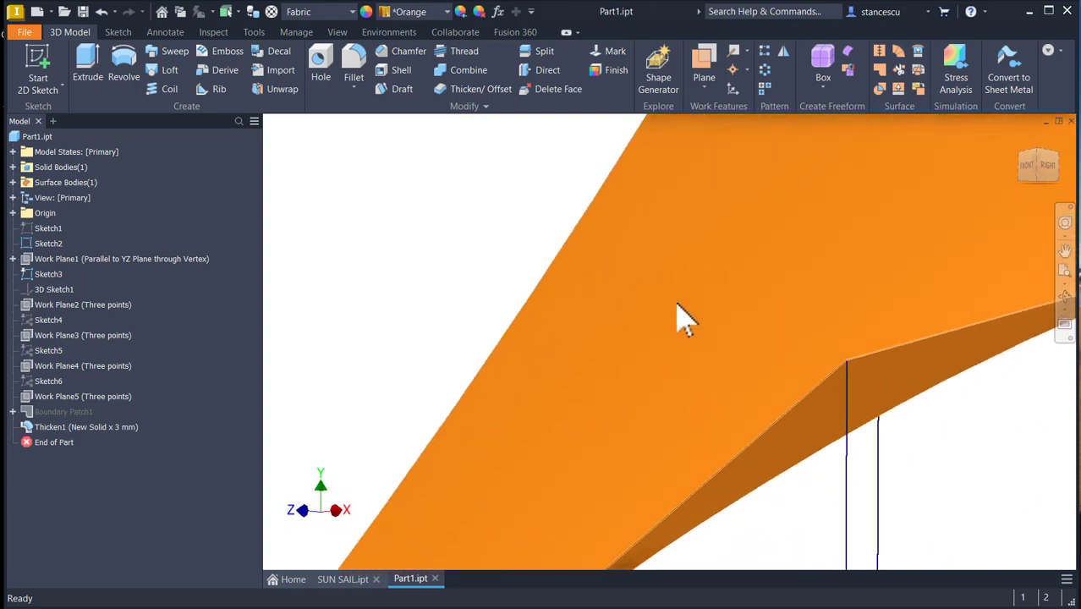
{"action": "scroll", "coordinate": [861, 507], "scroll_direction": "down", "scroll_amount": 1}
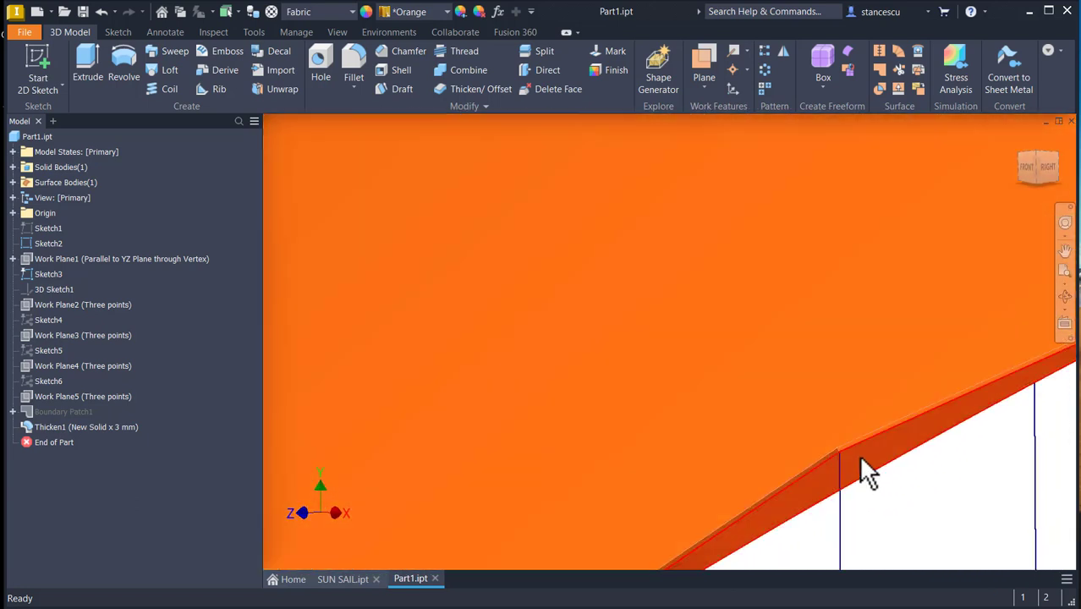
{"action": "scroll", "coordinate": [741, 334], "scroll_direction": "down", "scroll_amount": 3}
{"action": "scroll", "coordinate": [738, 335], "scroll_direction": "down", "scroll_amount": 3}
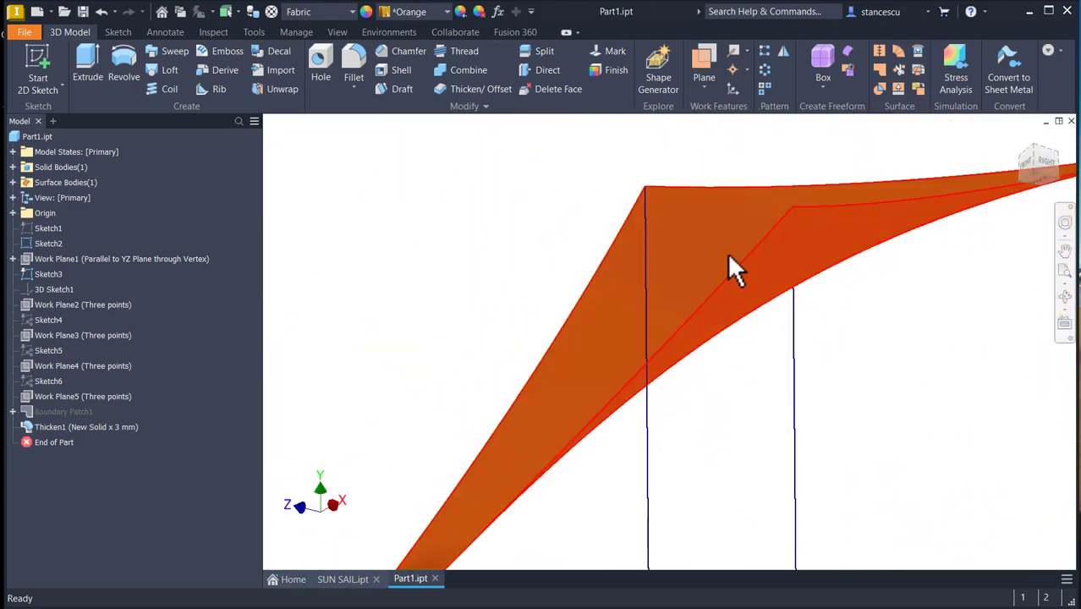
{"action": "left_click", "coordinate": [698, 238]}
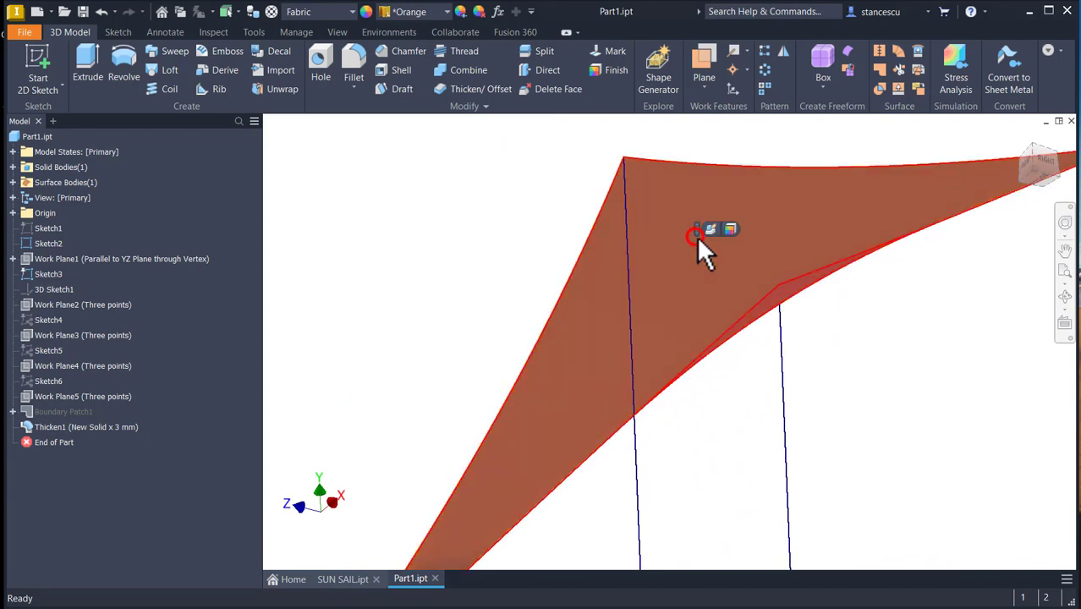
{"action": "left_click", "coordinate": [446, 14]}
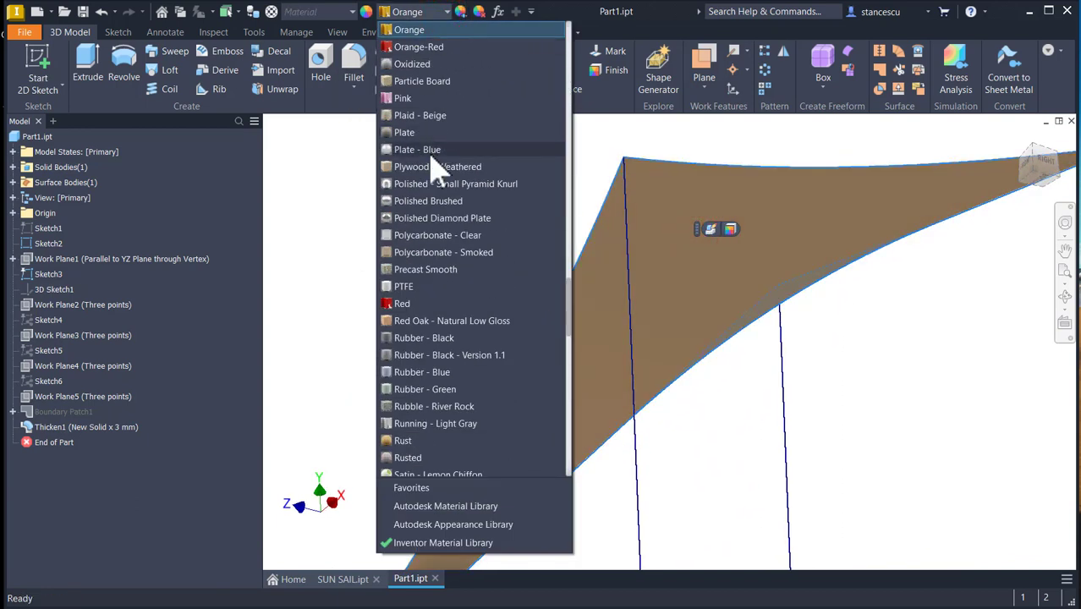
{"action": "scroll", "coordinate": [436, 167], "scroll_direction": "up", "scroll_amount": 10}
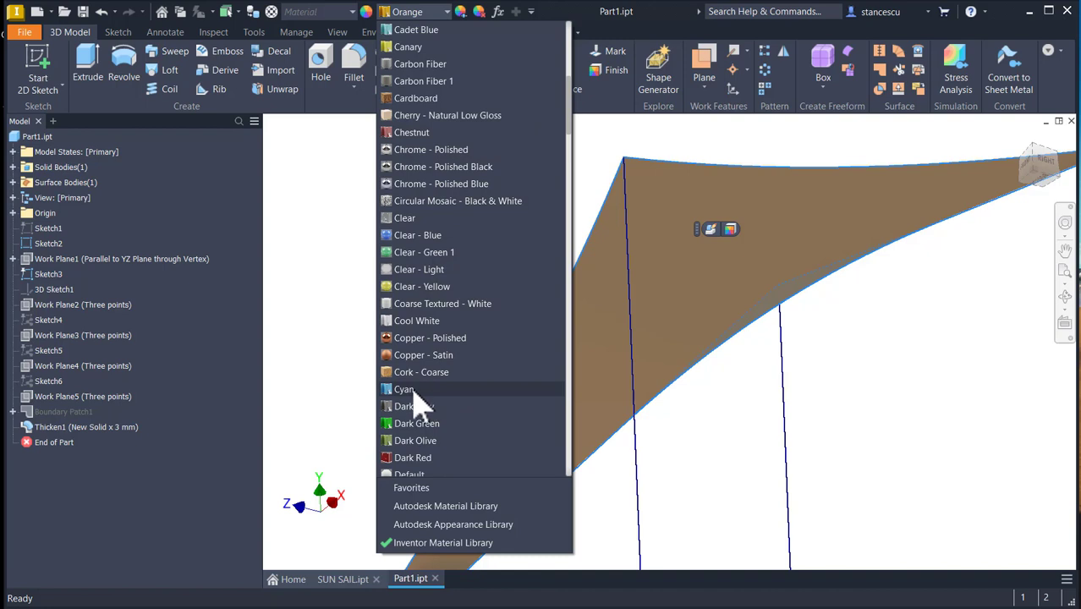
{"action": "left_click", "coordinate": [403, 390]}
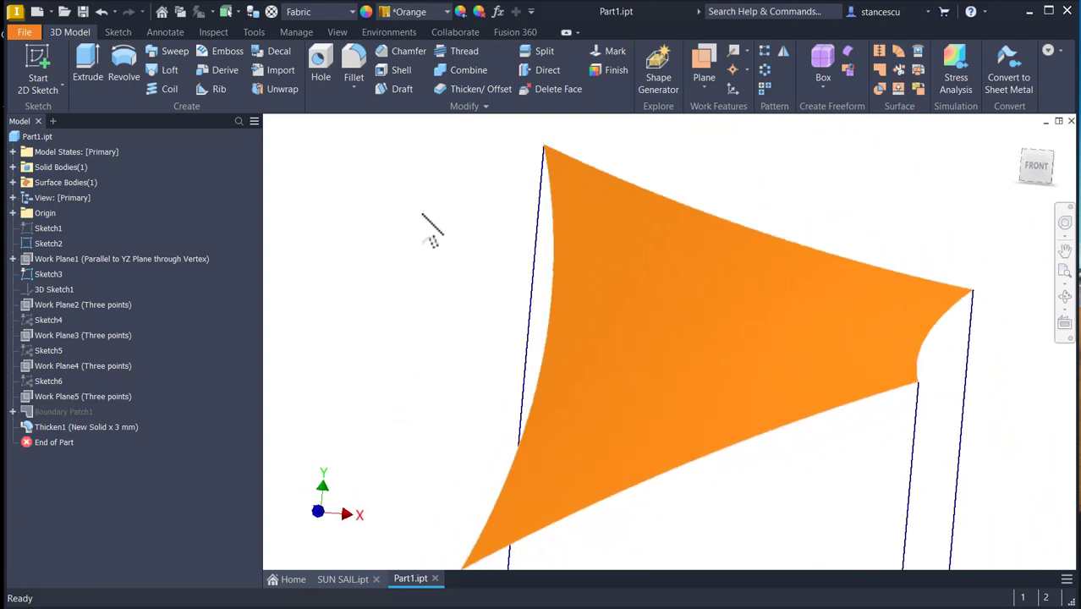
Switch the view to Perspective projection and show the orange sail from Home view.
{"action": "key", "text": "F6"}
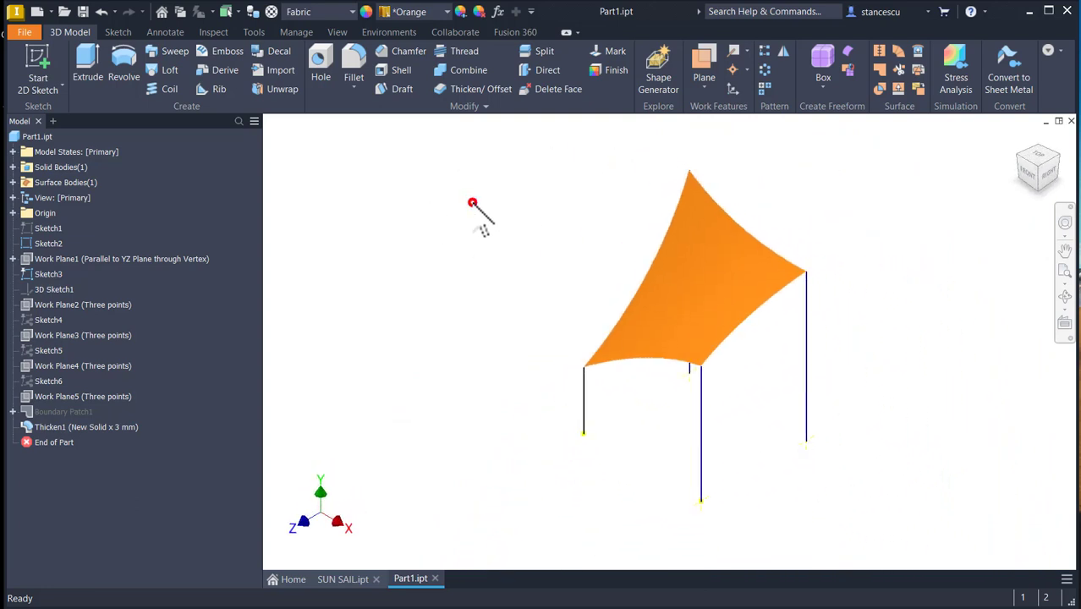
{"action": "right_click", "coordinate": [1031, 165]}
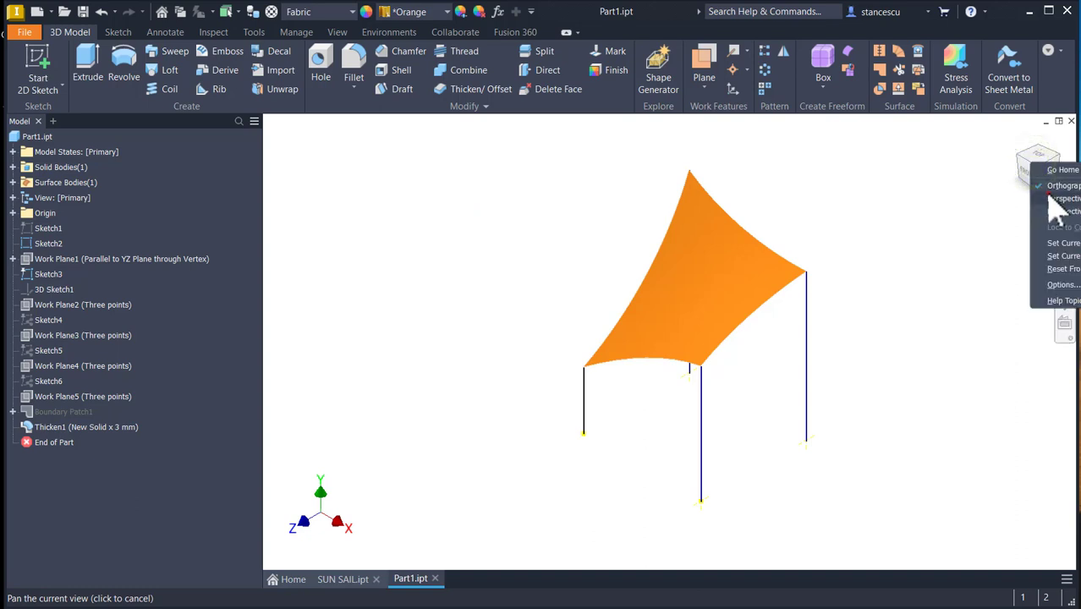
{"action": "left_click", "coordinate": [1049, 195]}
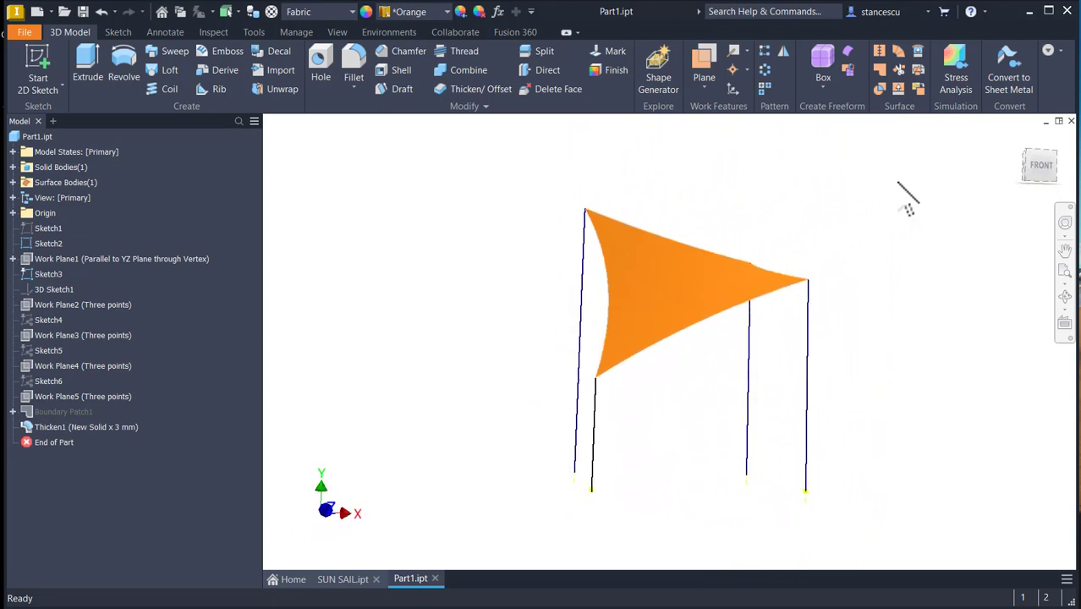
{"action": "key", "text": "F6"}
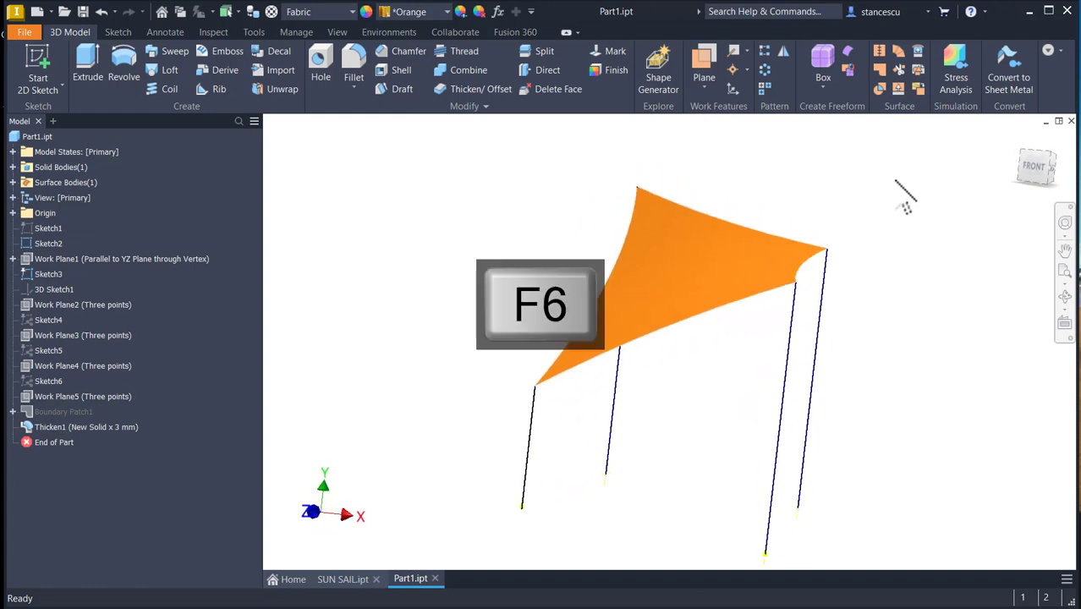